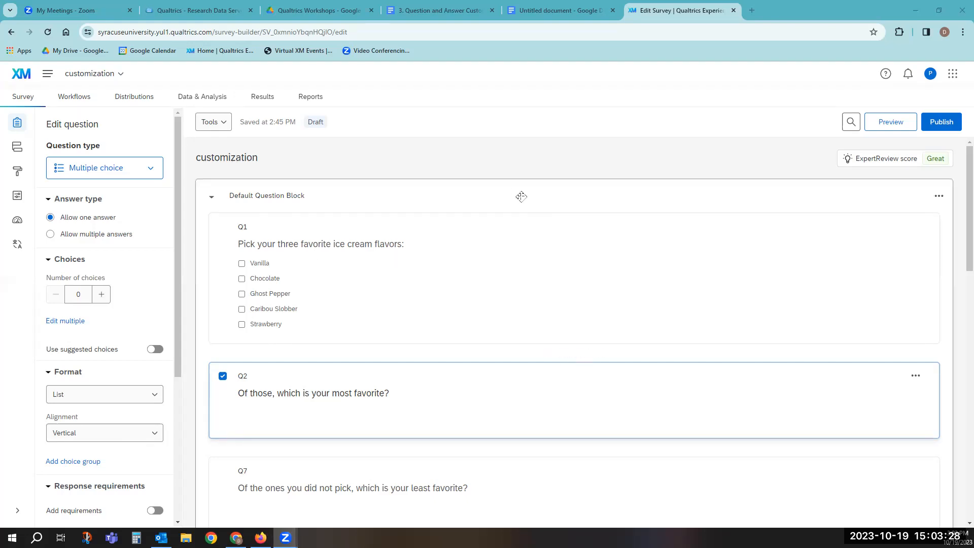
scroll(484, 206, "down", 1)
scroll(483, 207, "down", 7)
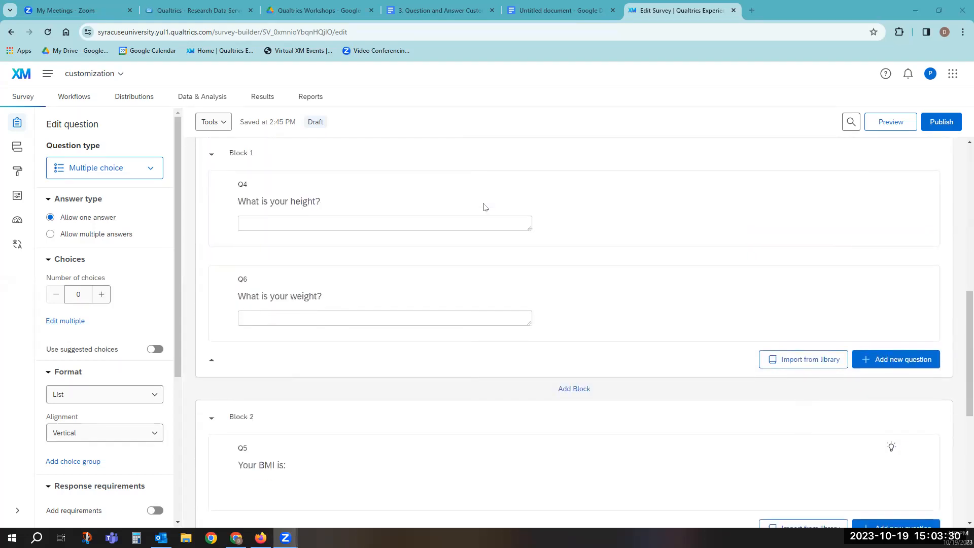
scroll(483, 207, "up", 8)
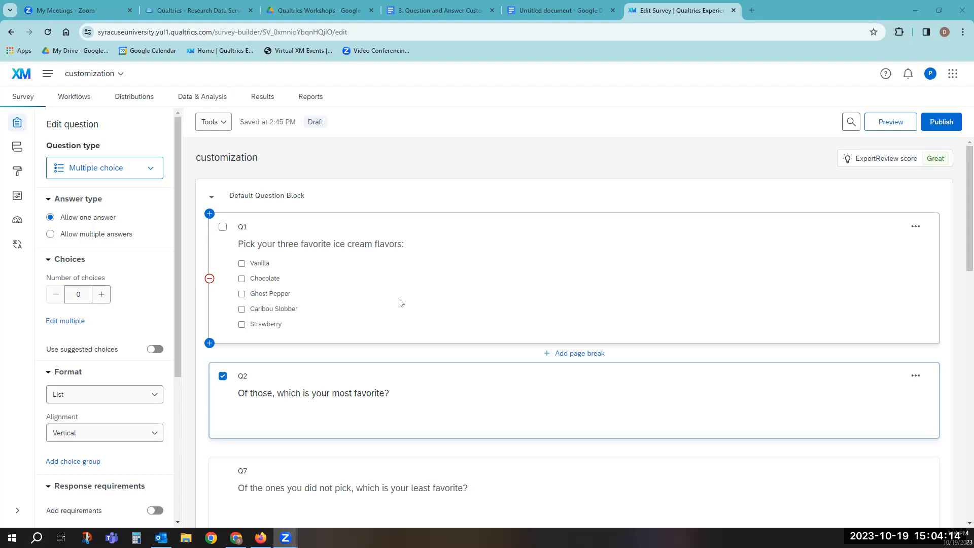
Carry forward the selected choices from Q1 (three favorite ice cream flavors) into Q2, "Of those, which is your most favorite?"
scroll(398, 303, "down", 1)
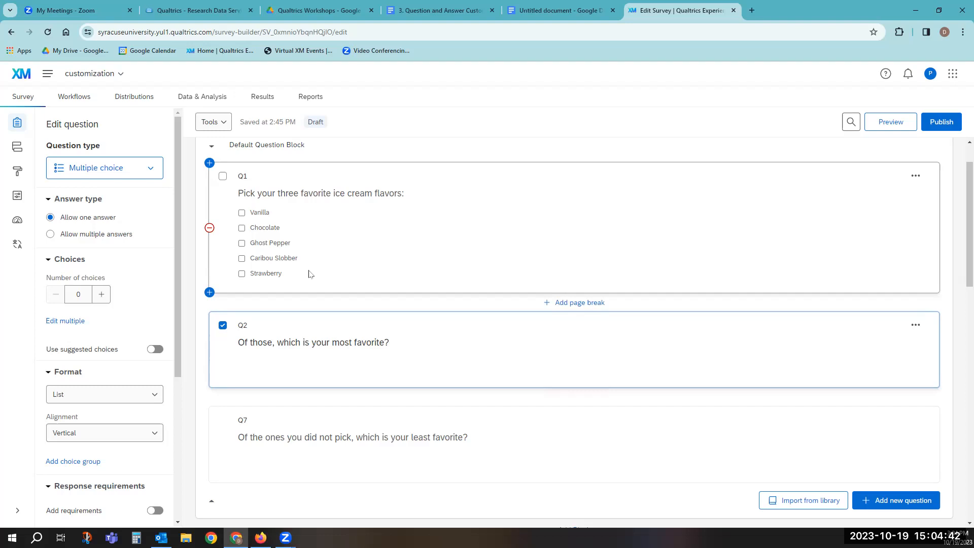
left_click(512, 344)
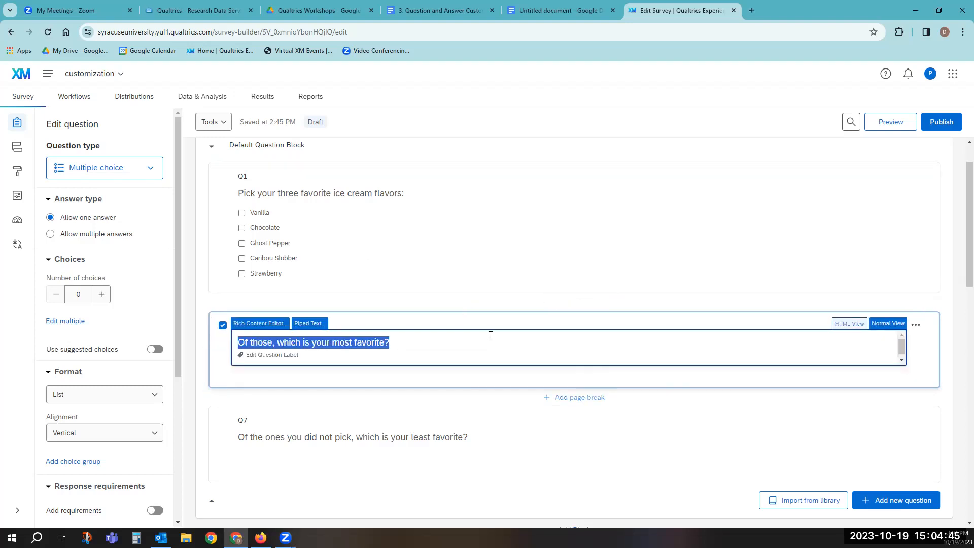
left_click(463, 377)
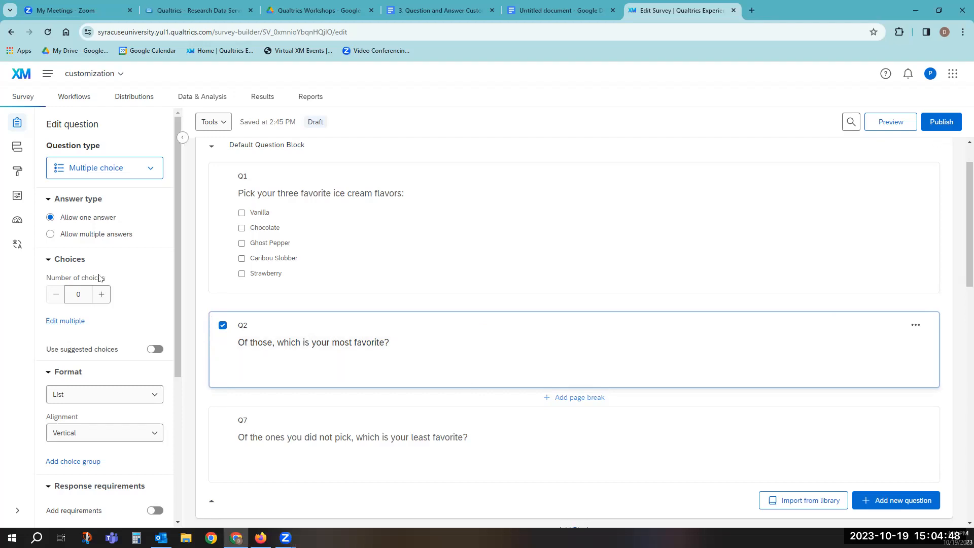
scroll(87, 276, "down", 5)
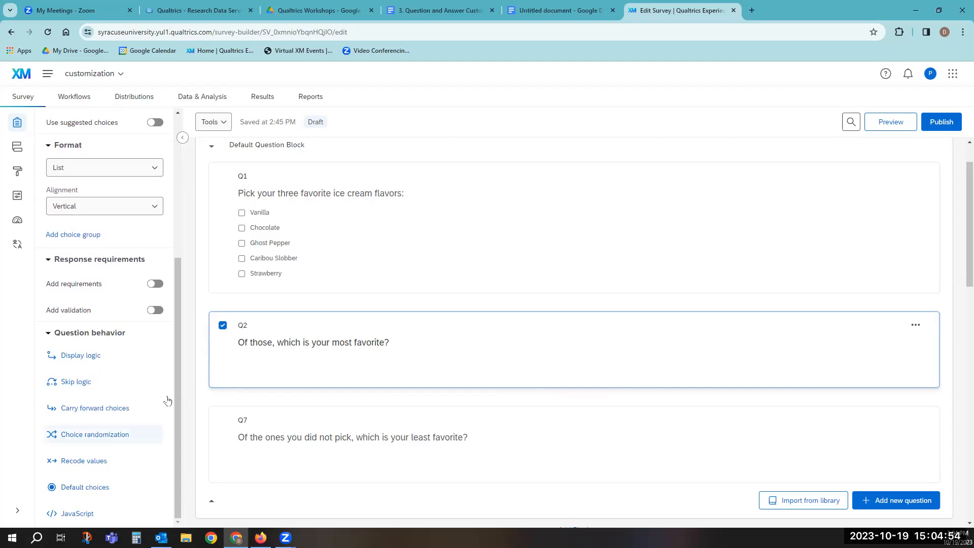
left_click(125, 415)
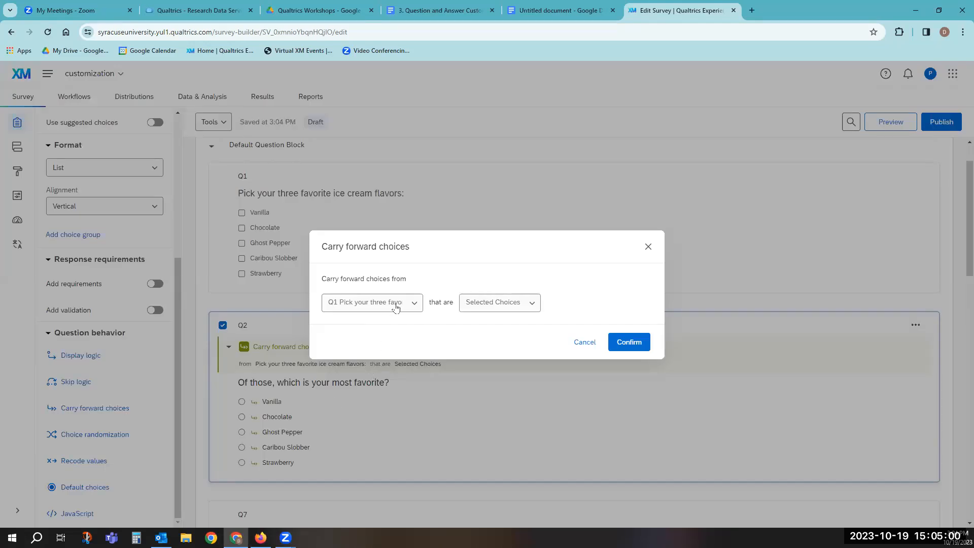
left_click(414, 305)
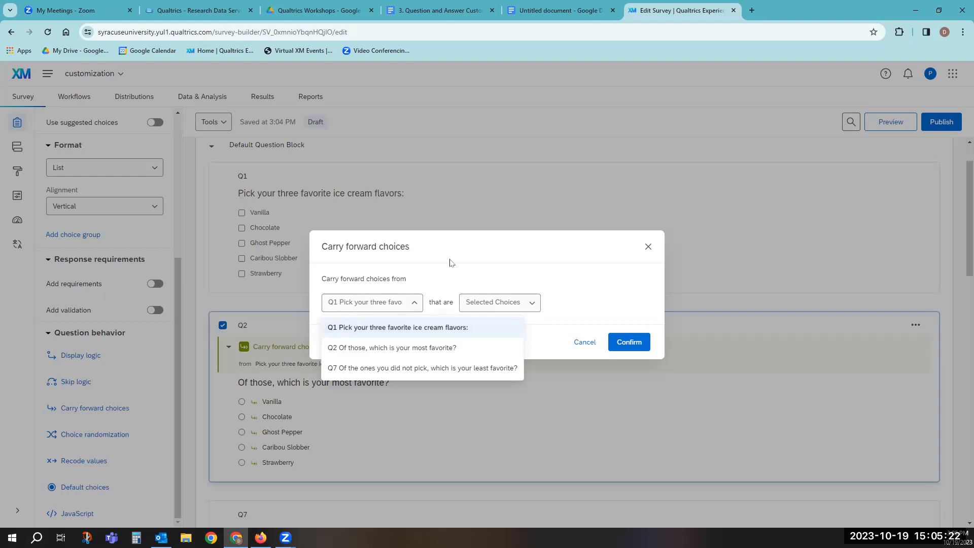
left_click(384, 330)
left_click(531, 305)
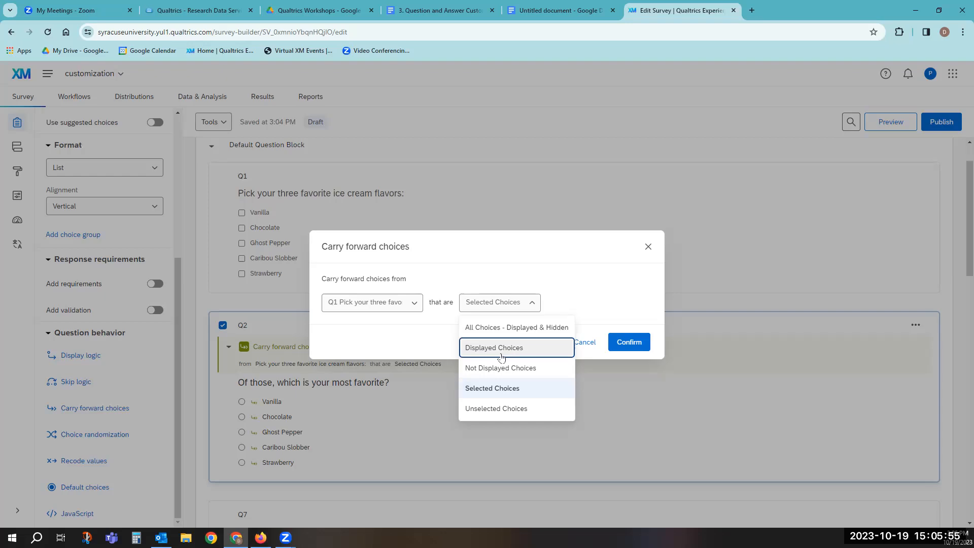
left_click(526, 390)
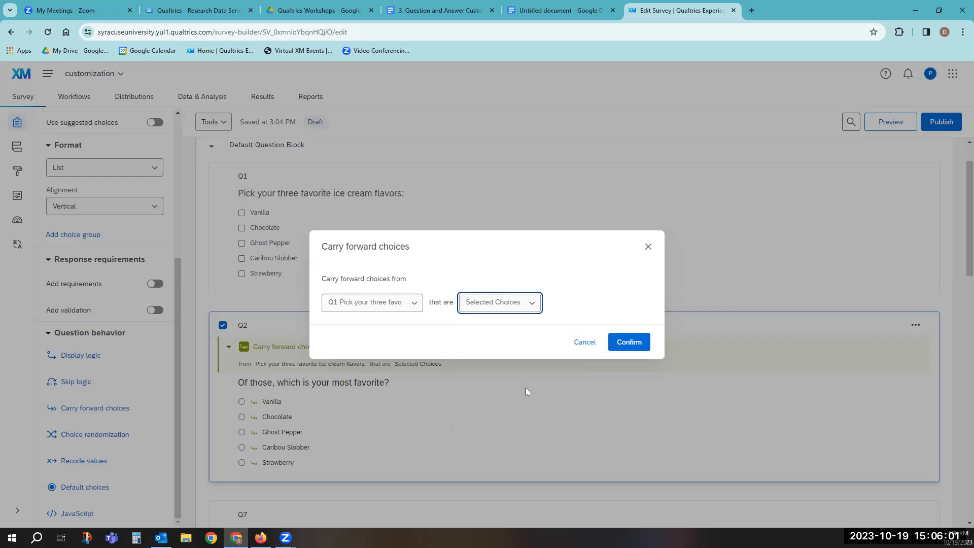
left_click(629, 342)
Carry forward the unselected choices from Q2 into Q7, "Of the ones you did not pick, which is your least favorite?"
scroll(638, 348, "down", 1)
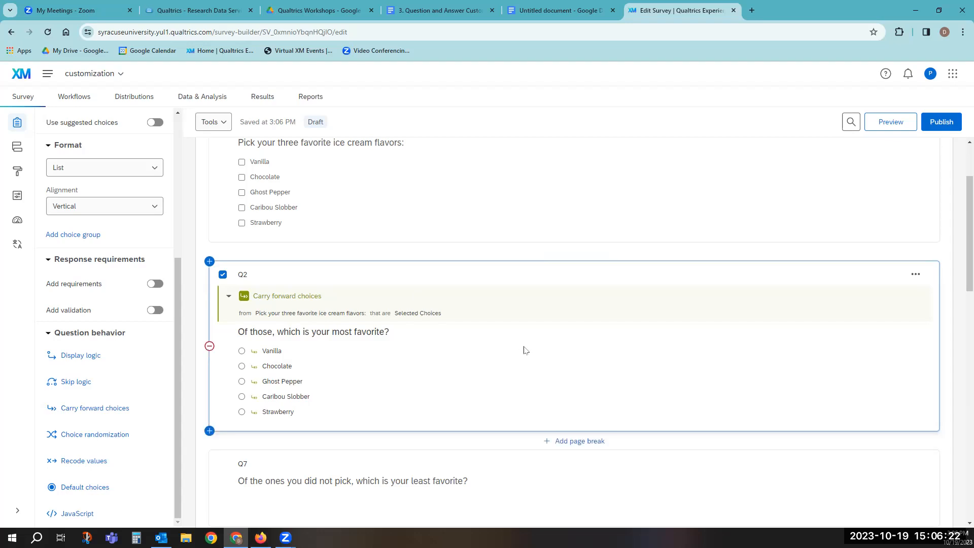
scroll(522, 351, "down", 1)
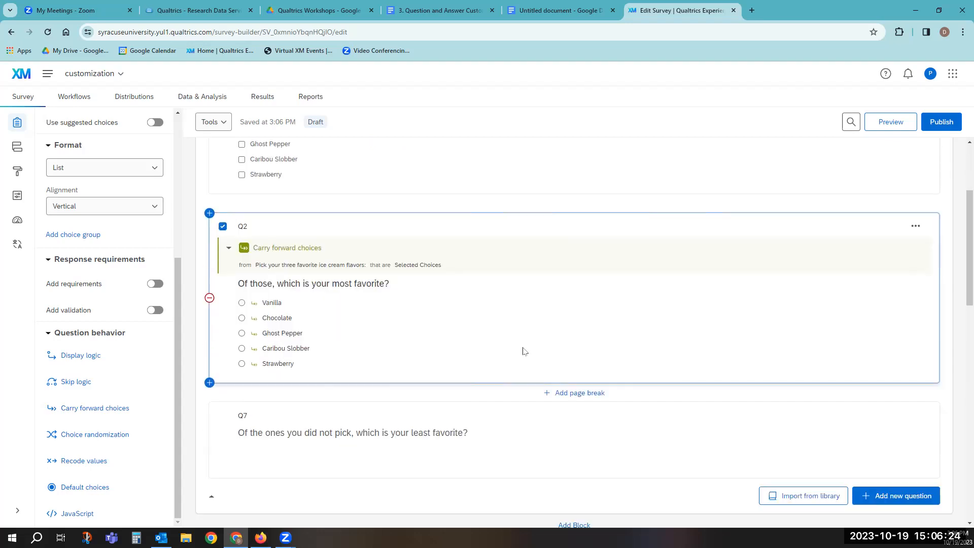
scroll(522, 350, "down", 1)
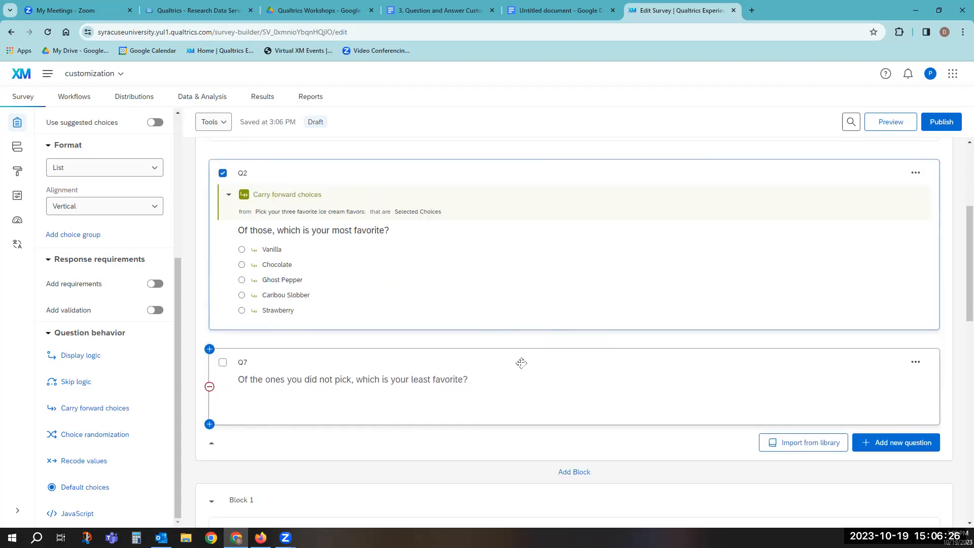
left_click(528, 360)
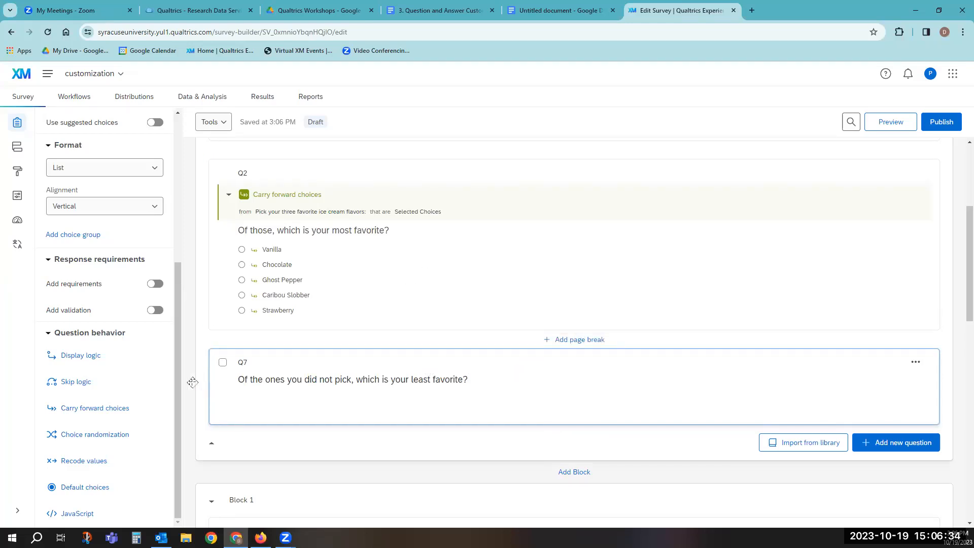
left_click(95, 408)
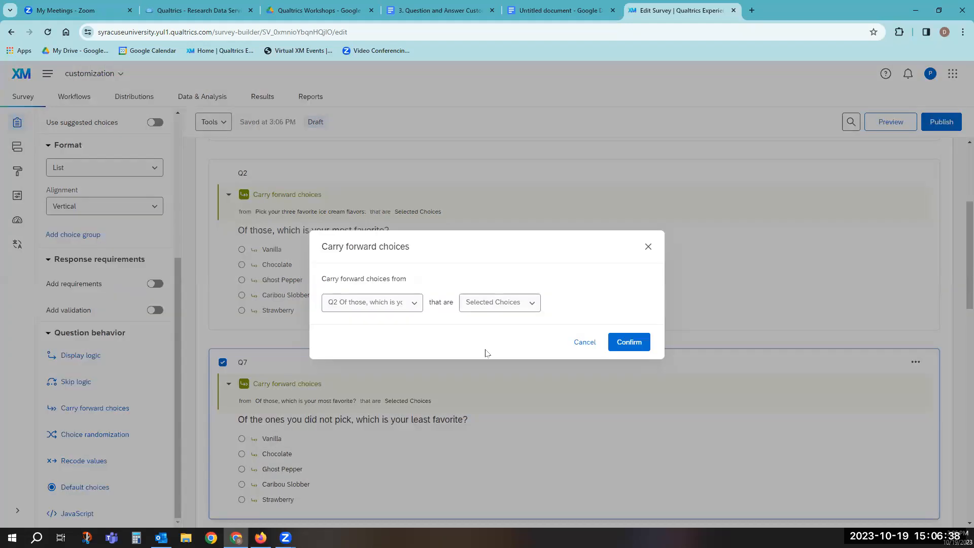
left_click(529, 303)
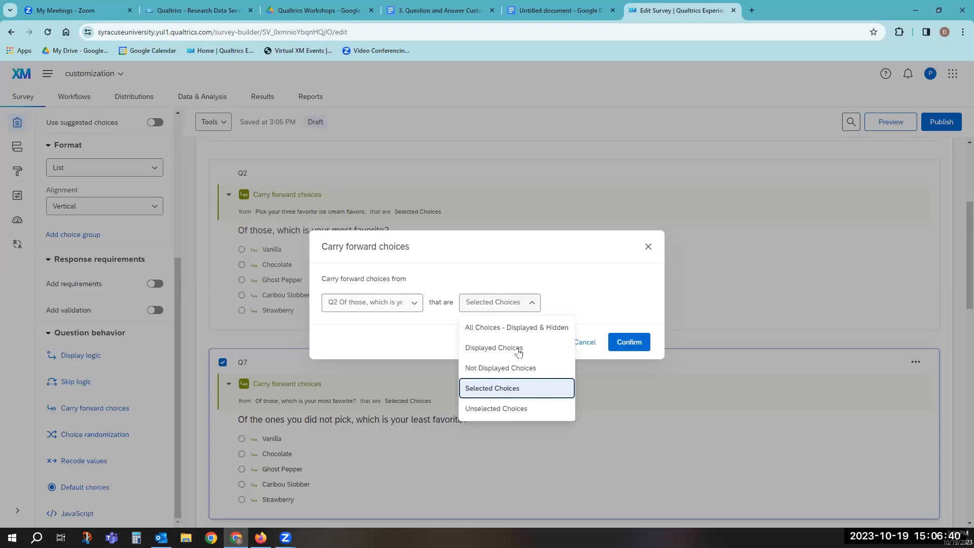
left_click(502, 408)
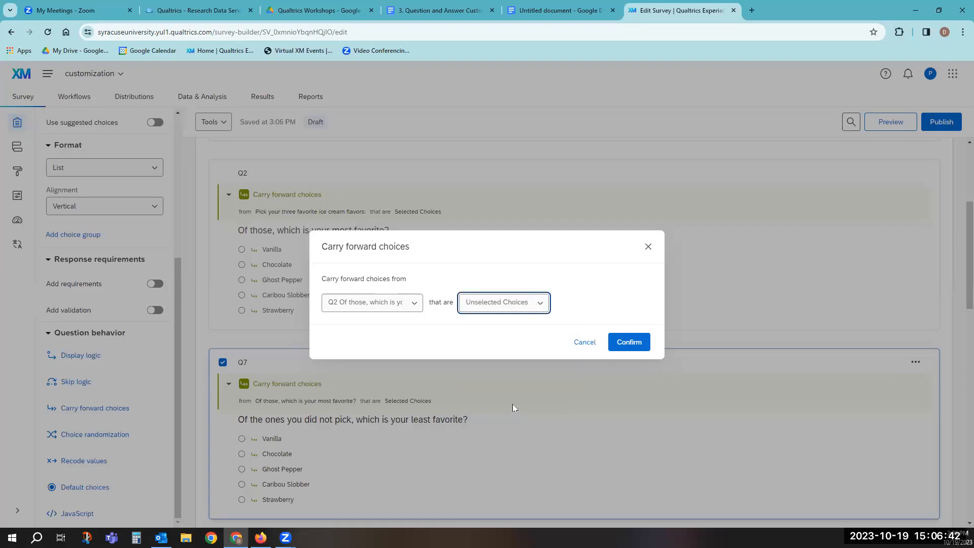
left_click(627, 343)
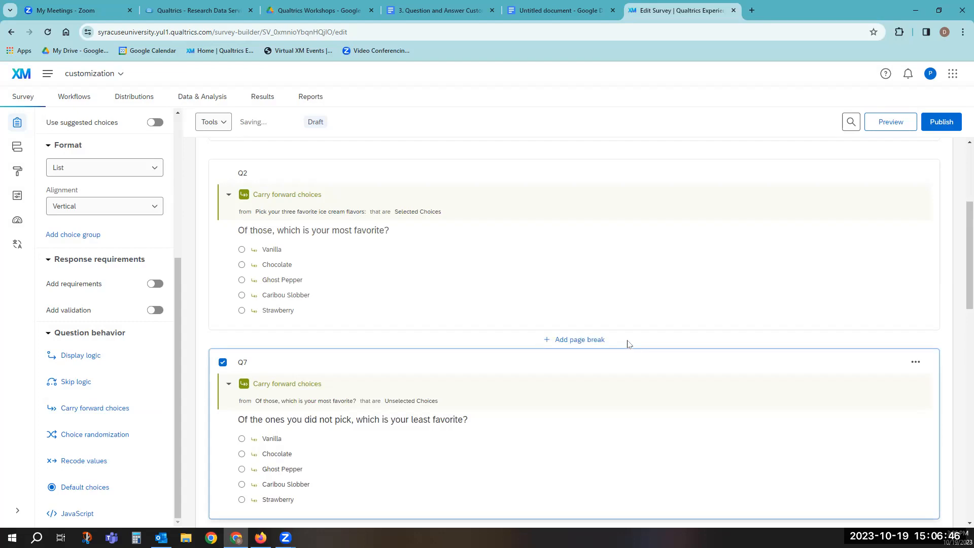
Open a preview of the survey and view the whole first question page
scroll(753, 283, "up", 4)
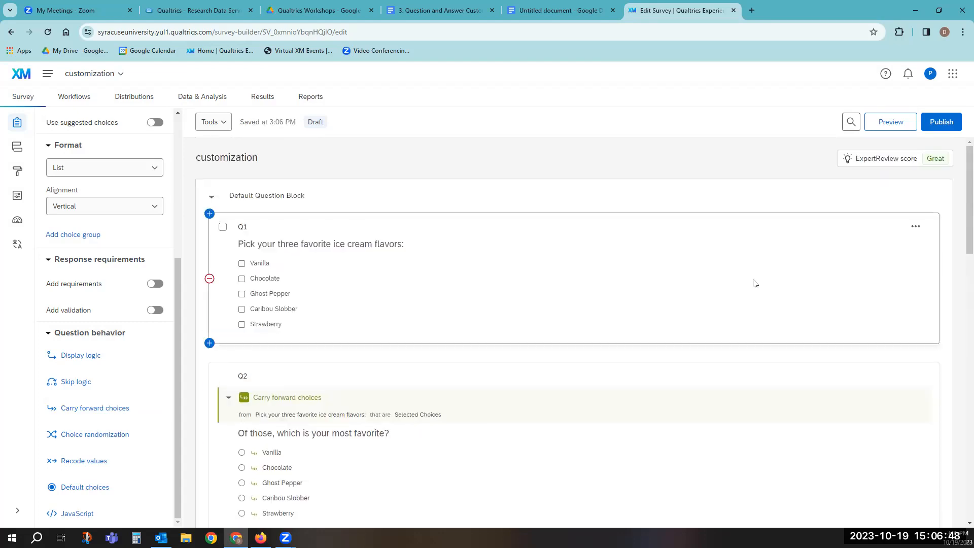
left_click(885, 125)
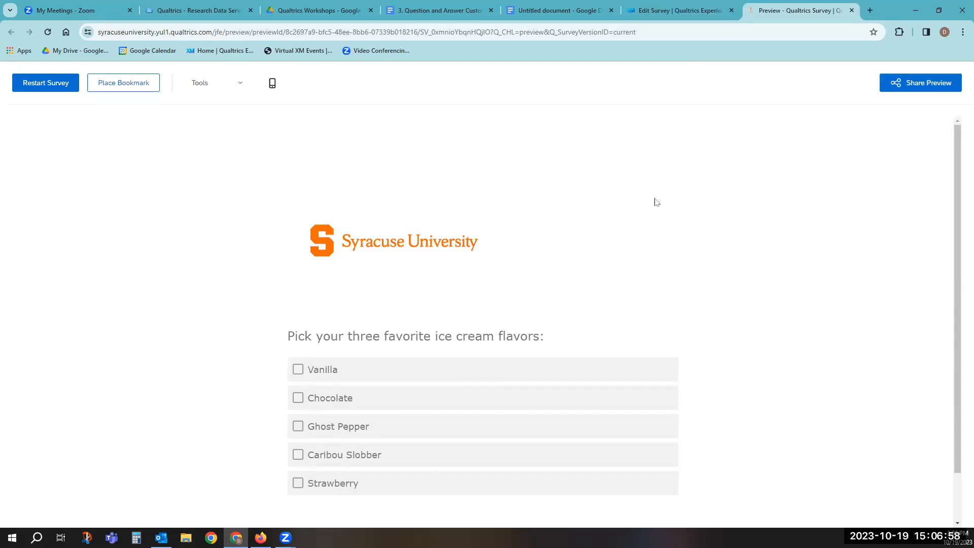
scroll(655, 202, "down", 2)
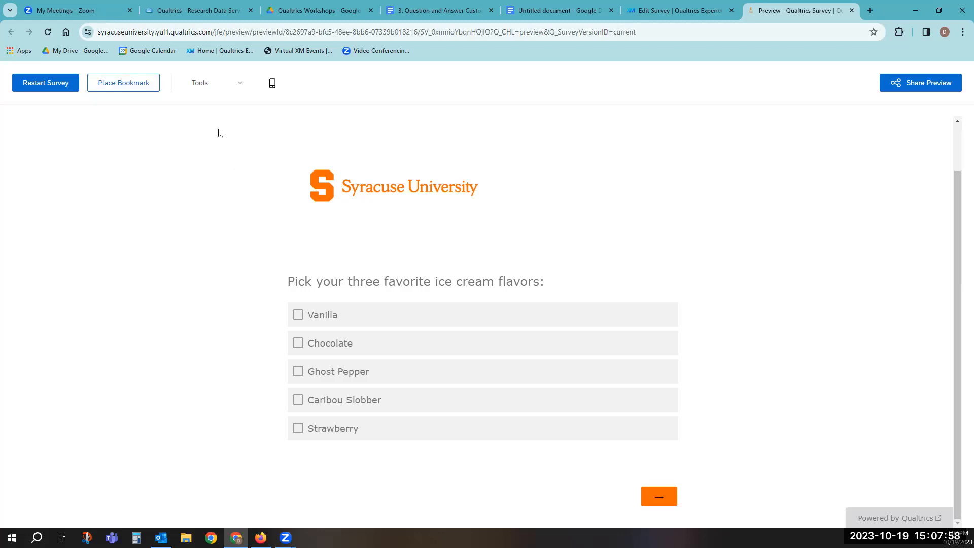
Turn on the display of hidden questions in the survey preview
left_click(238, 83)
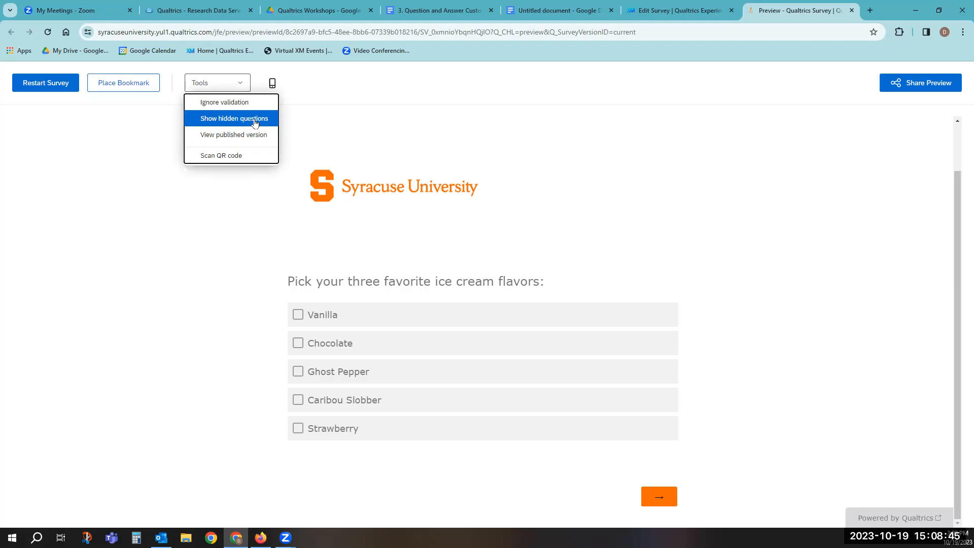
left_click(238, 125)
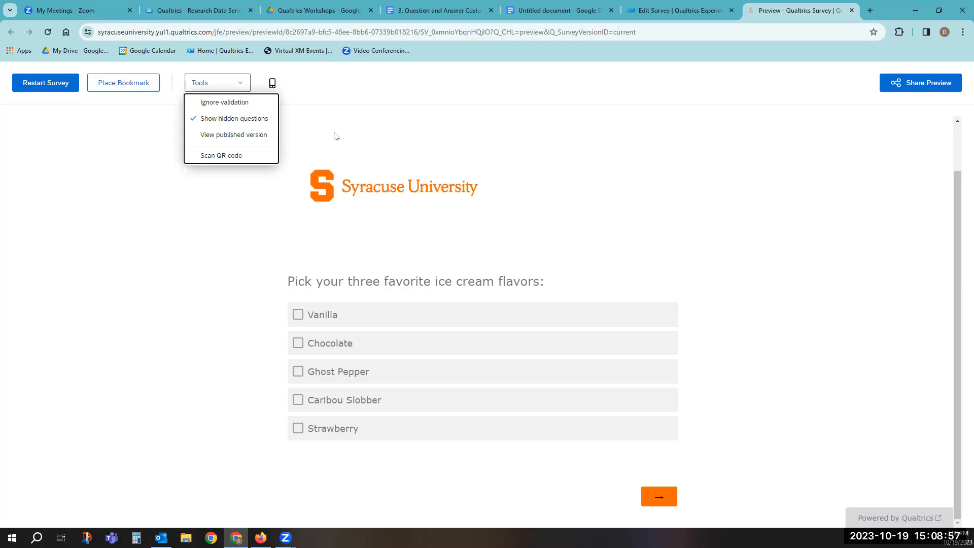
left_click(257, 120)
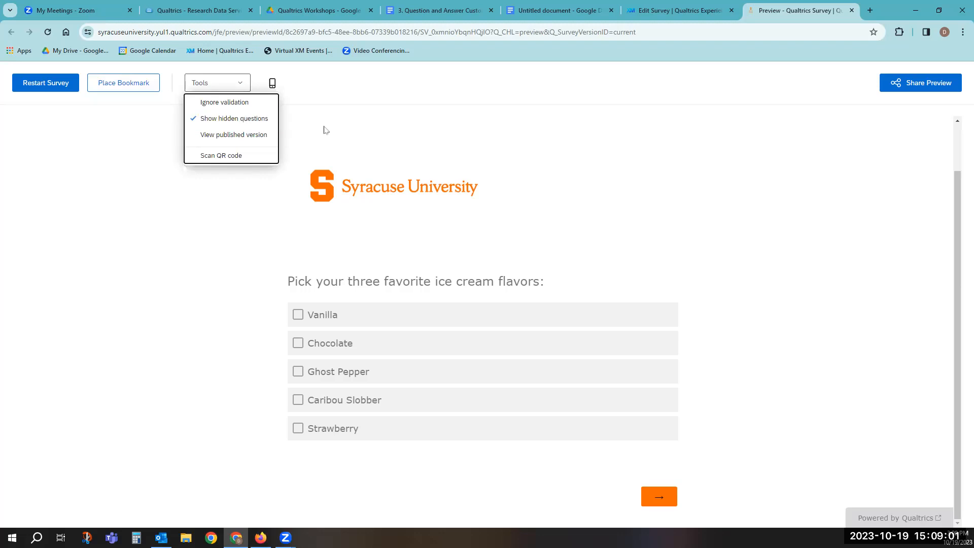
left_click(274, 125)
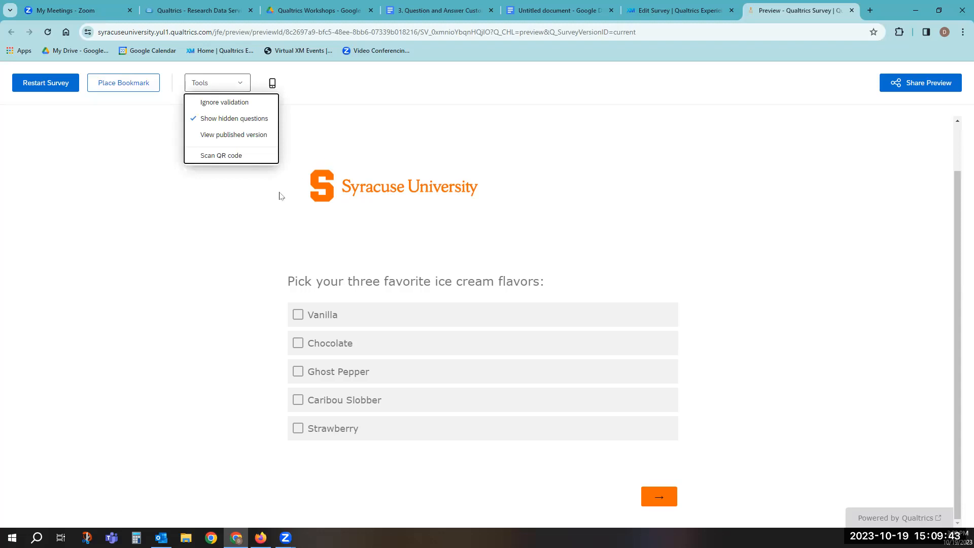
View the preview's QR code and its mobile version, closing each after viewing
left_click(222, 157)
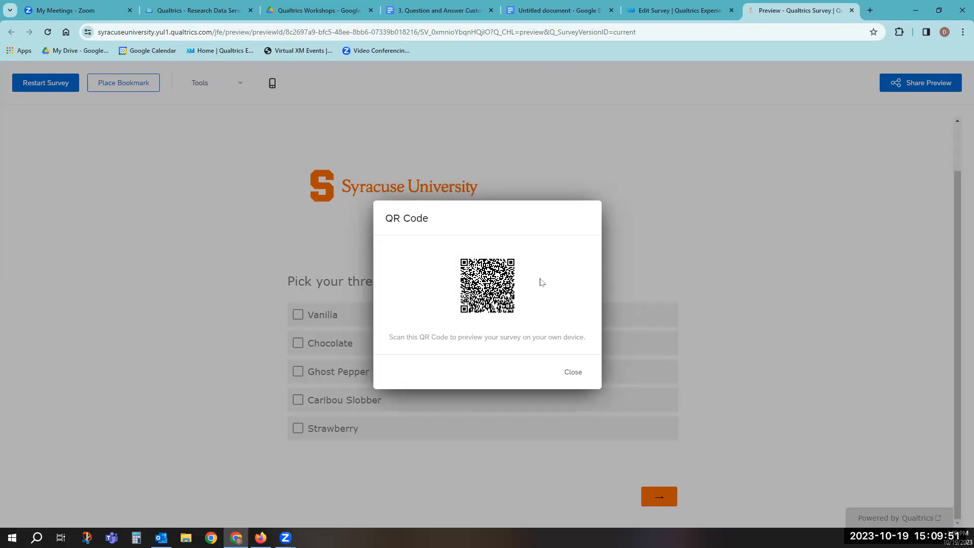
left_click(573, 372)
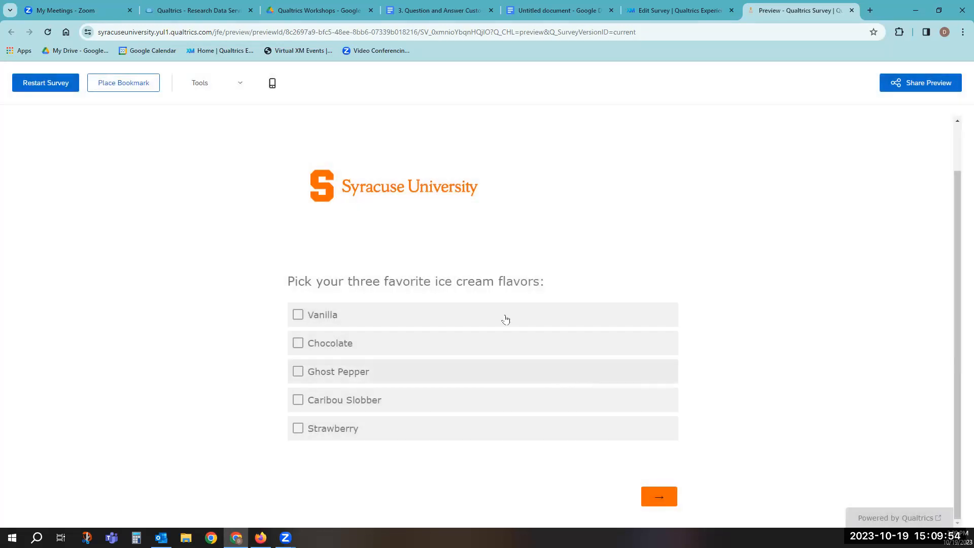
left_click(278, 89)
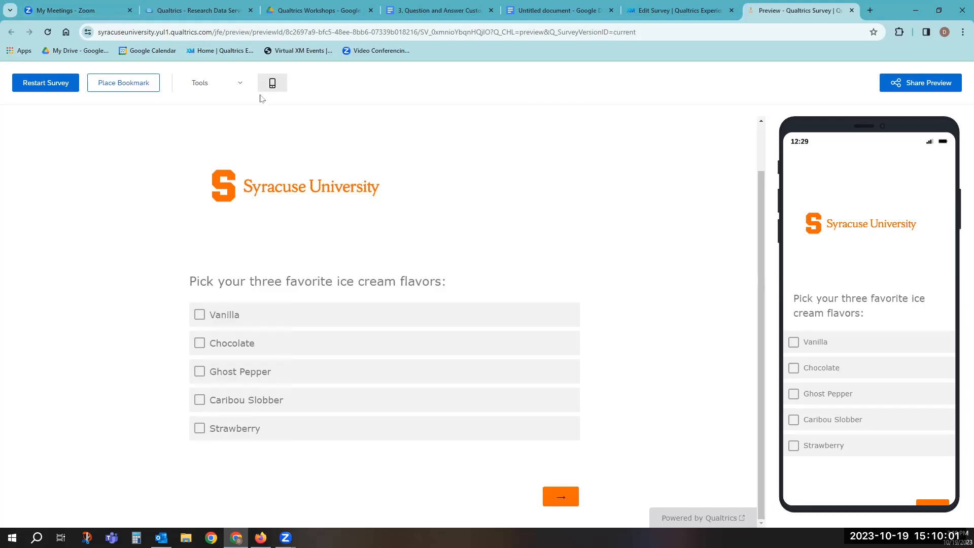
left_click(272, 83)
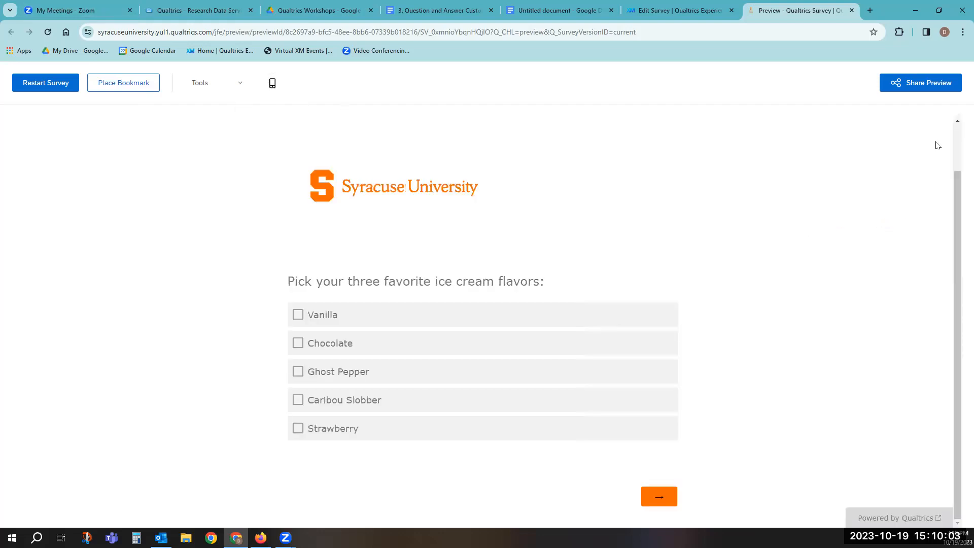
Copy the share link of the survey preview with Brand internal only visibility and save the sharing settings
left_click(911, 82)
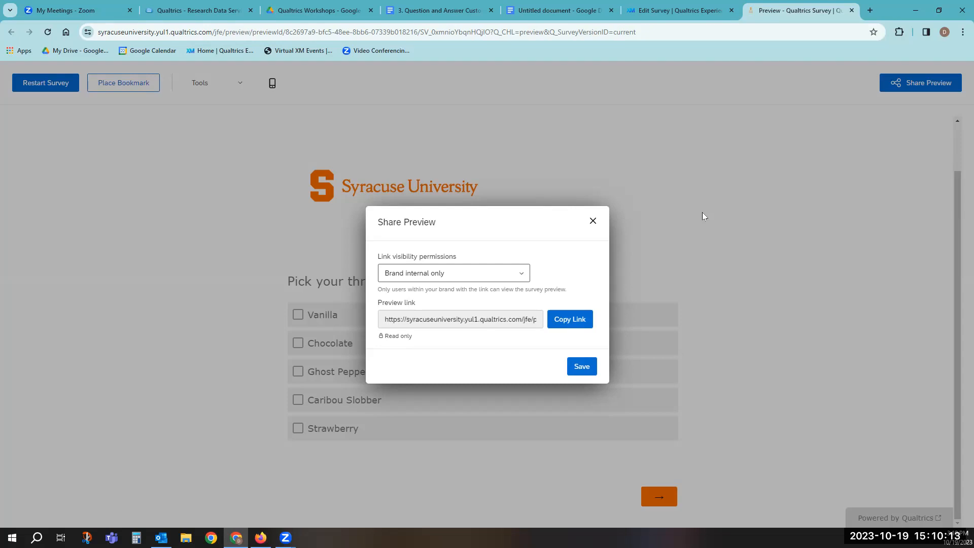
left_click(485, 277)
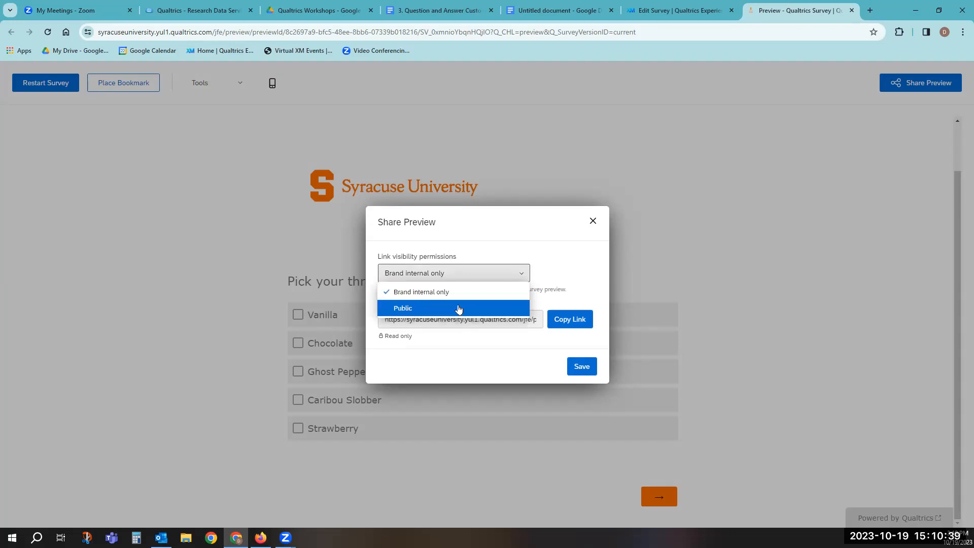
left_click(483, 354)
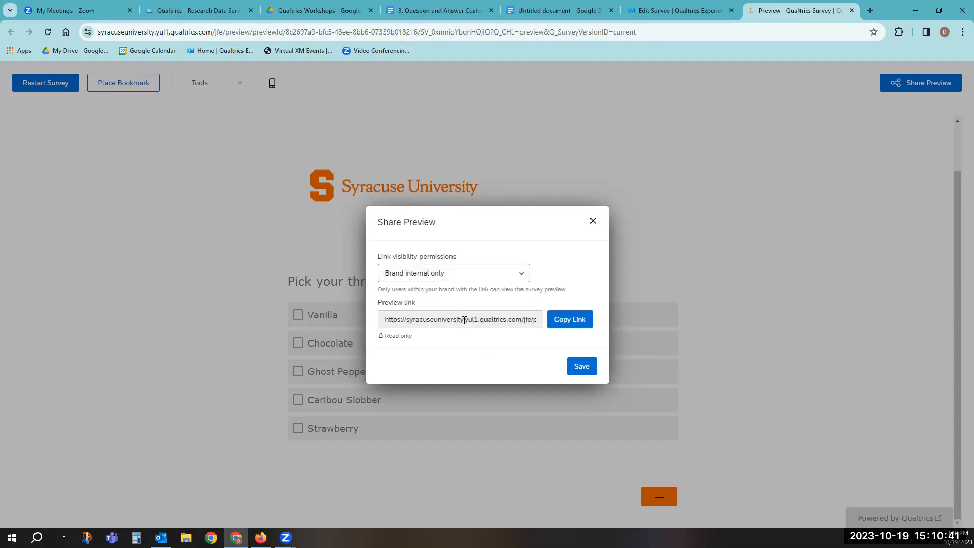
left_click(464, 320)
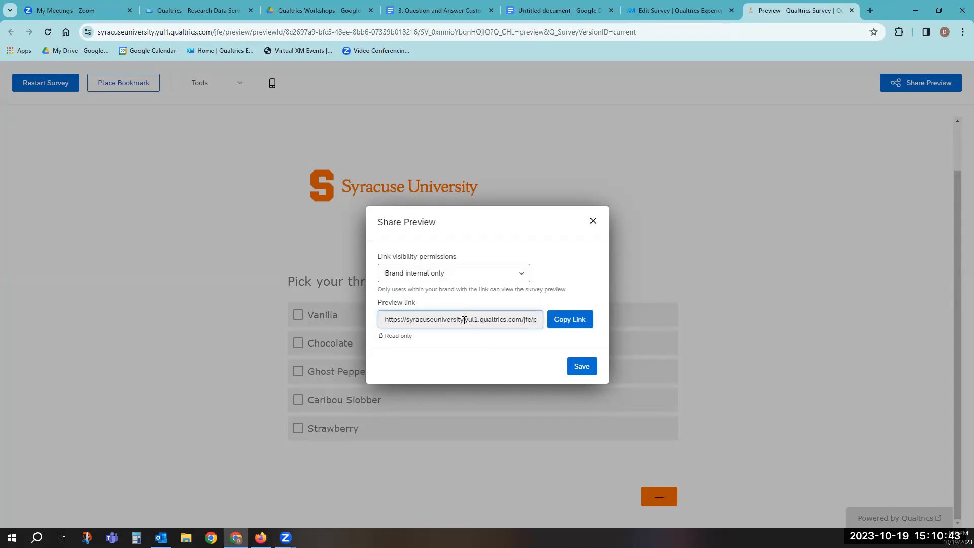
left_click(577, 323)
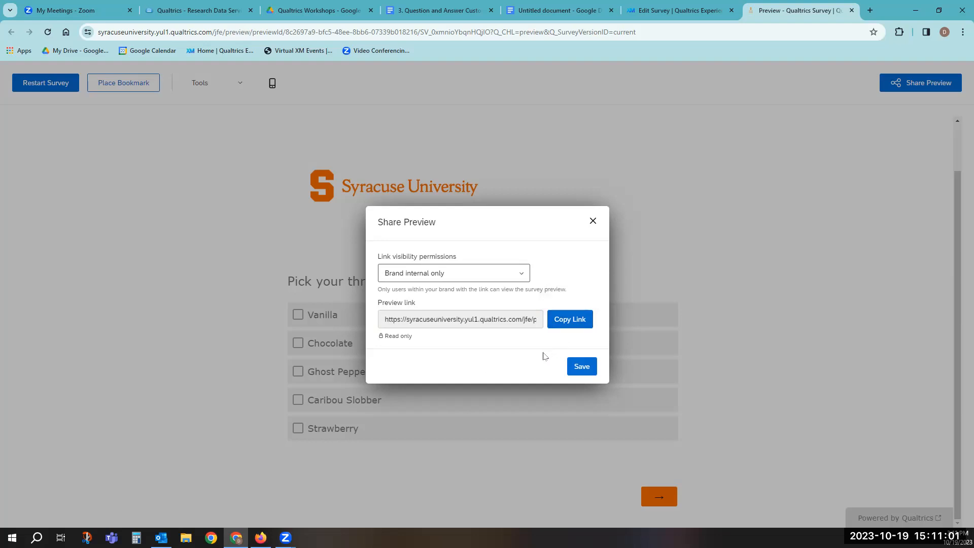
left_click(575, 371)
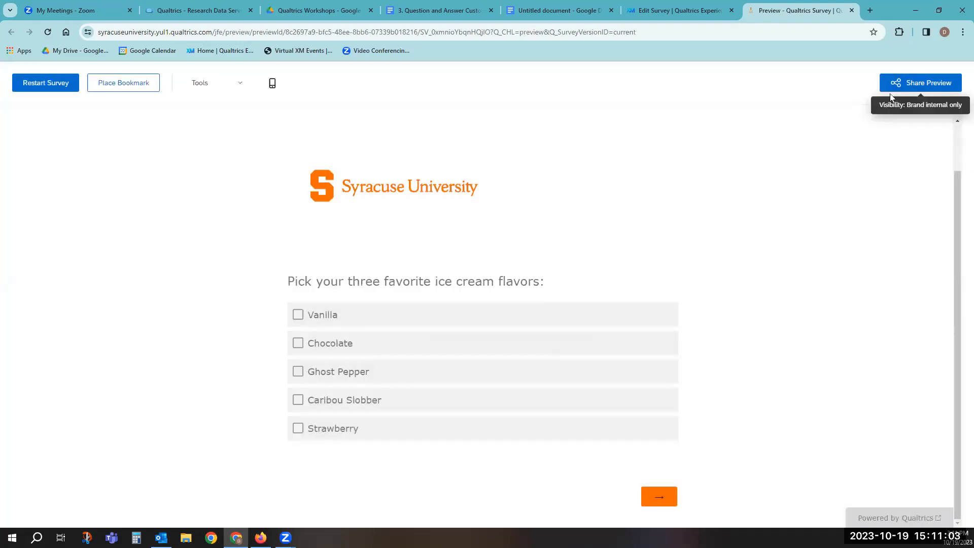
Open the copied preview link in a new browser tab, then close that tab after viewing the survey
left_click(870, 10)
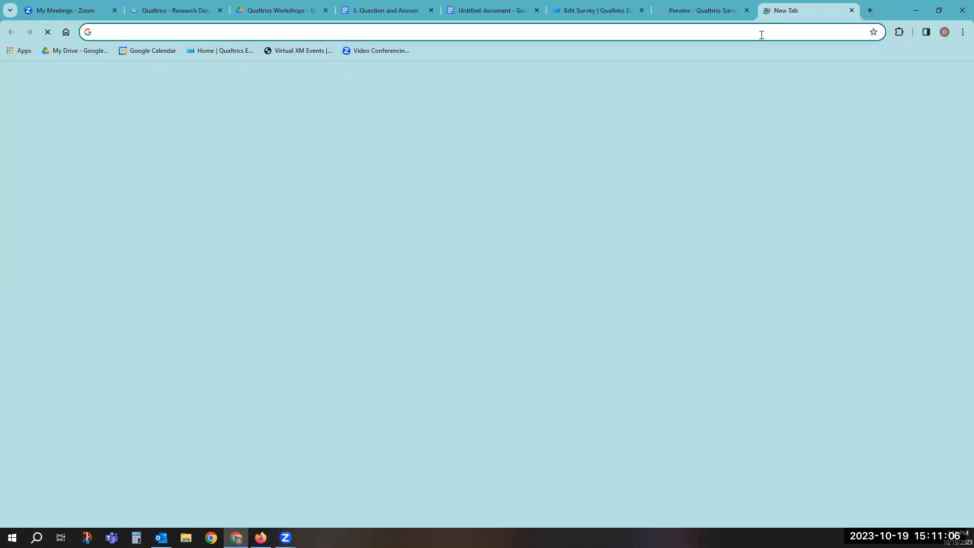
left_click(761, 35)
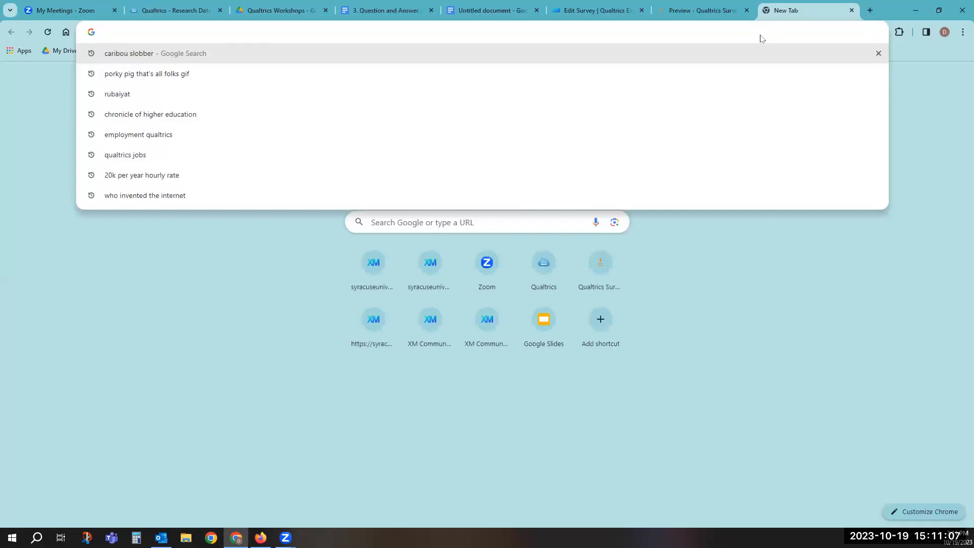
right_click(760, 36)
left_click(618, 135)
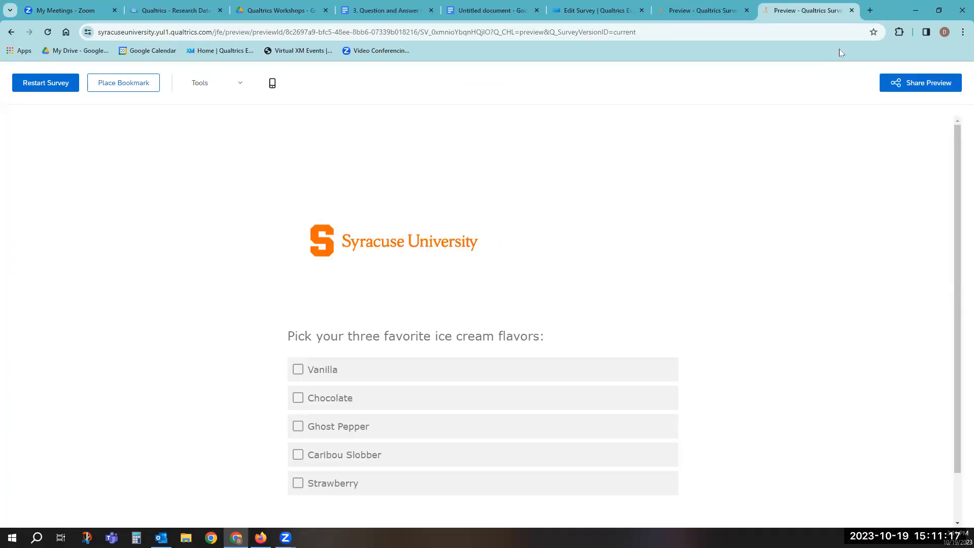
left_click(851, 11)
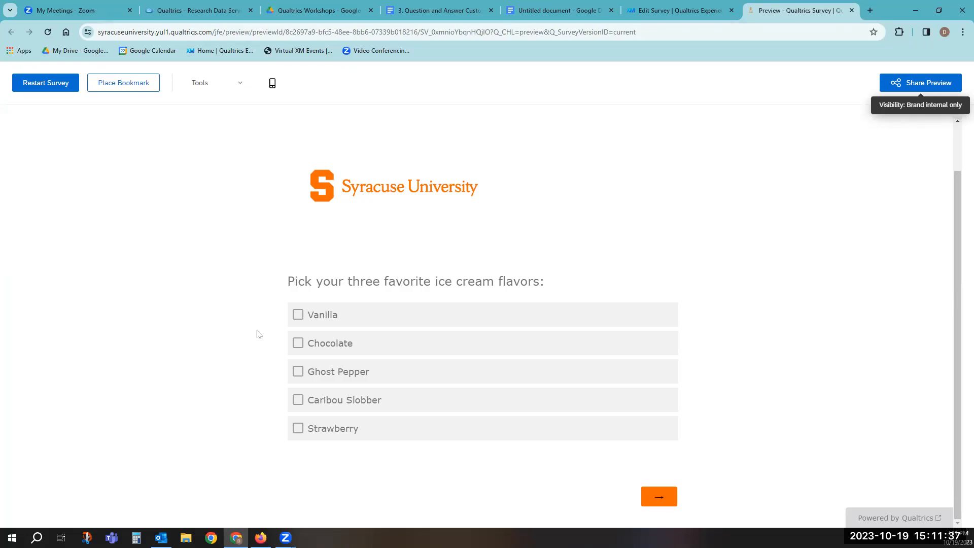
Answer the three-favorites question in the preview with Vanilla, Ghost Pepper and Caribou Slobber and advance to the following page
left_click(297, 317)
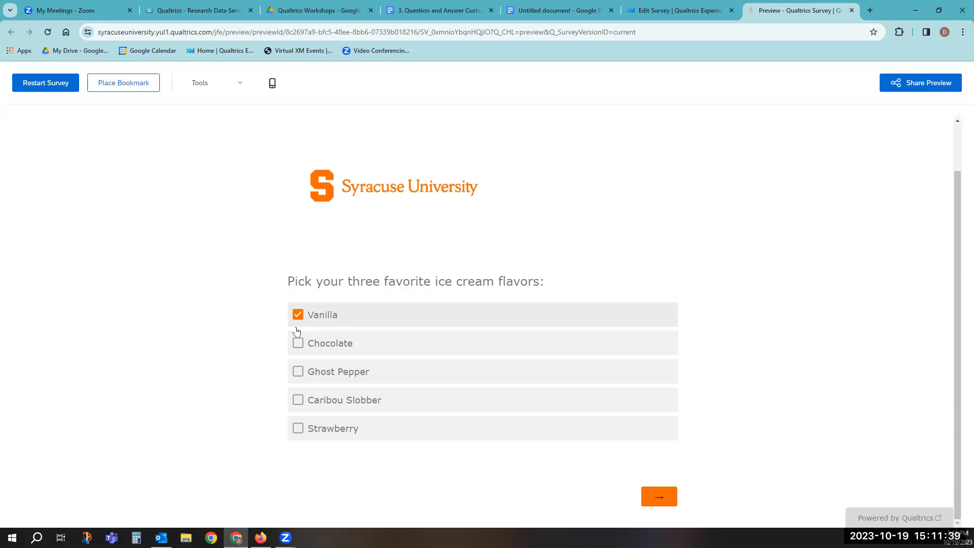
left_click(302, 372)
left_click(298, 399)
left_click(658, 501)
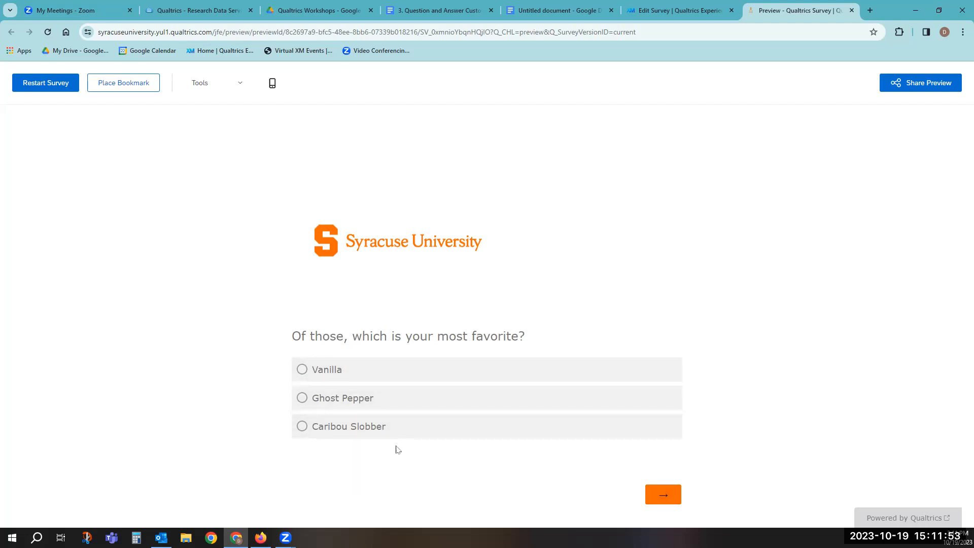
Choose Ghost Pepper as most favorite and Caribou Slobber as least favorite, advance to the height and weight page, and close the preview
left_click(331, 399)
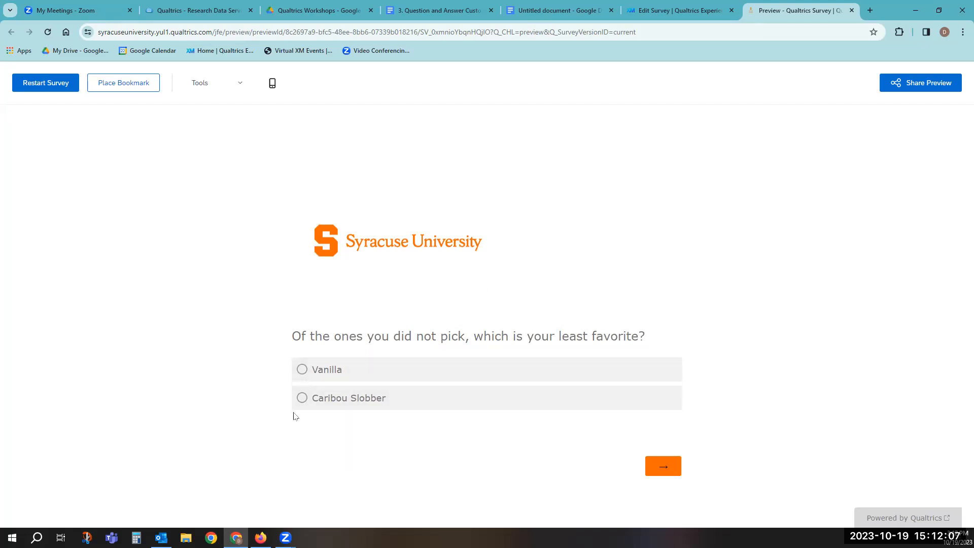
left_click(304, 398)
left_click(655, 464)
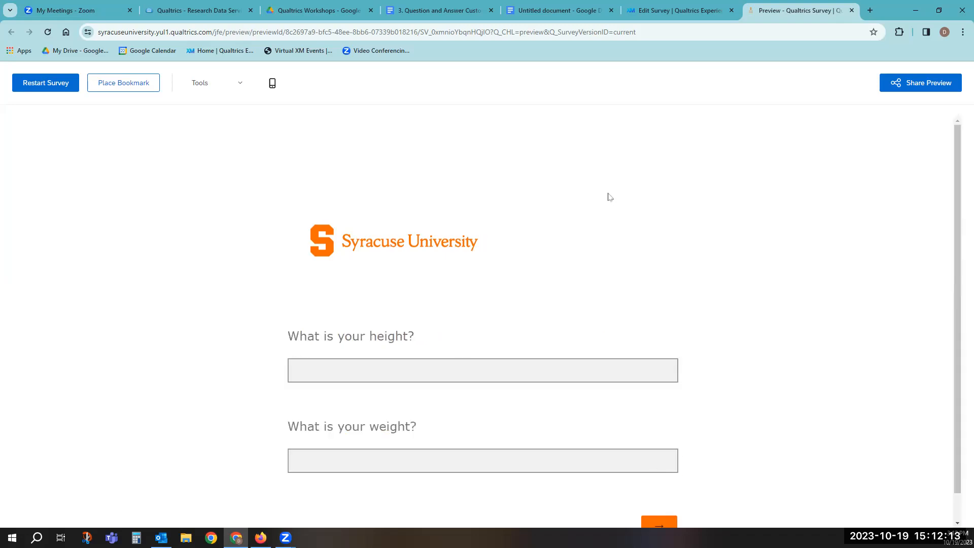
left_click(851, 10)
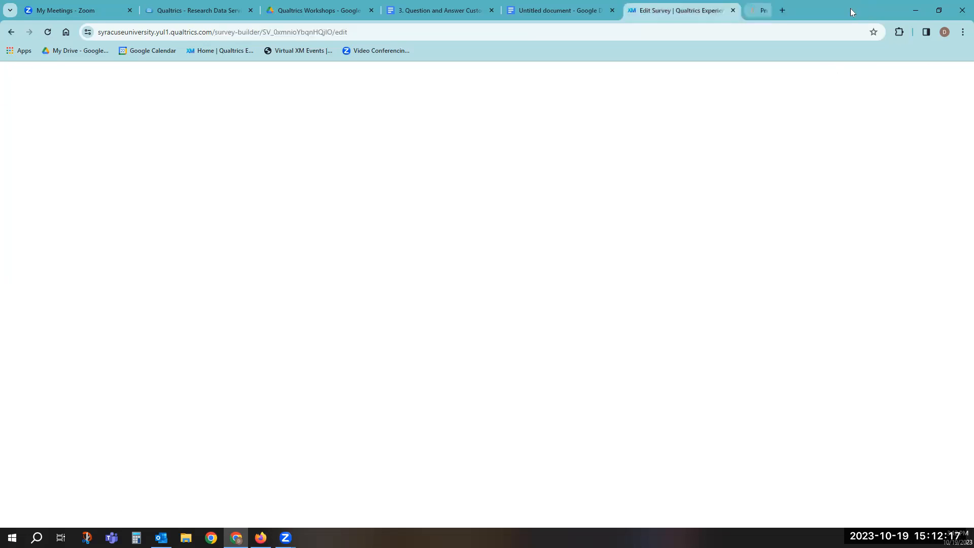
Examine the carry forward sources and conditions of the most favorite and least favorite questions against the three-favorites question
scroll(570, 229, "down", 2)
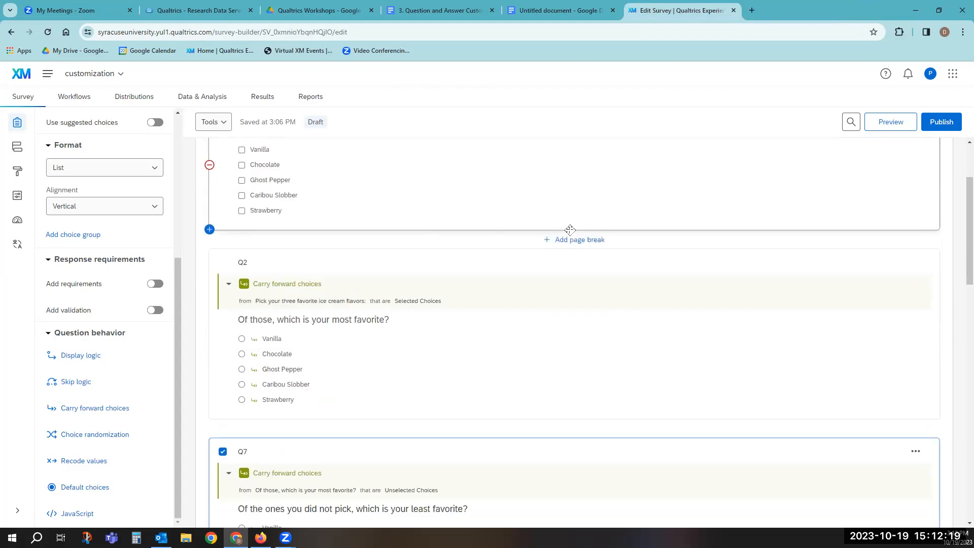
scroll(570, 230, "down", 2)
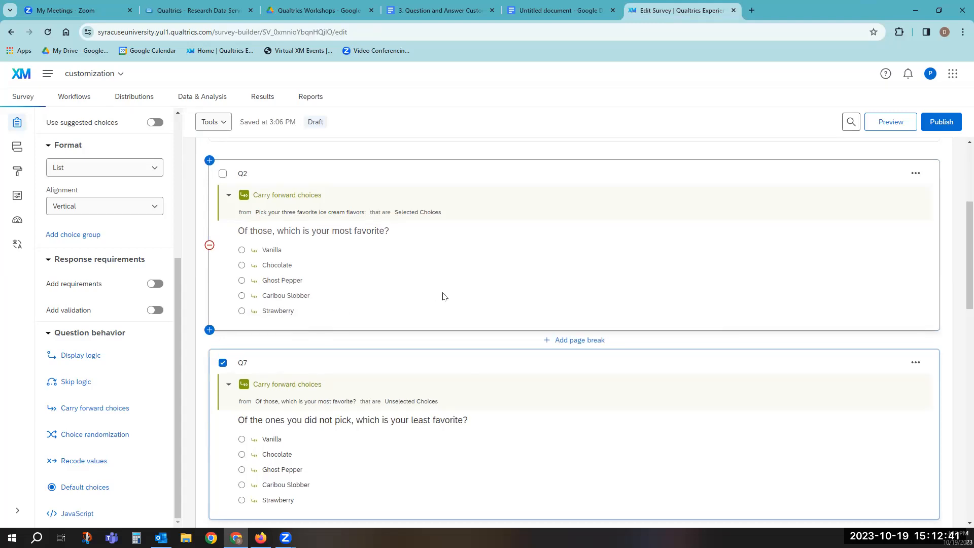
scroll(441, 295, "up", 4)
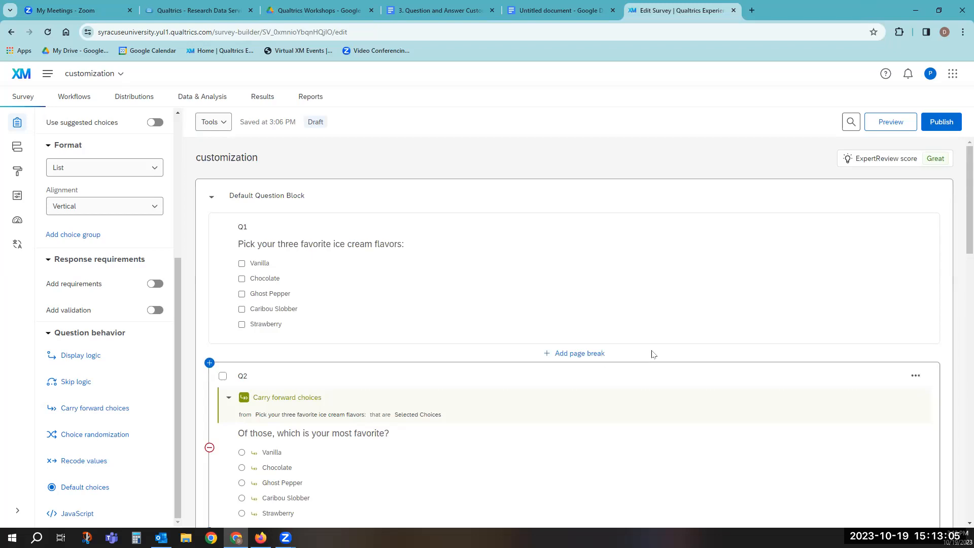
scroll(652, 354, "down", 3)
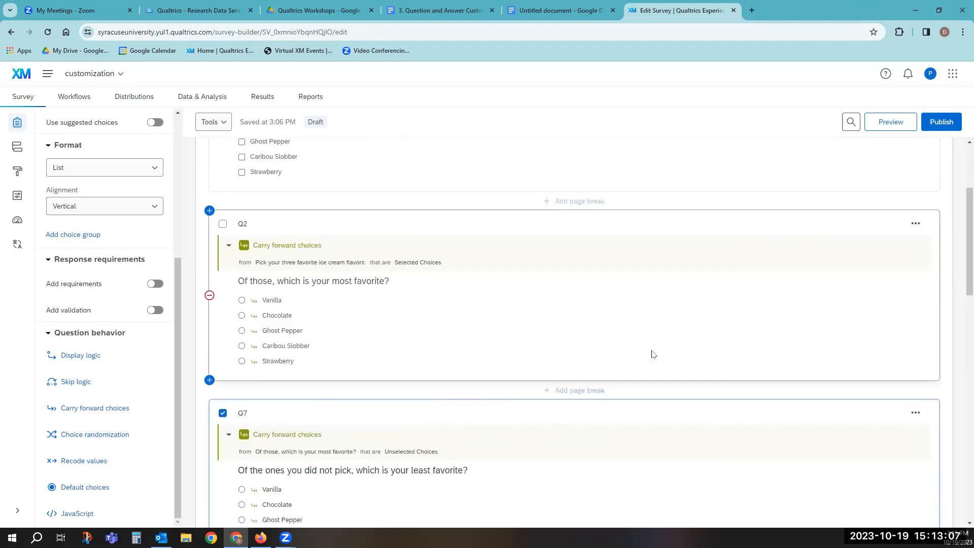
scroll(652, 354, "up", 3)
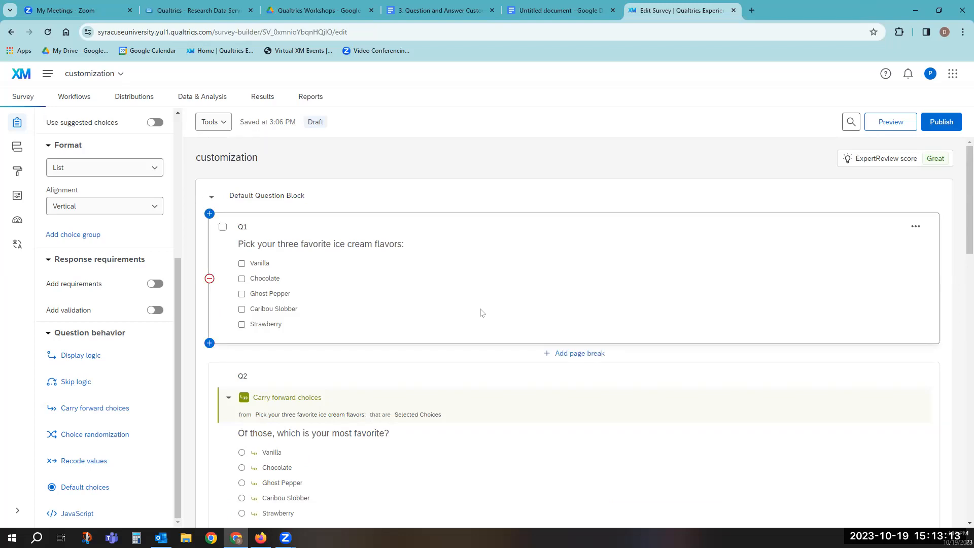
scroll(482, 312, "down", 3)
scroll(481, 312, "down", 2)
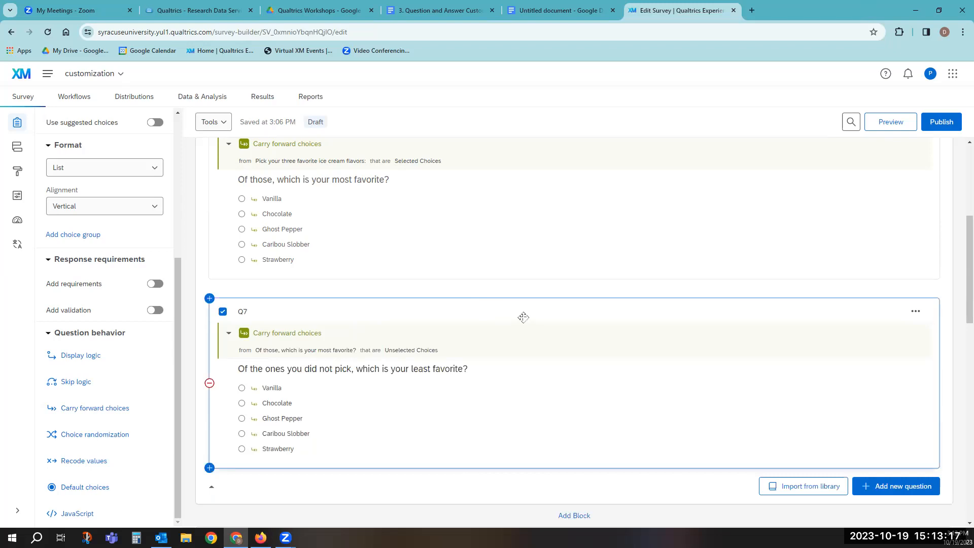
scroll(523, 316, "up", 4)
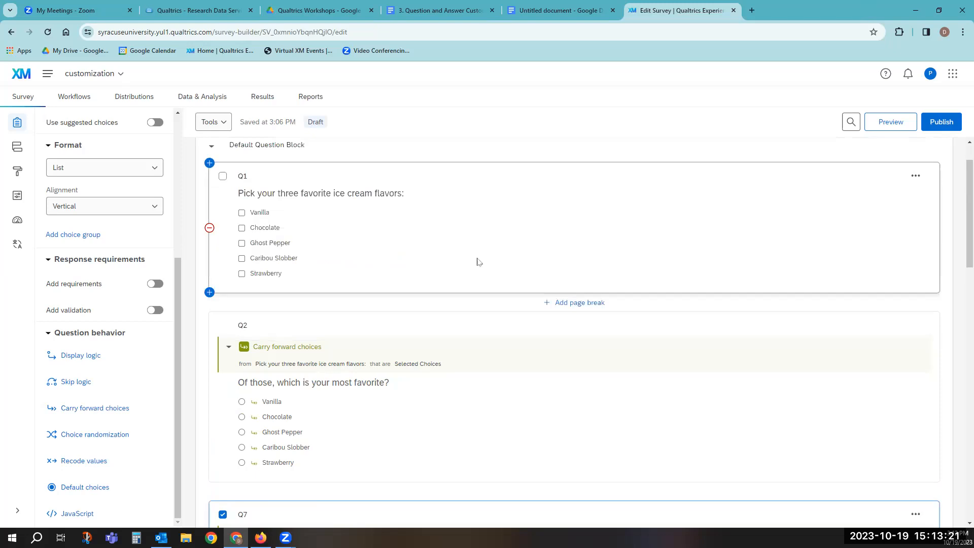
scroll(479, 264, "down", 3)
scroll(477, 262, "down", 1)
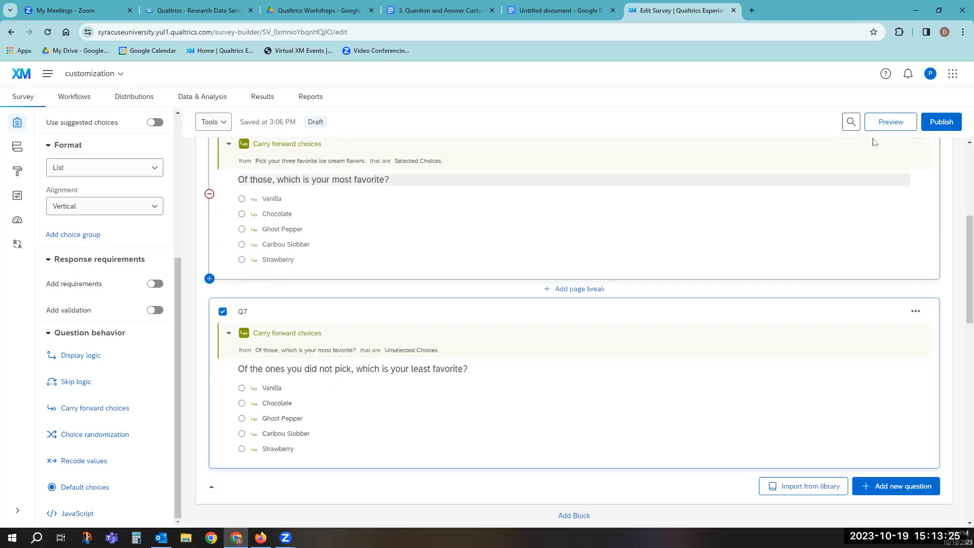
Open a new survey preview, pick Chocolate, Caribou Slobber and Strawberry as the three favorites, and advance
left_click(880, 124)
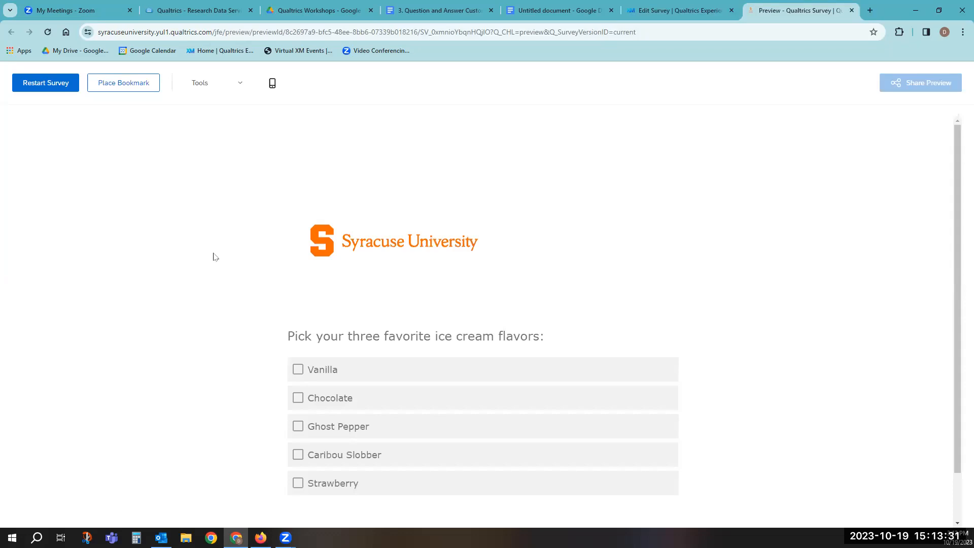
scroll(205, 253, "down", 2)
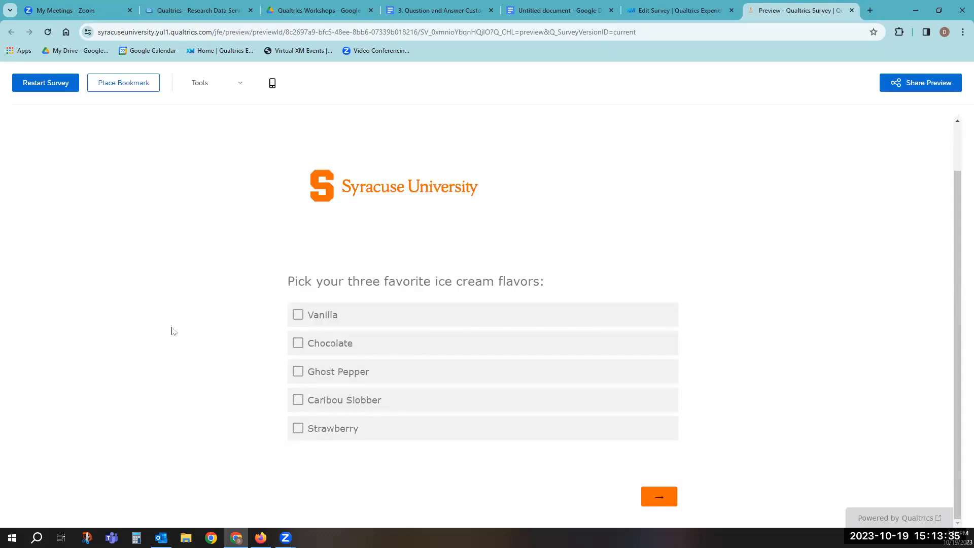
left_click(297, 343)
left_click(298, 400)
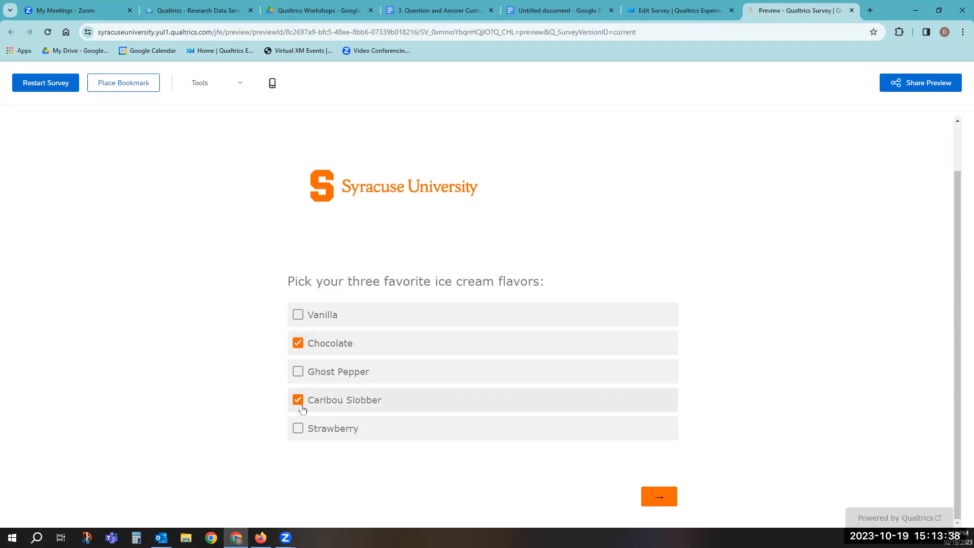
left_click(301, 435)
left_click(661, 498)
Choose Caribou Slobber as the most favorite flavor, view the choices offered for least favorite, and close the preview
left_click(456, 409)
left_click(654, 494)
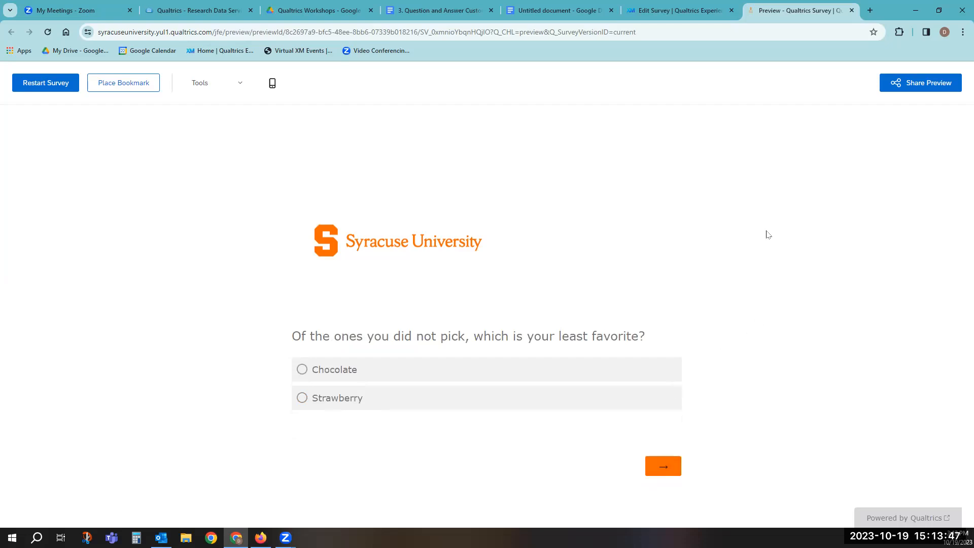
left_click(852, 10)
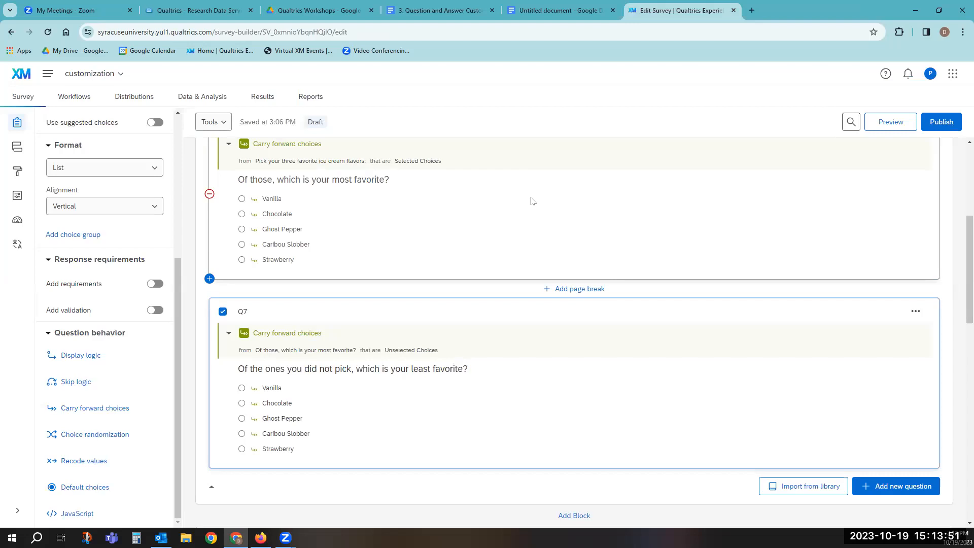
Change the least favorite question (Q7) to carry forward the Unselected Choices from Q1, the three-favorites question
scroll(539, 198, "down", 2)
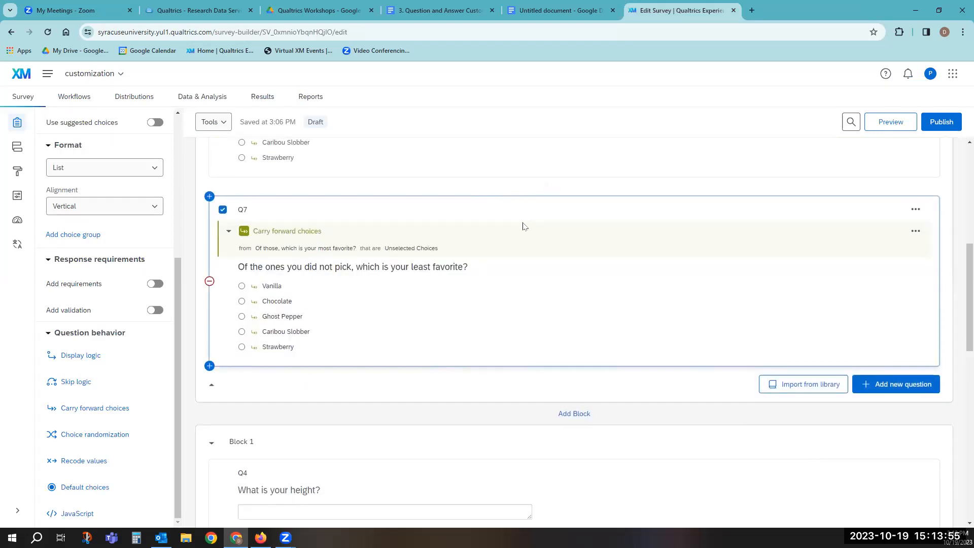
scroll(528, 220, "down", 3)
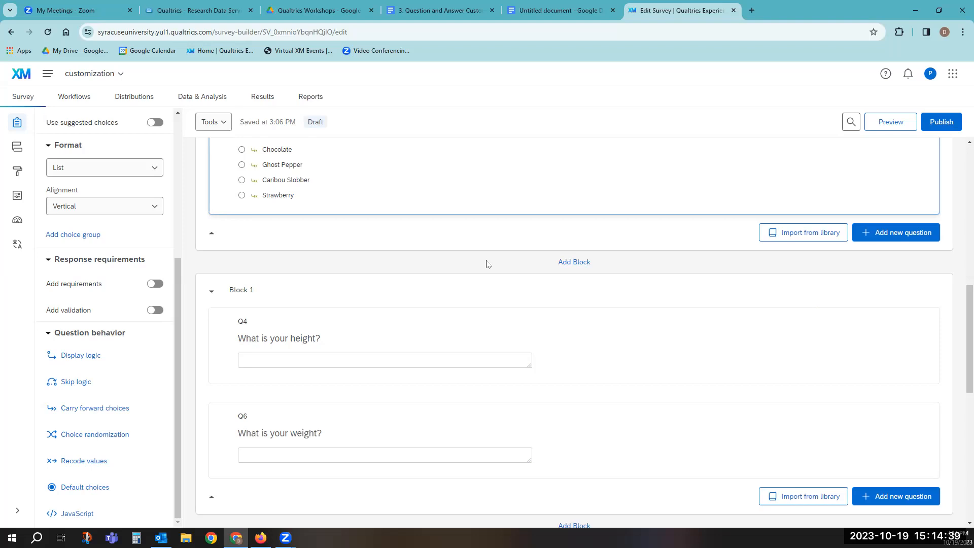
scroll(486, 263, "up", 6)
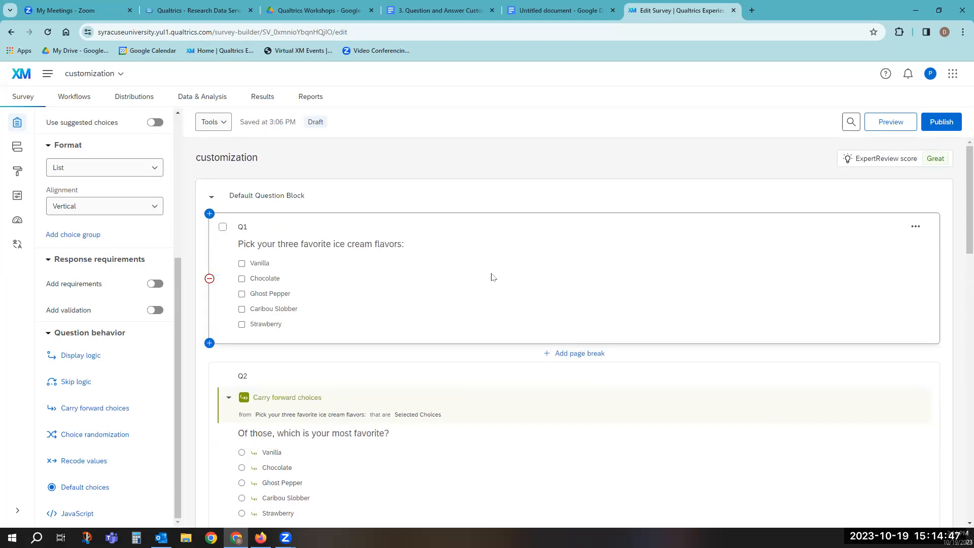
scroll(491, 277, "down", 2)
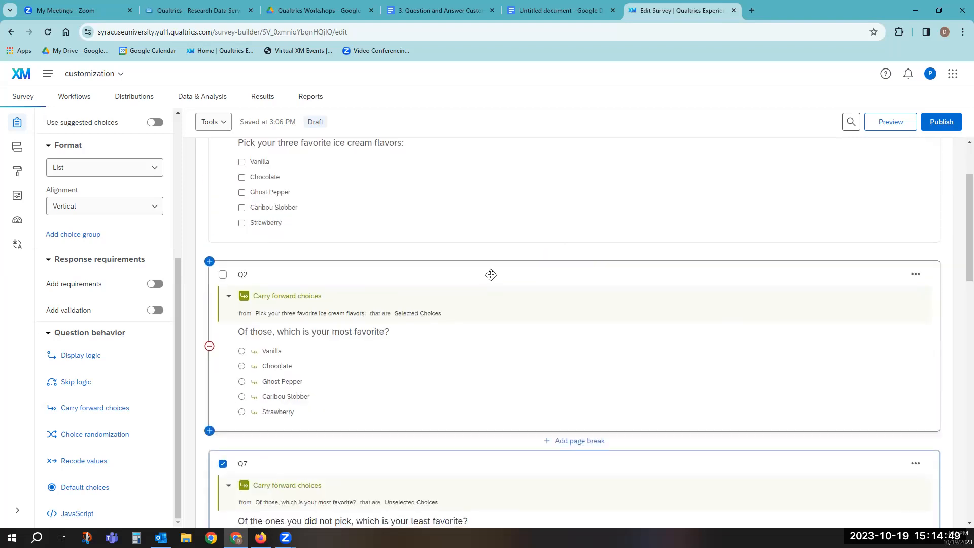
scroll(491, 277, "down", 2)
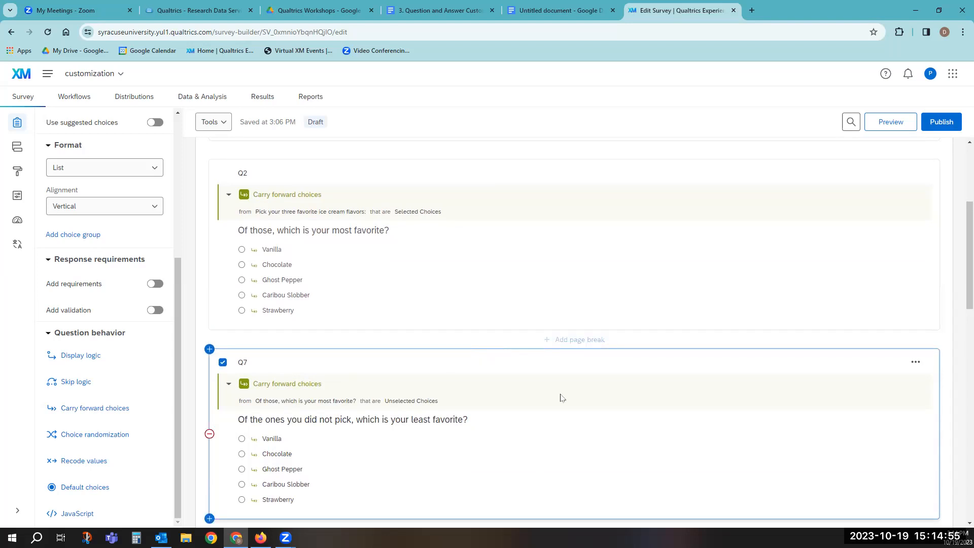
left_click(914, 387)
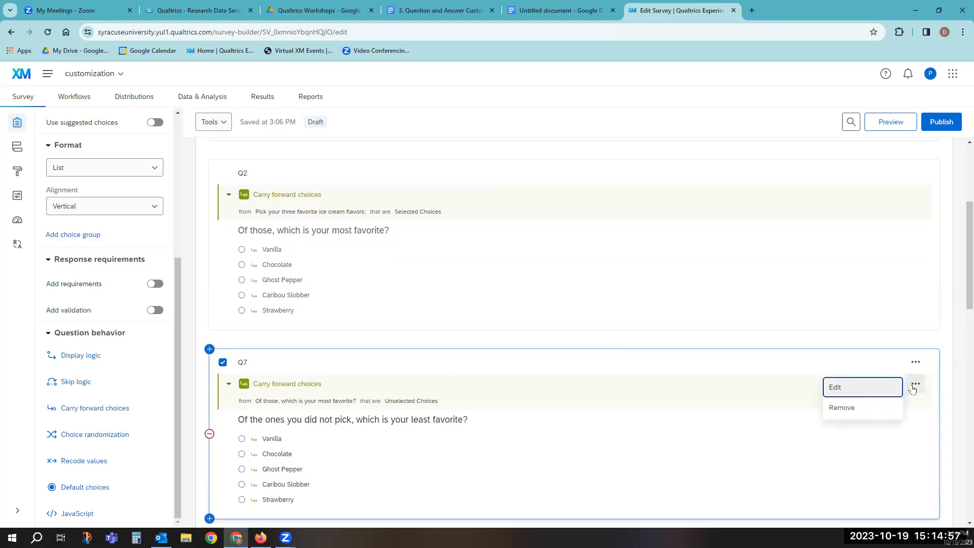
left_click(857, 388)
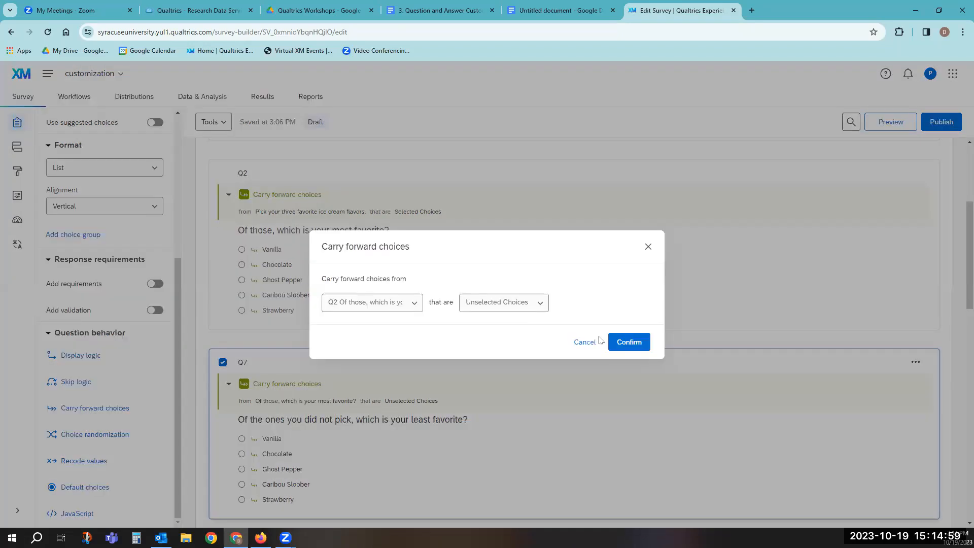
left_click(414, 304)
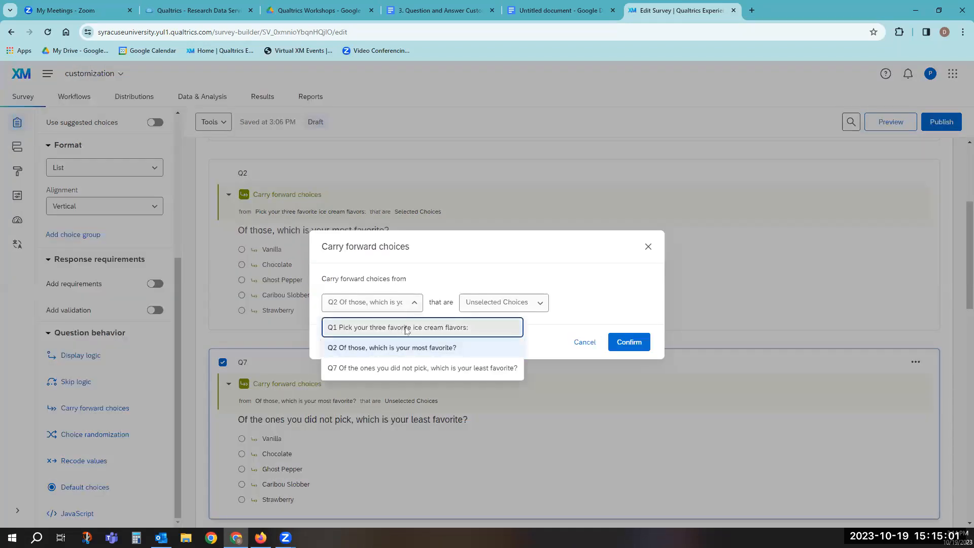
left_click(406, 328)
left_click(529, 306)
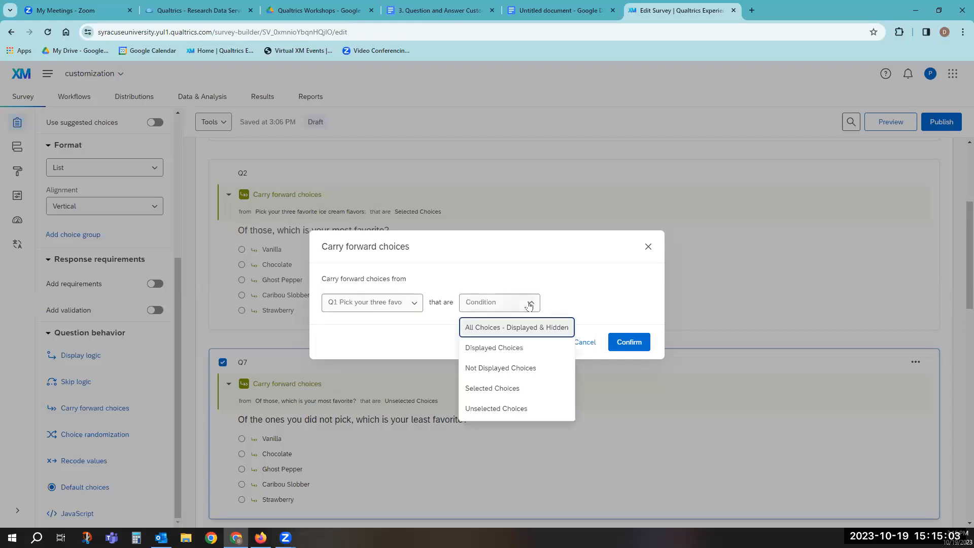
left_click(500, 411)
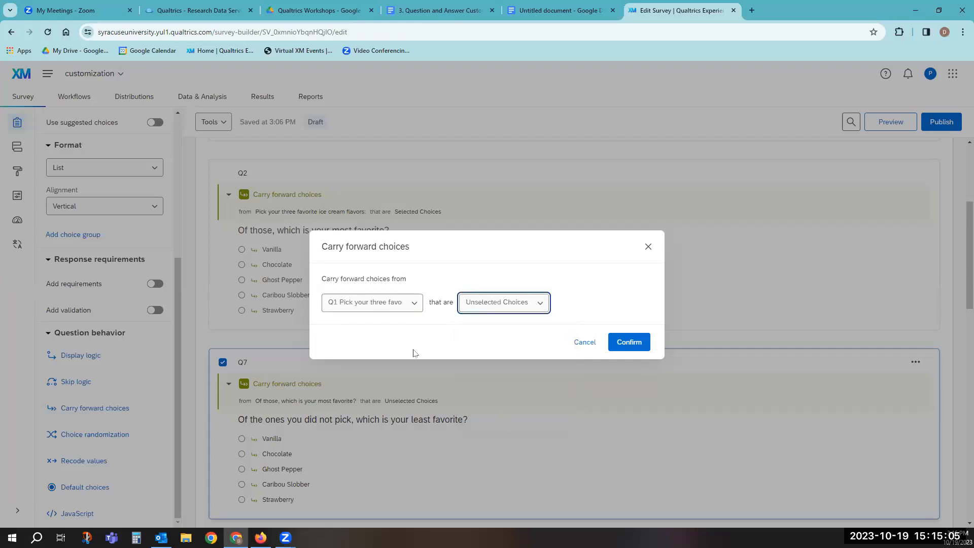
left_click(388, 322)
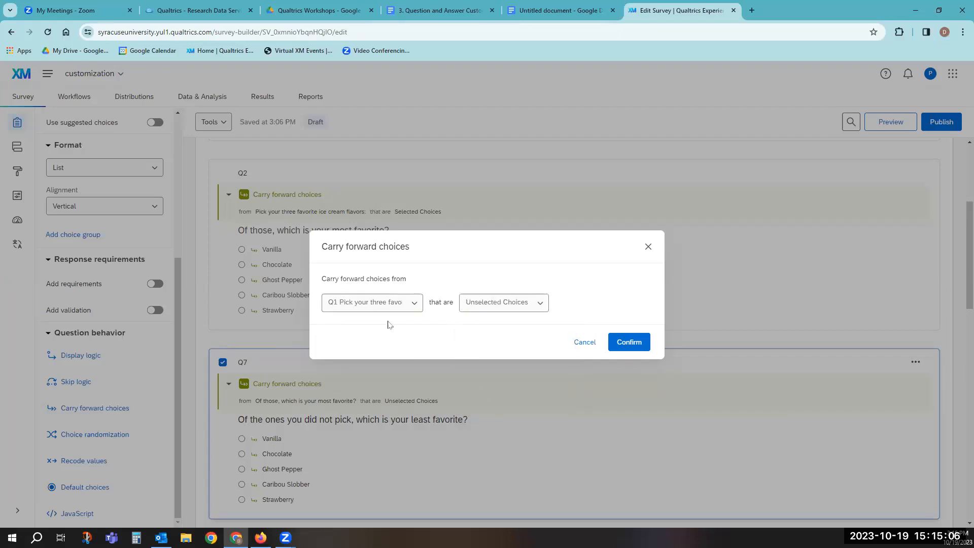
left_click(629, 343)
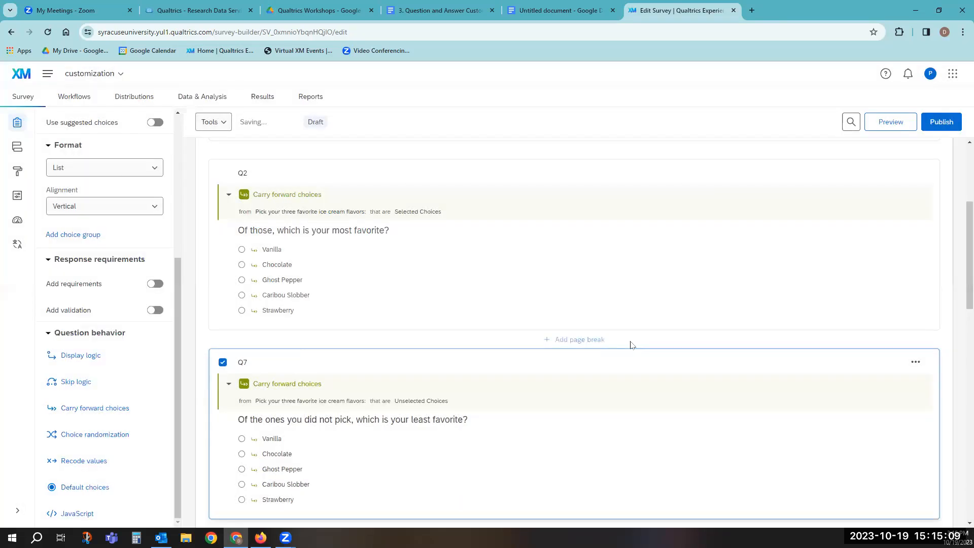
Open a new survey preview, pick Vanilla, Ghost Pepper and Strawberry as the three favorite flavors, and advance to the following page
left_click(894, 125)
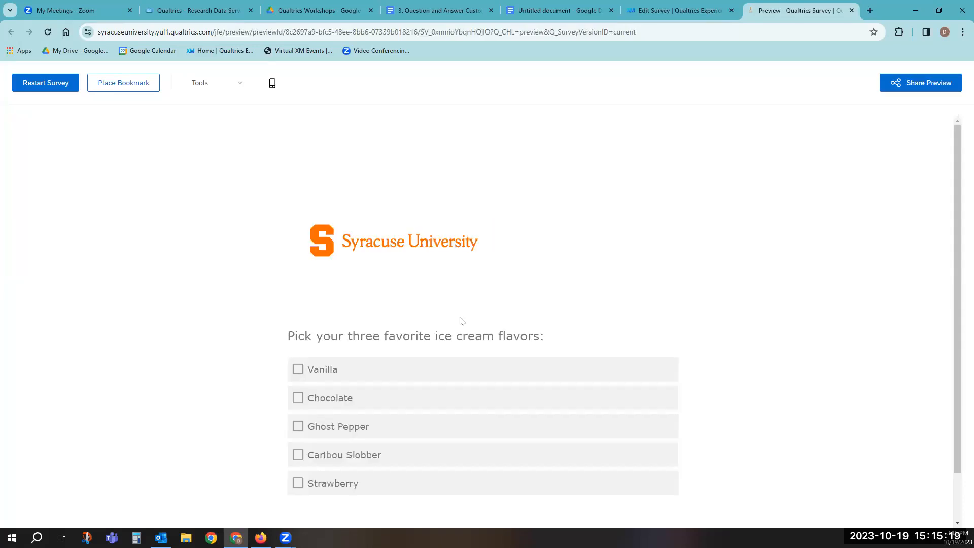
left_click(392, 371)
left_click(388, 433)
left_click(390, 483)
scroll(668, 501, "down", 1)
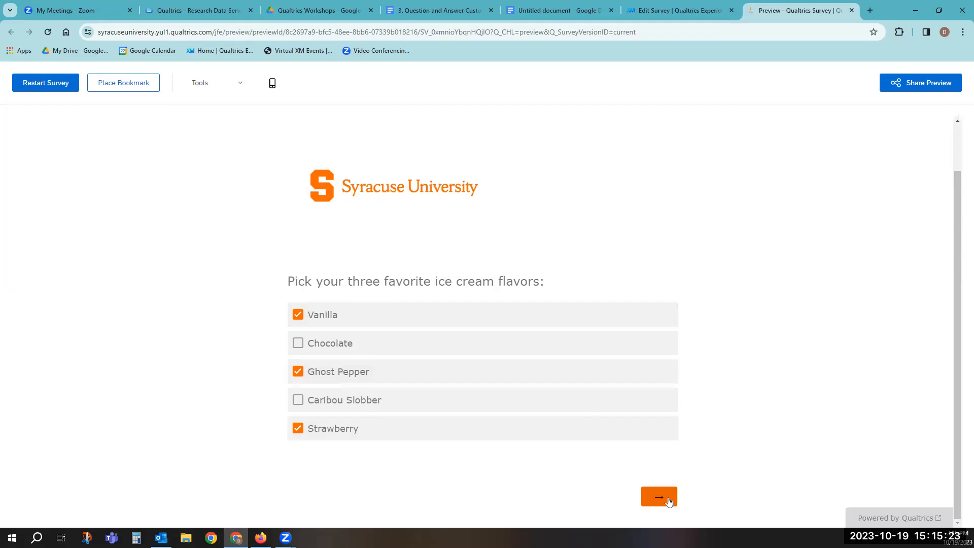
left_click(671, 496)
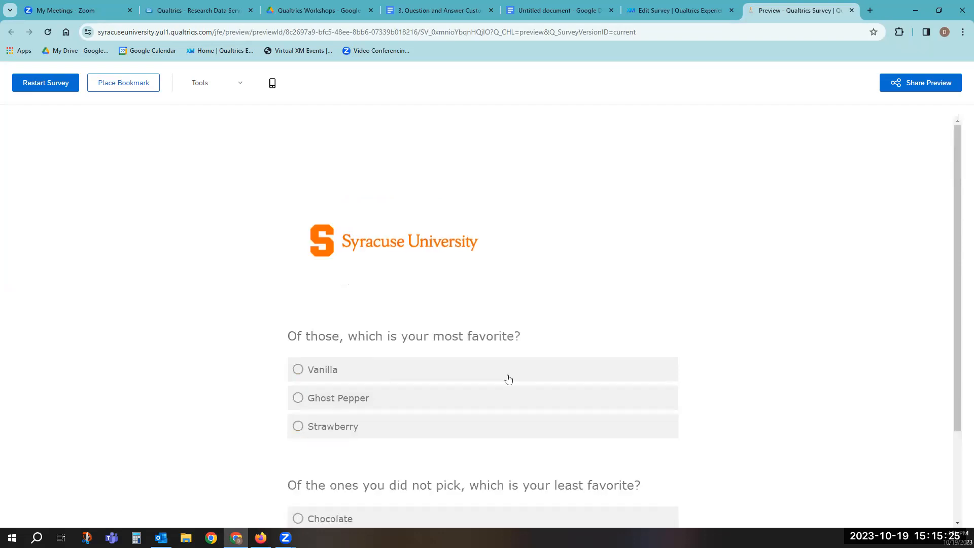
Choose Ghost Pepper as the most favorite flavor, check the choices offered for least favorite, and close the preview
left_click(504, 397)
scroll(717, 404, "down", 2)
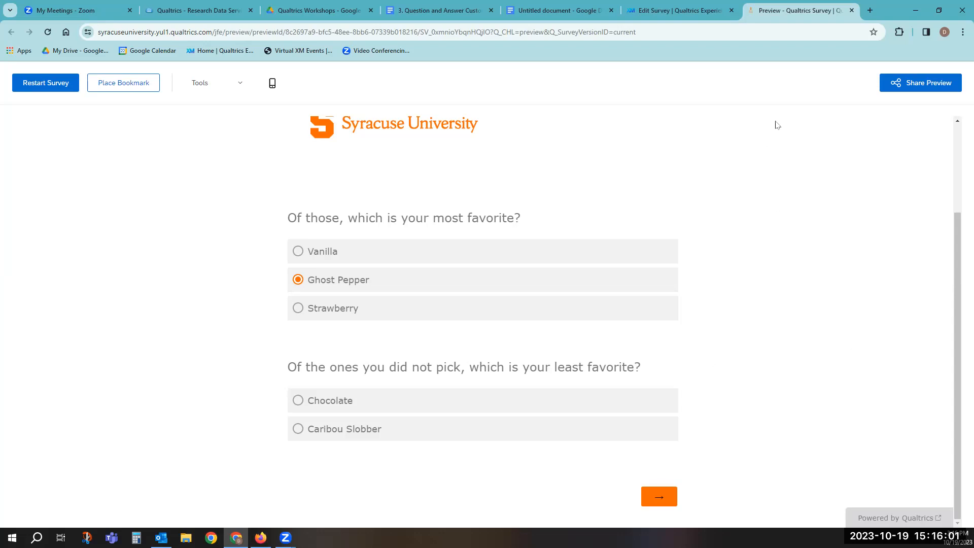
left_click(852, 11)
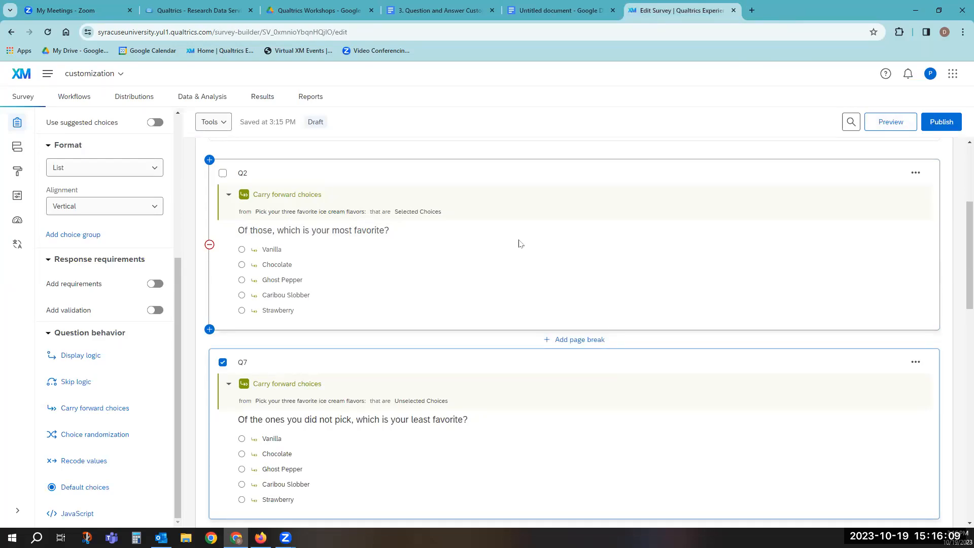
Examine the piped text sources for the height question (Q4), including Embedded Data Field, GeoIP Location and Survey Links
scroll(518, 244, "down", 5)
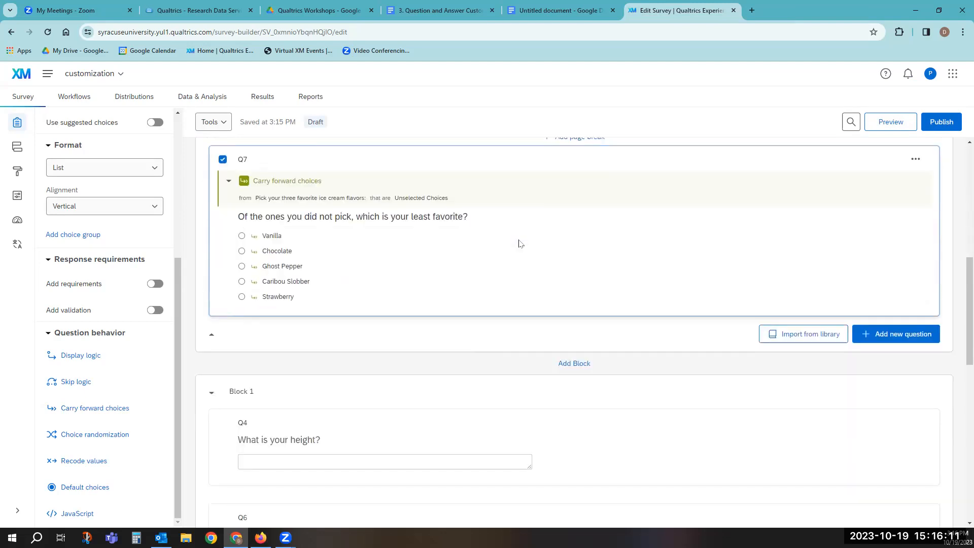
scroll(518, 244, "down", 4)
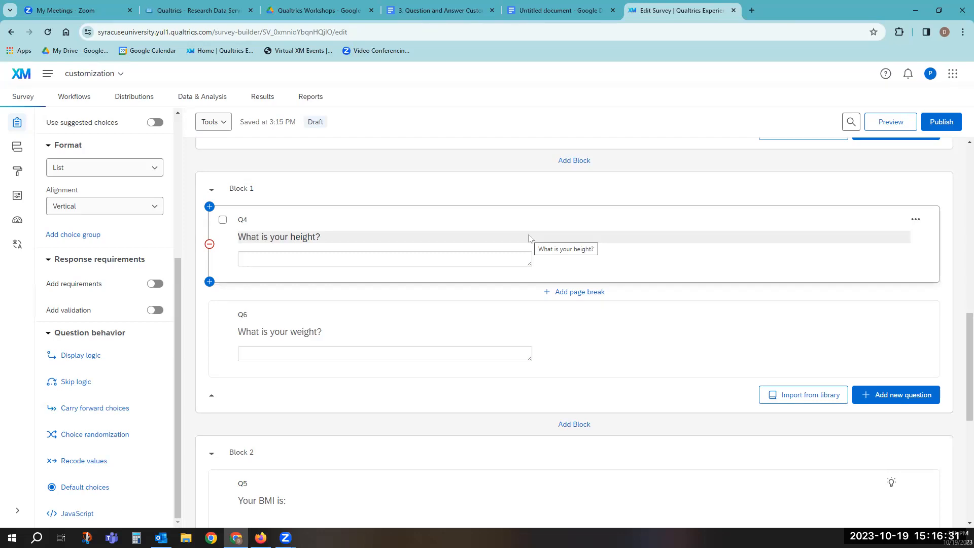
left_click(528, 236)
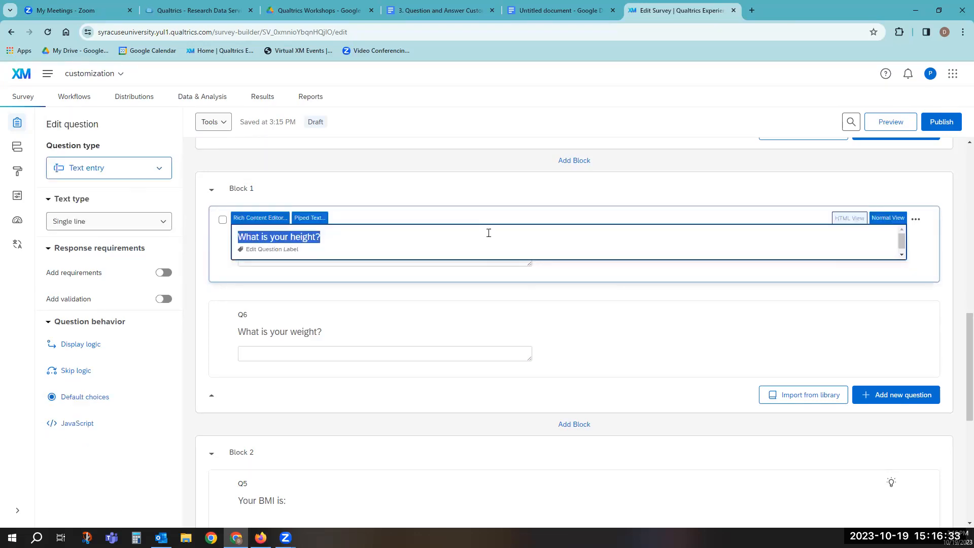
left_click(309, 218)
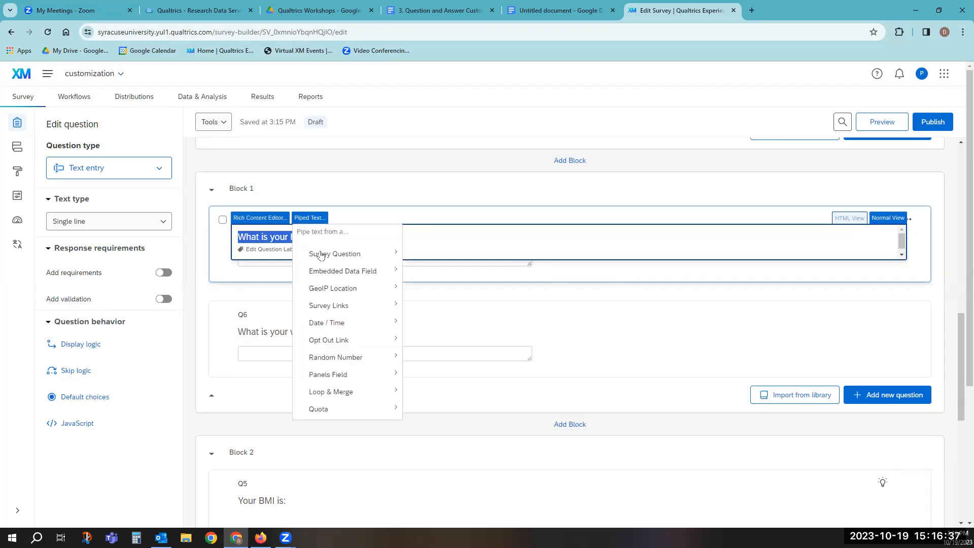
mouse_move(321, 254)
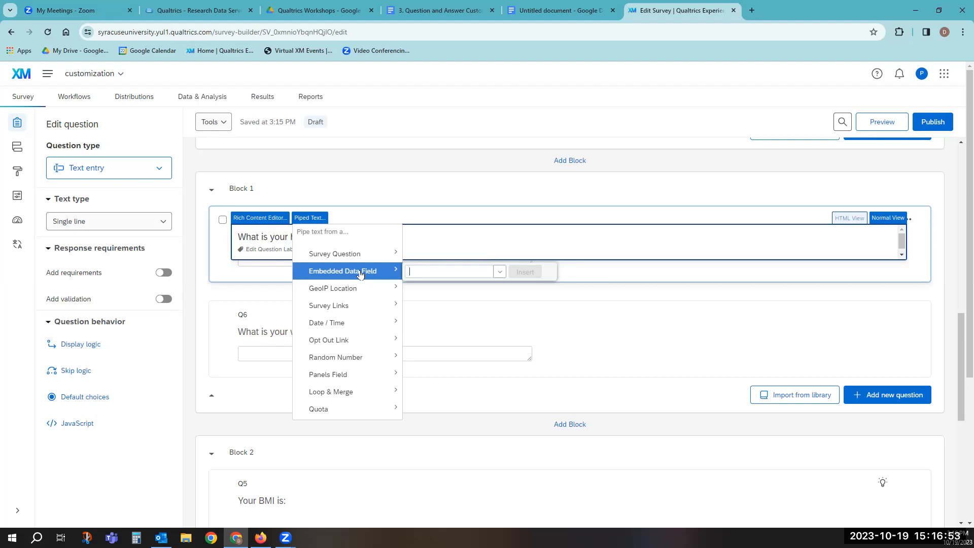
mouse_move(350, 288)
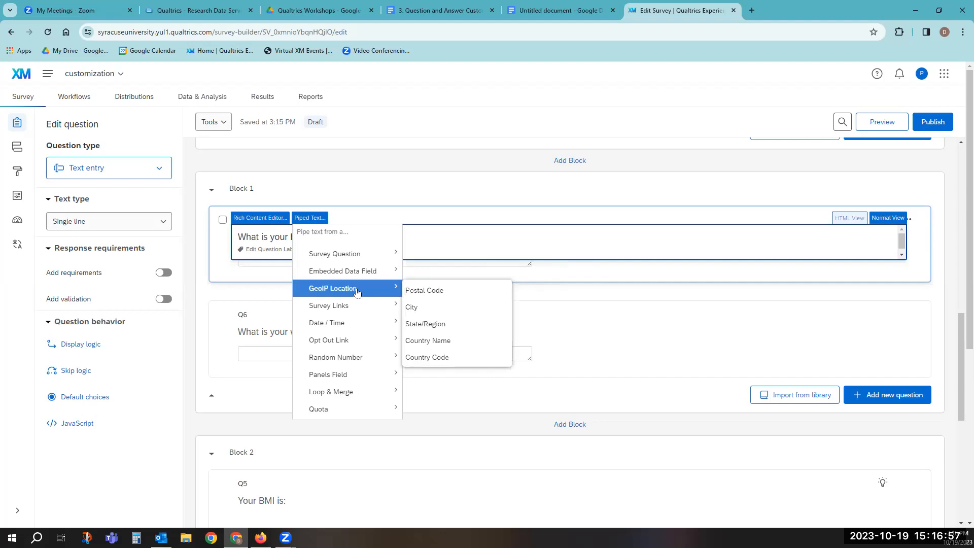
mouse_move(349, 306)
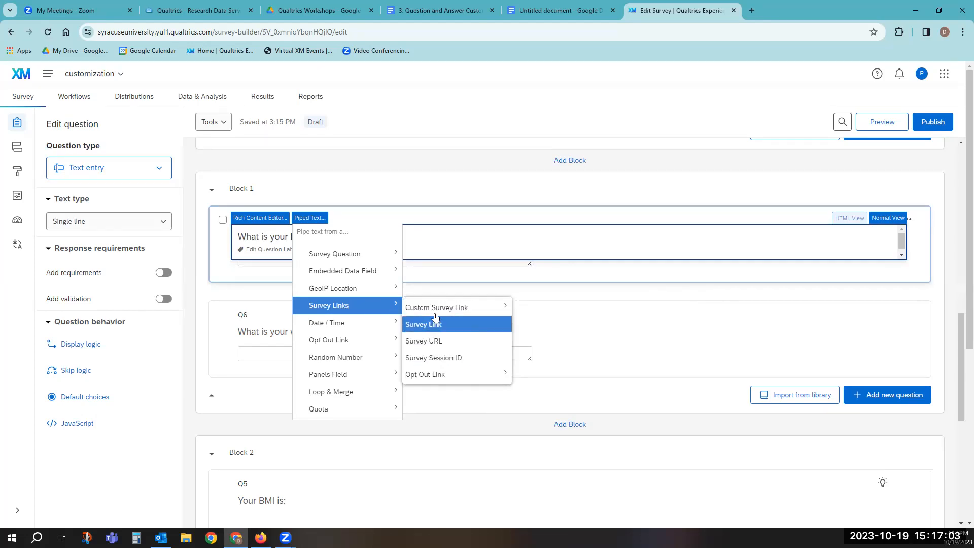
mouse_move(435, 315)
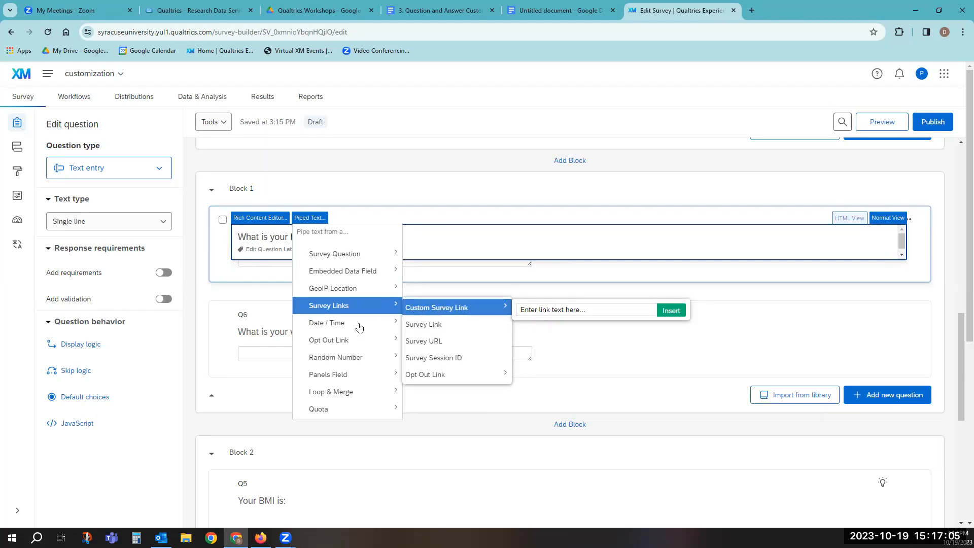
Examine the Date / Time, Random Number, Panels Field, Loop & Merge and Quota piped text options, and leave the height question's text unedited
mouse_move(359, 327)
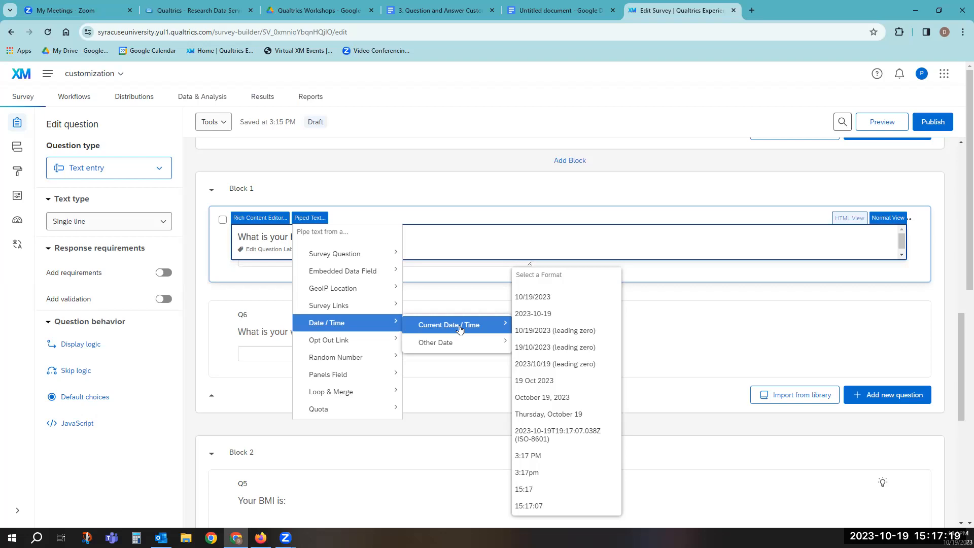
mouse_move(455, 345)
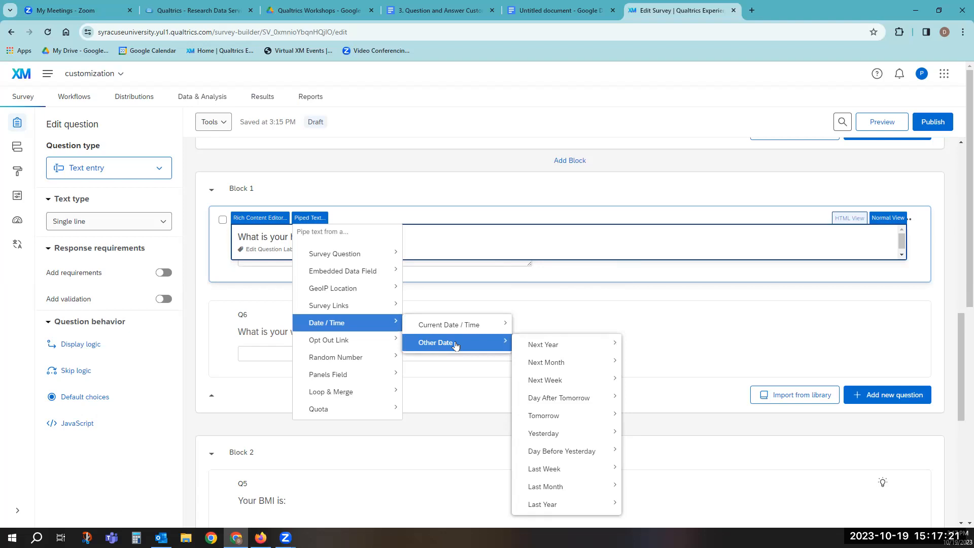
mouse_move(551, 349)
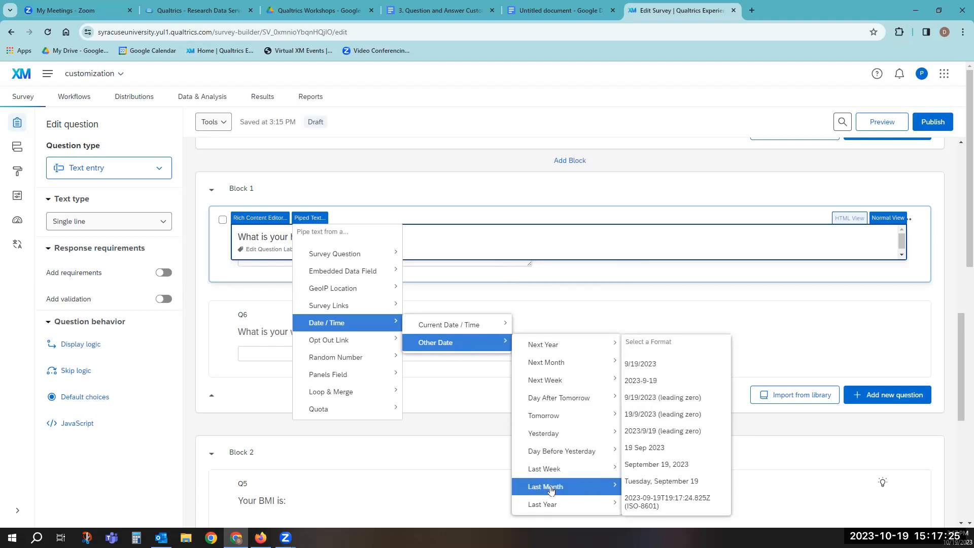
mouse_move(552, 506)
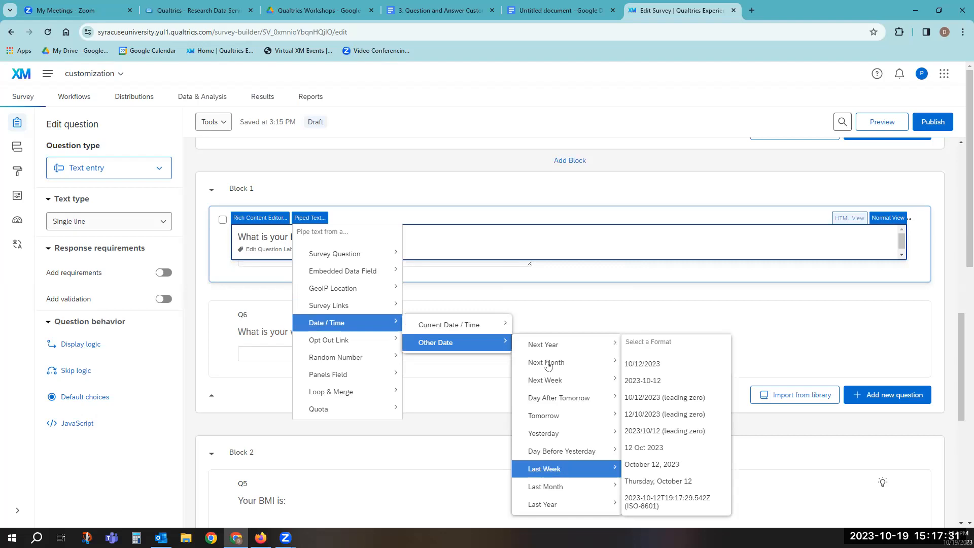
mouse_move(338, 342)
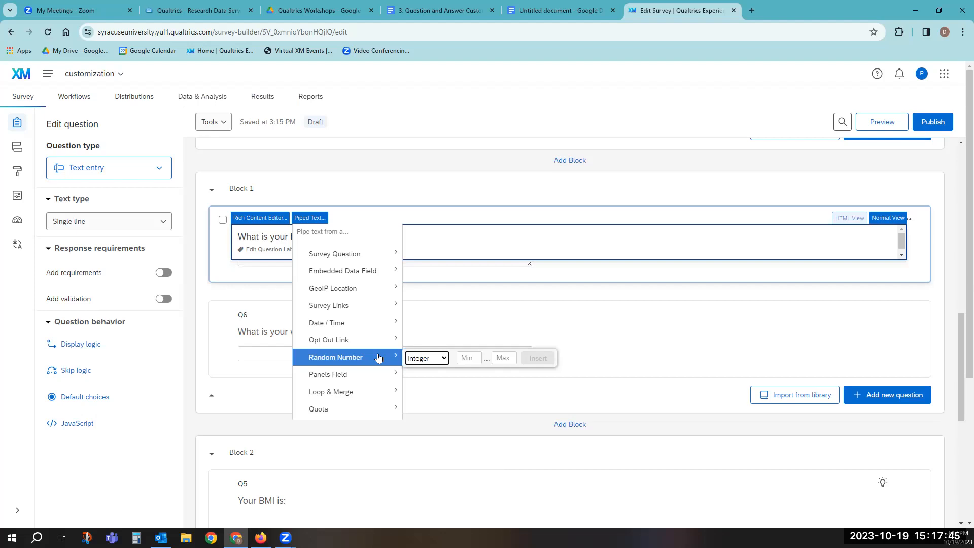
mouse_move(343, 375)
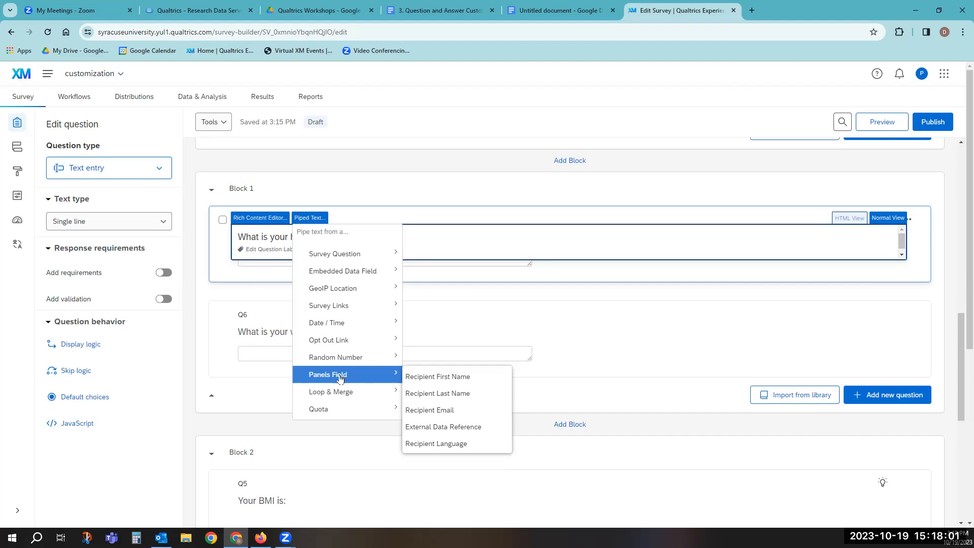
mouse_move(337, 394)
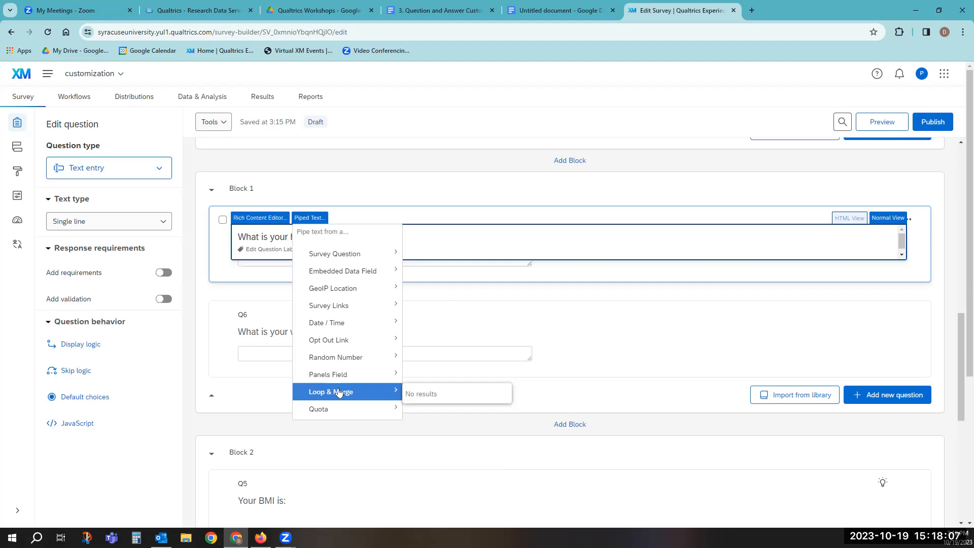
left_click(337, 413)
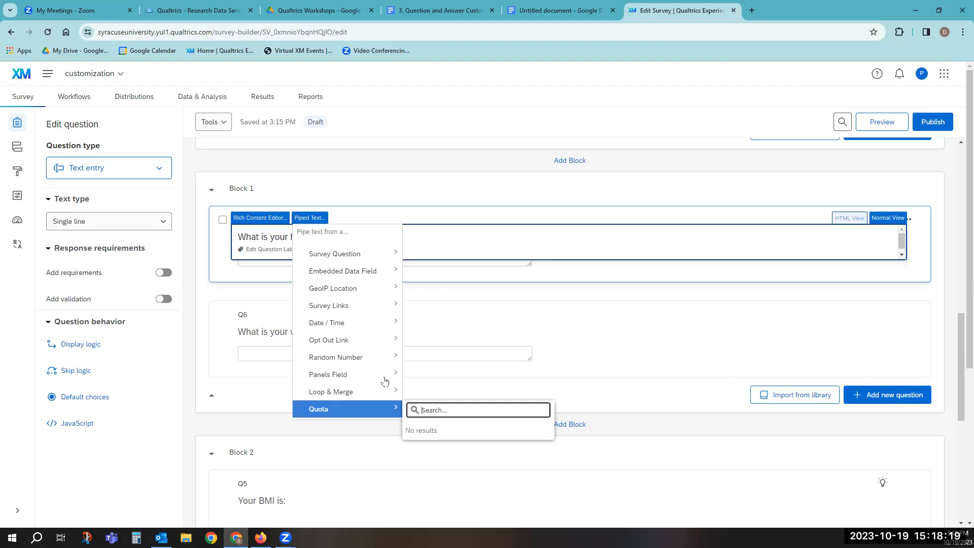
left_click(614, 305)
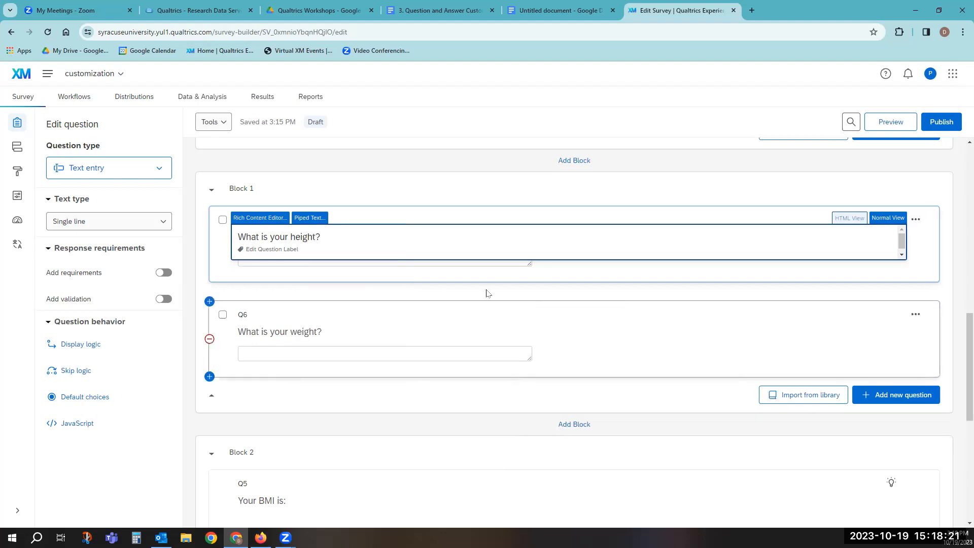
left_click(561, 268)
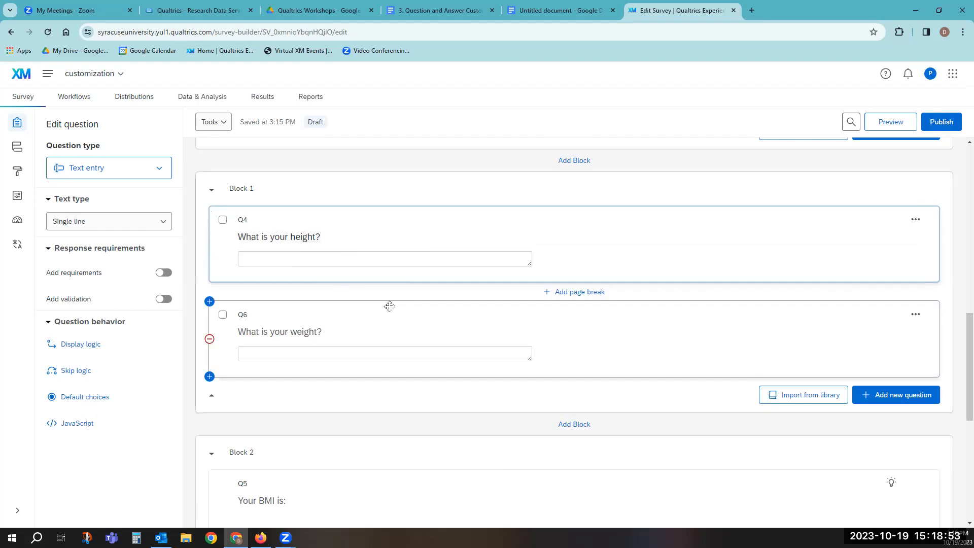
Insert the current date as piped text in the 2023-10-19 format after "Your BMI is:" in Q5
scroll(397, 300, "down", 1)
scroll(397, 300, "down", 1)
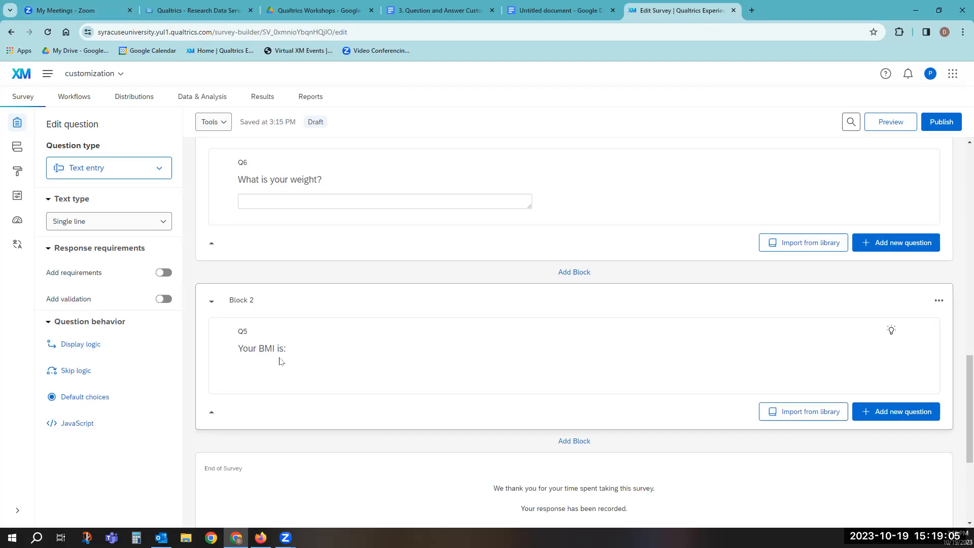
left_click(294, 348)
left_click(323, 349)
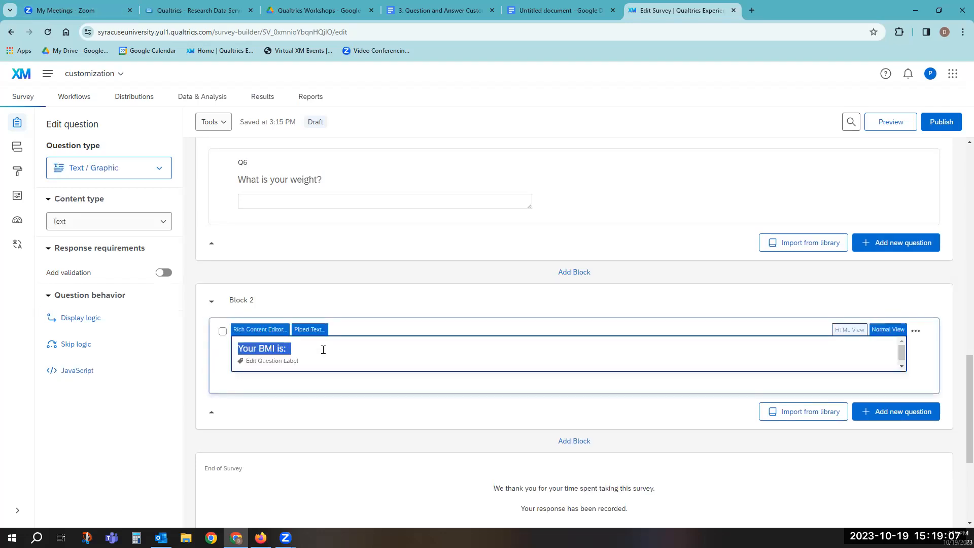
left_click(323, 349)
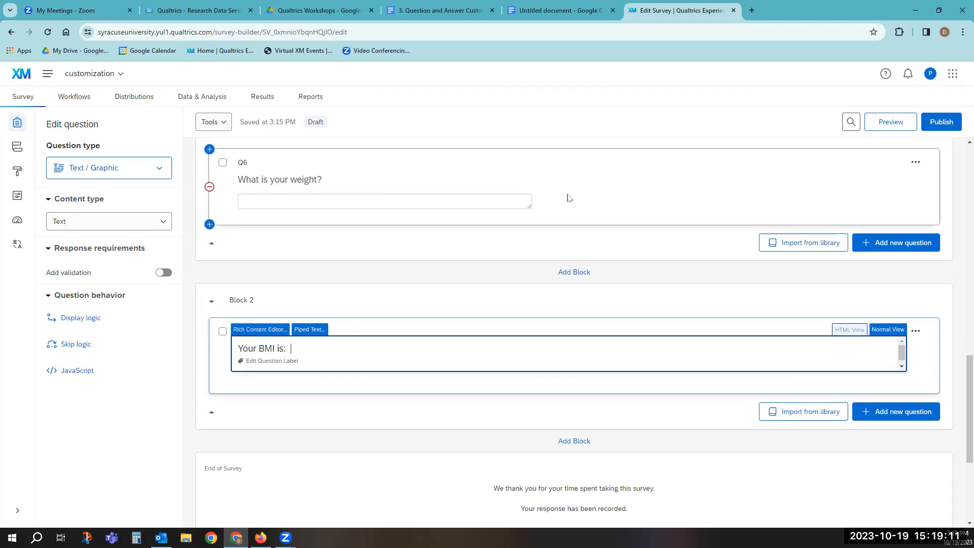
scroll(381, 189, "up", 1)
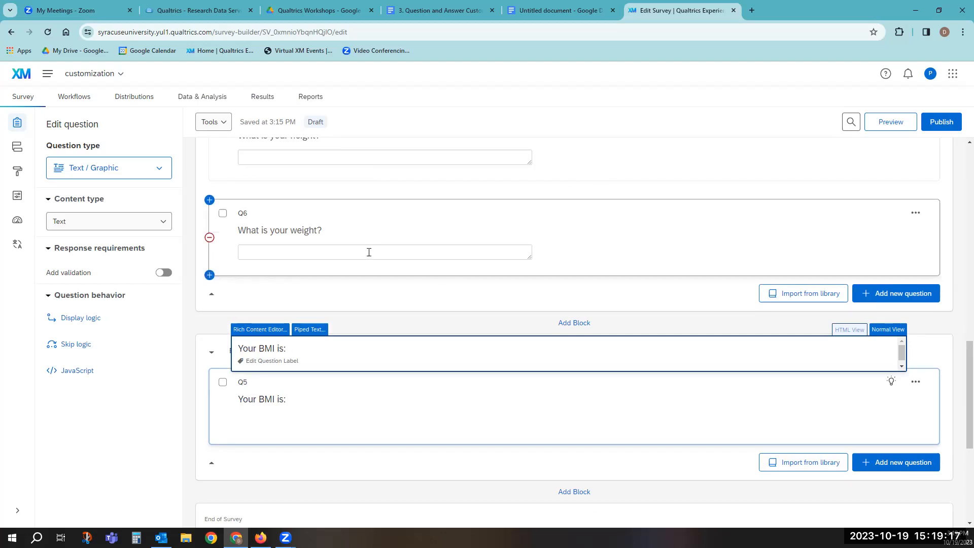
left_click(309, 330)
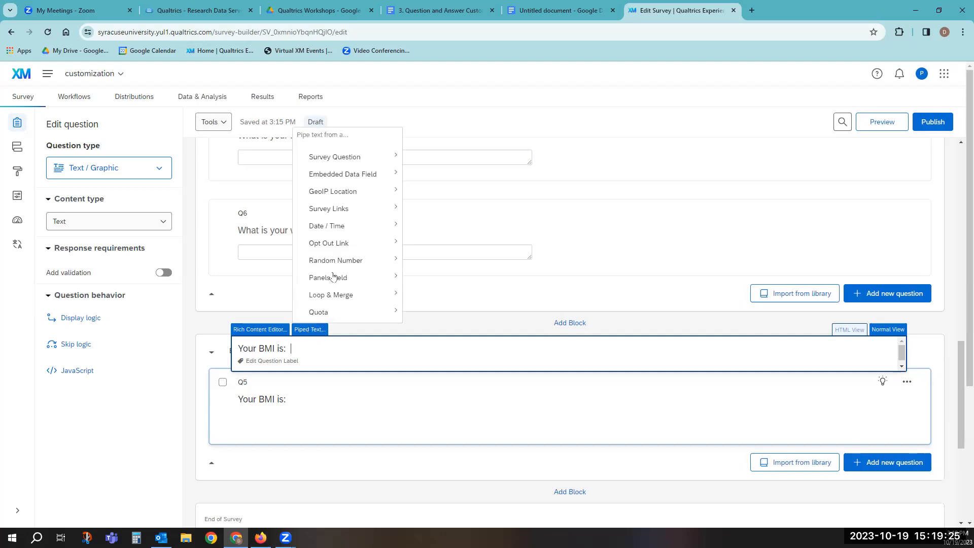
mouse_move(350, 232)
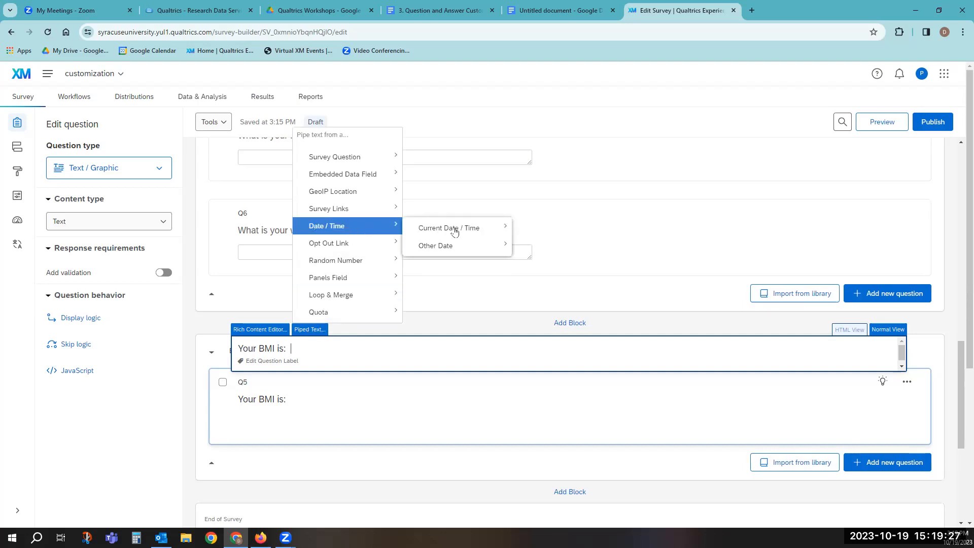
mouse_move(456, 228)
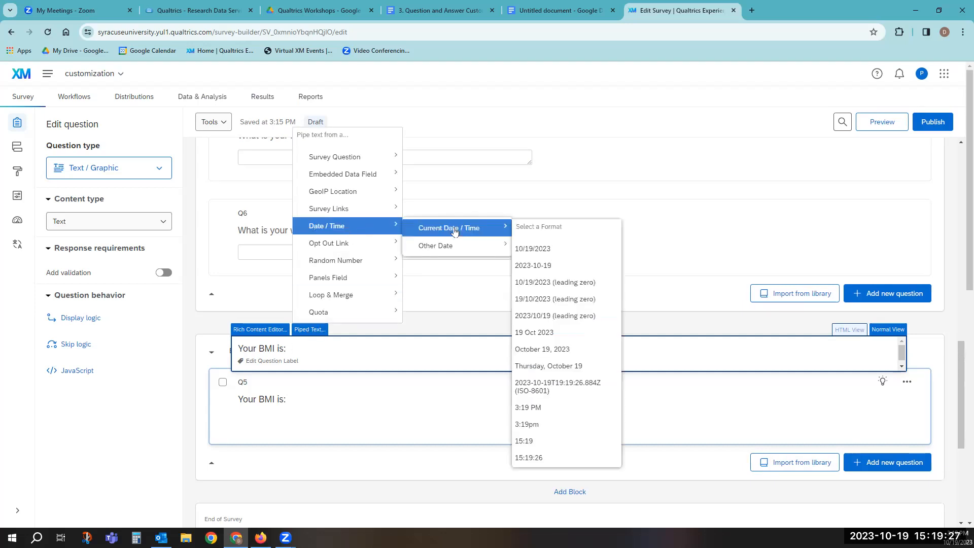
left_click(544, 267)
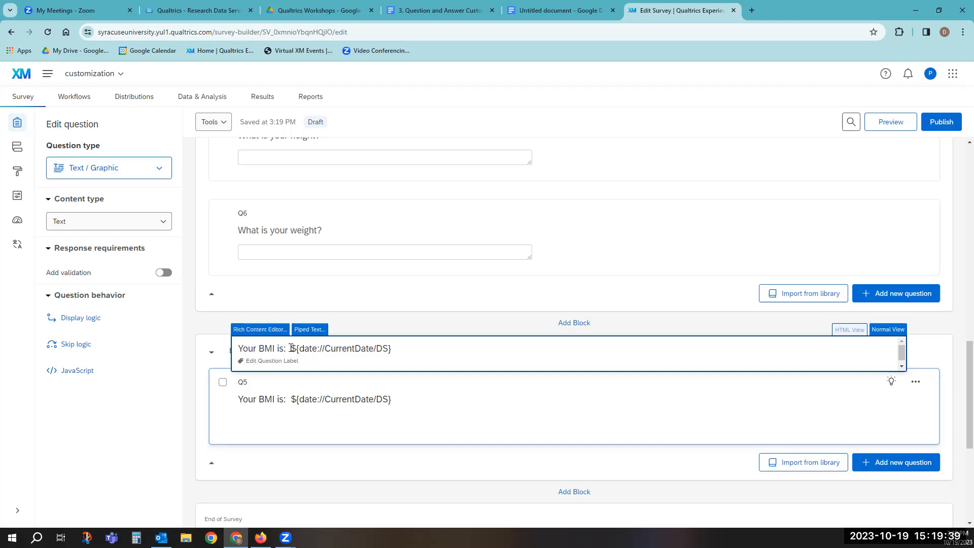
left_click(411, 329)
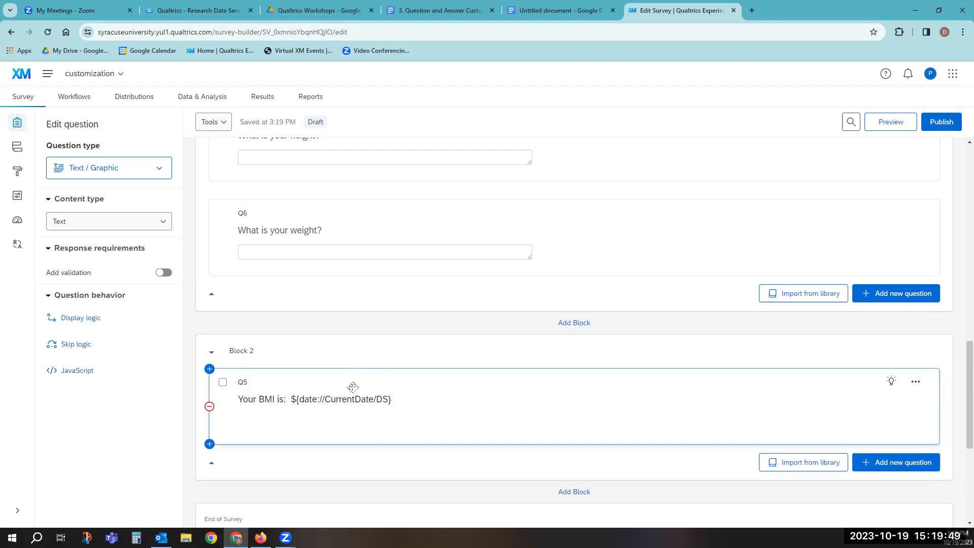
Delete the piped current date code from the Q5 text, keeping "Your BMI is:"
left_click(333, 403)
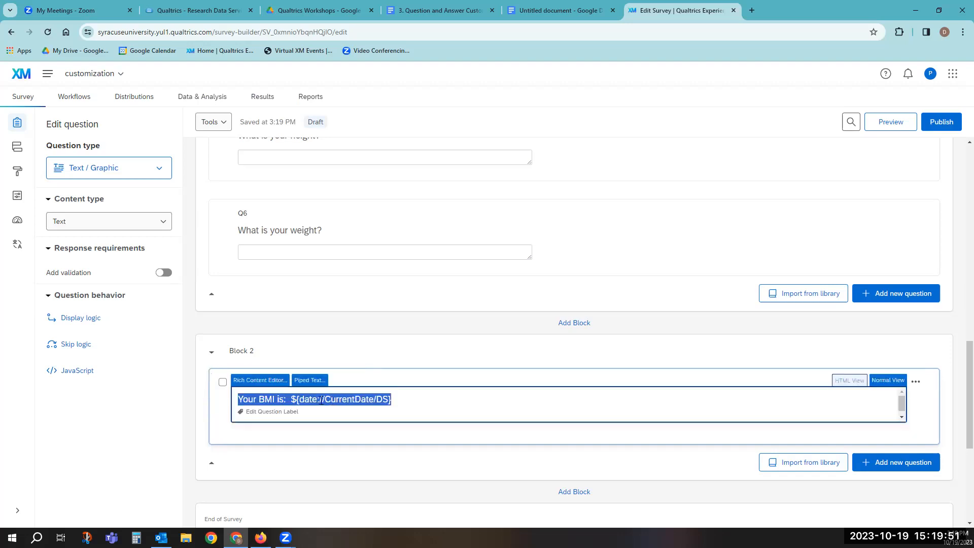
left_click(296, 400)
left_click_drag(293, 399, 397, 399)
key("BackSpace")
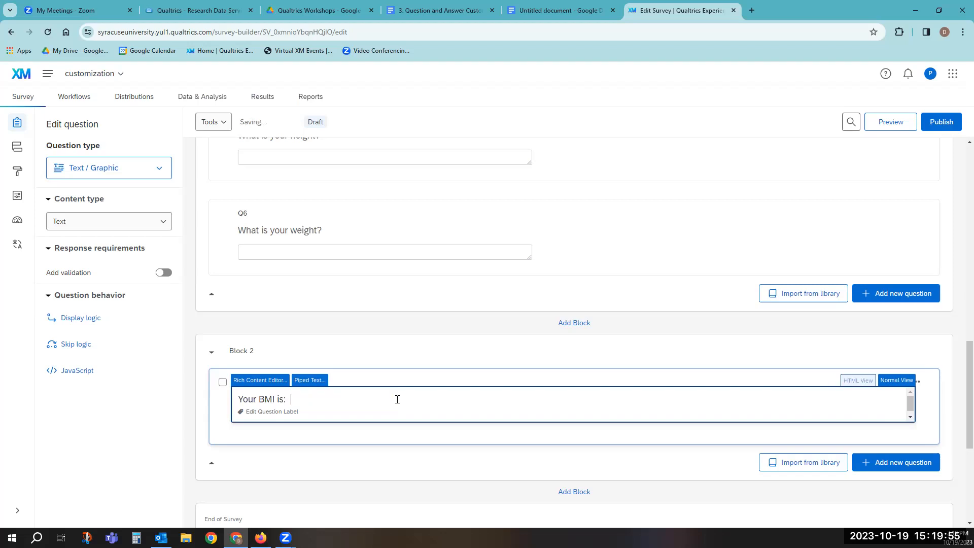
Insert the answer to Q4 "What is your height?" as piped text after "Your BMI is:" in Q5
left_click(310, 380)
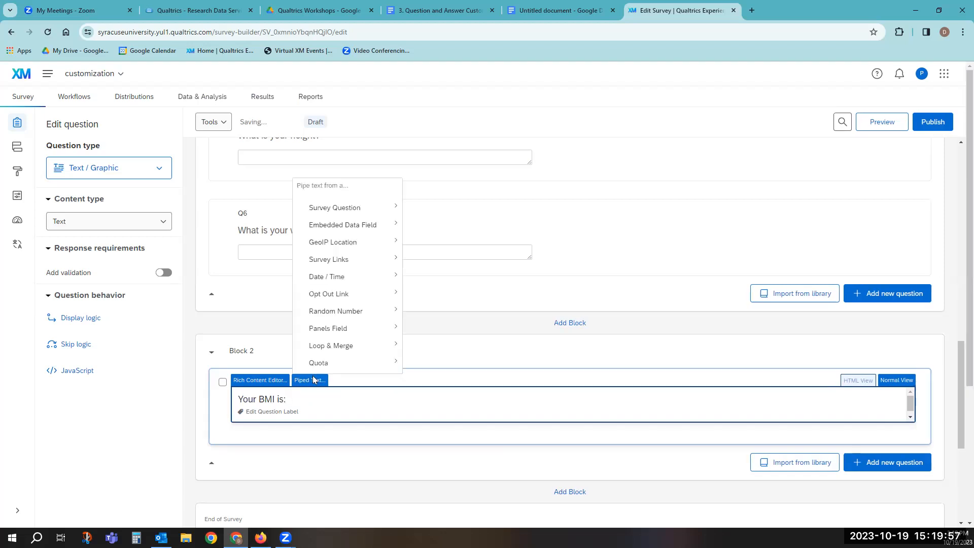
mouse_move(360, 207)
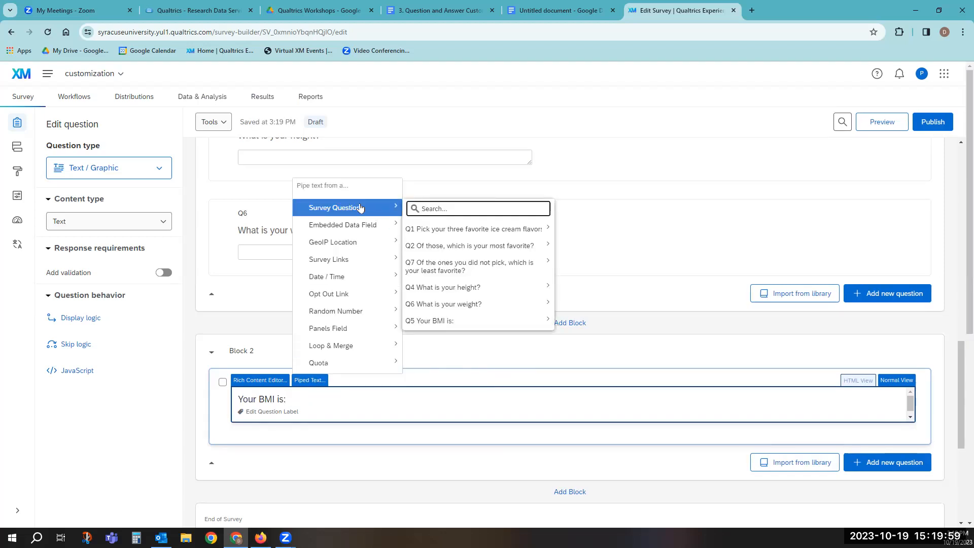
mouse_move(455, 230)
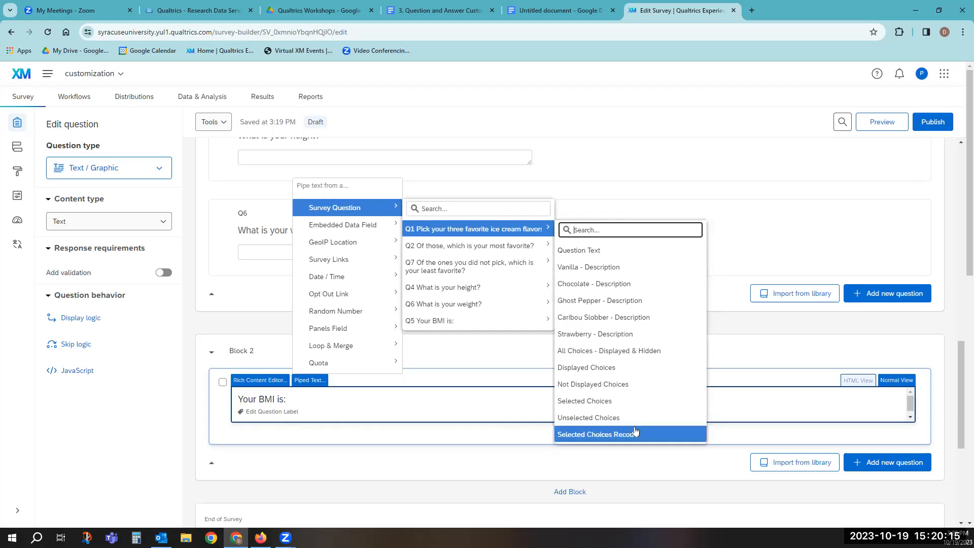
mouse_move(480, 262)
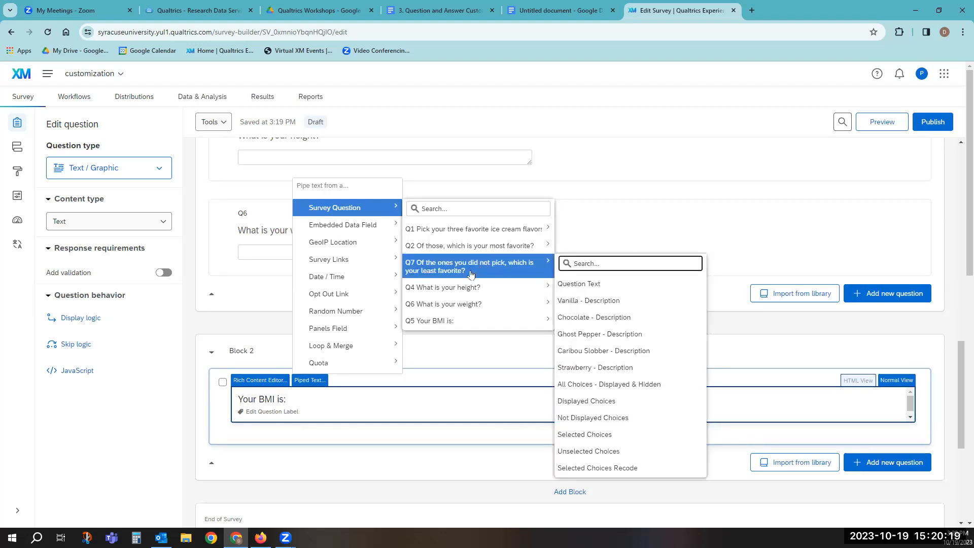
mouse_move(459, 288)
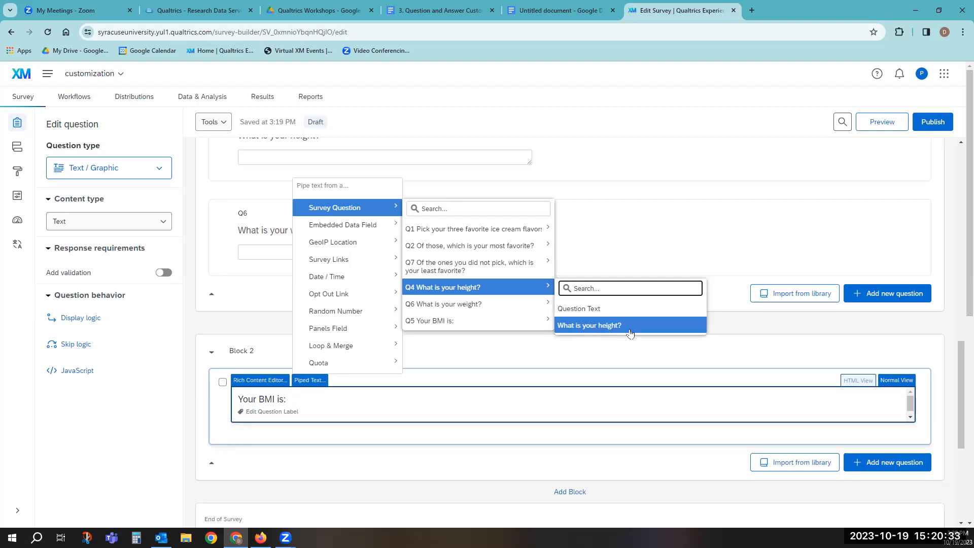
left_click(592, 326)
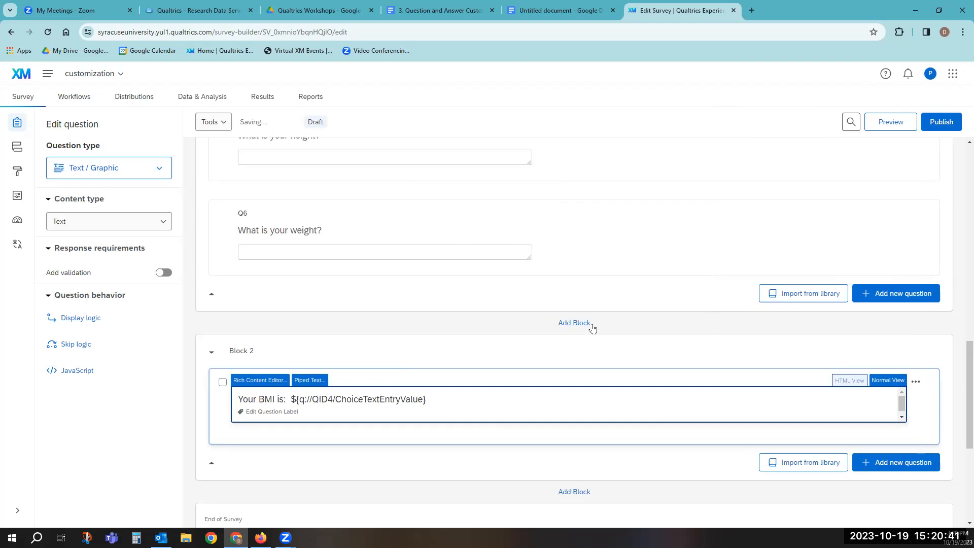
Add the answer to Q6 "What is your weight?" as piped text after the height code in Q5, separated by a space
left_click(301, 384)
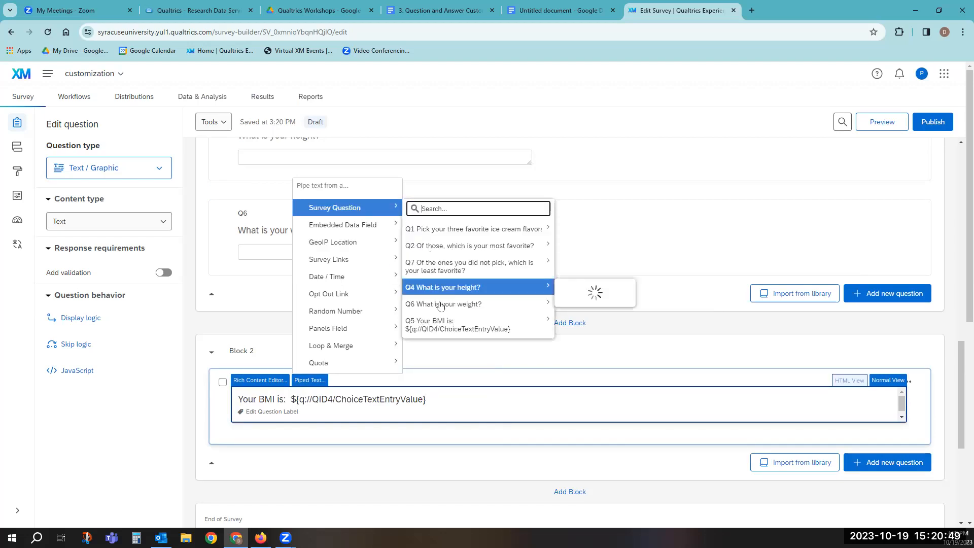
mouse_move(440, 305)
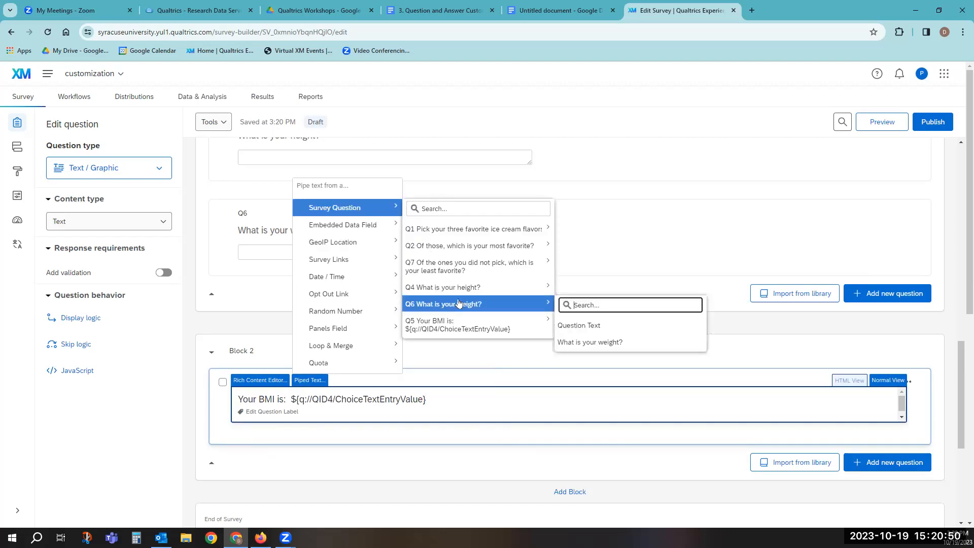
left_click(570, 339)
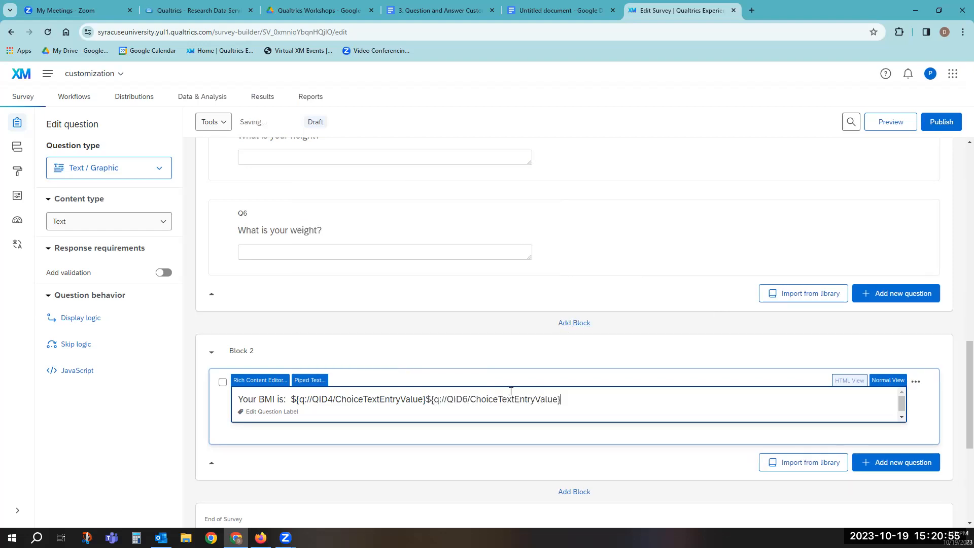
left_click(426, 399)
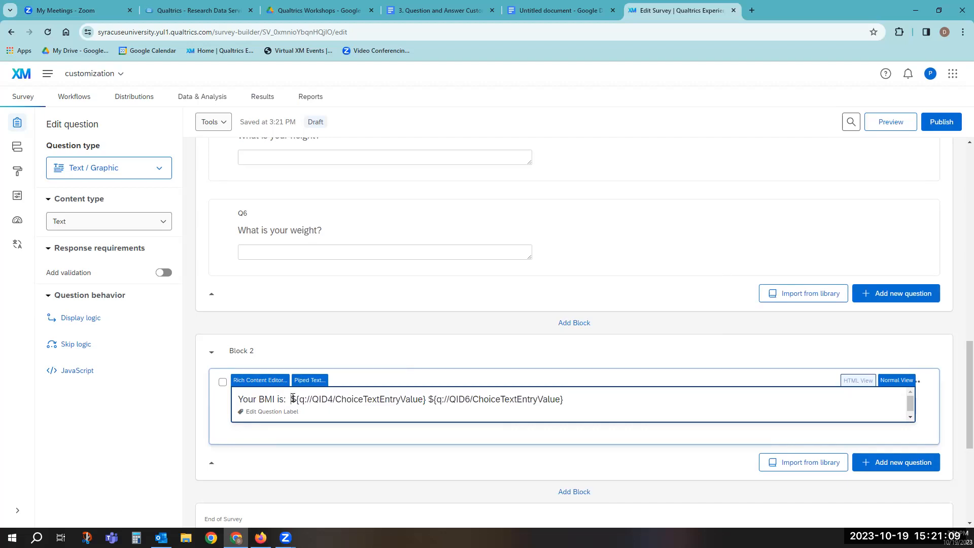
Copy the height and weight piped text codes from Q5 into the blank Google Docs document, and return to the Qualtrics survey editor
left_click_drag(291, 399, 238, 400)
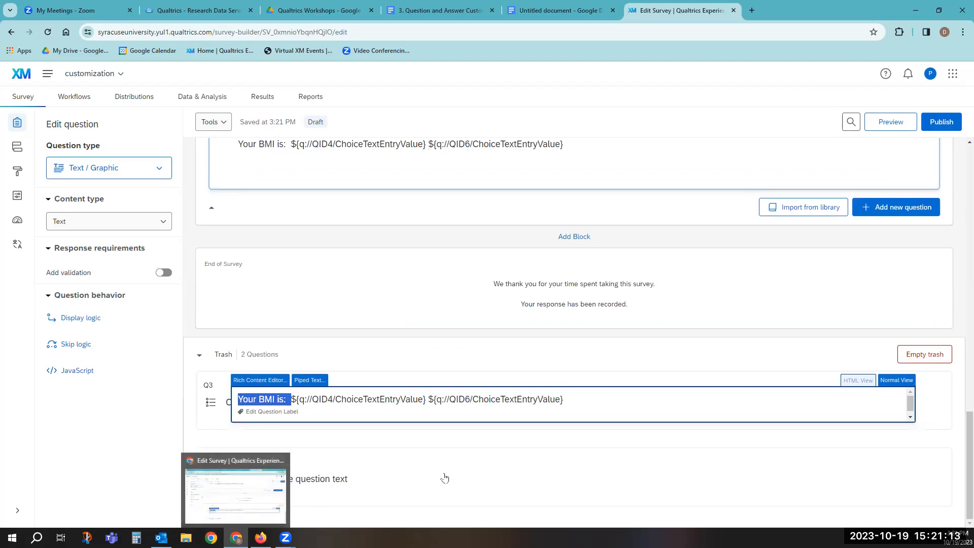
left_click(292, 399)
left_click_drag(293, 399, 570, 401)
key("ctrl+c")
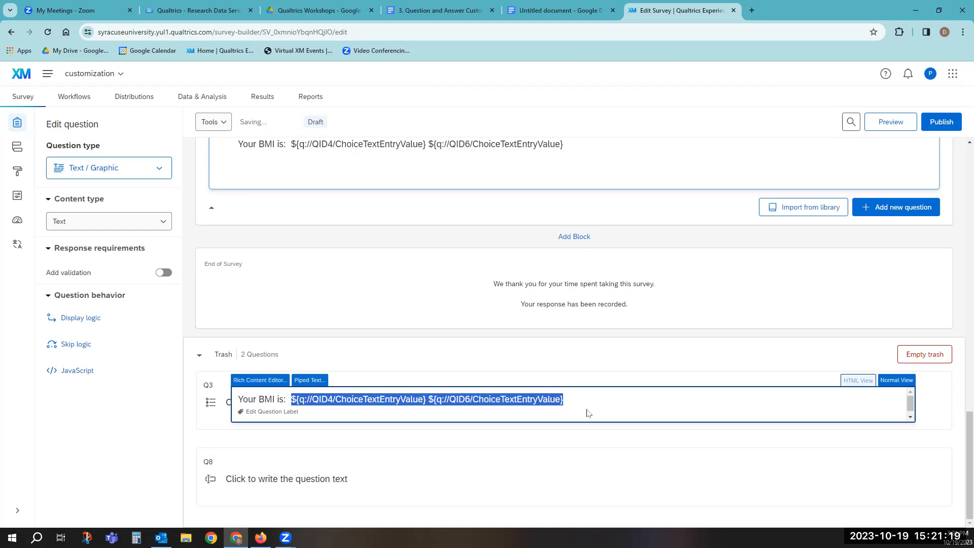
left_click(547, 12)
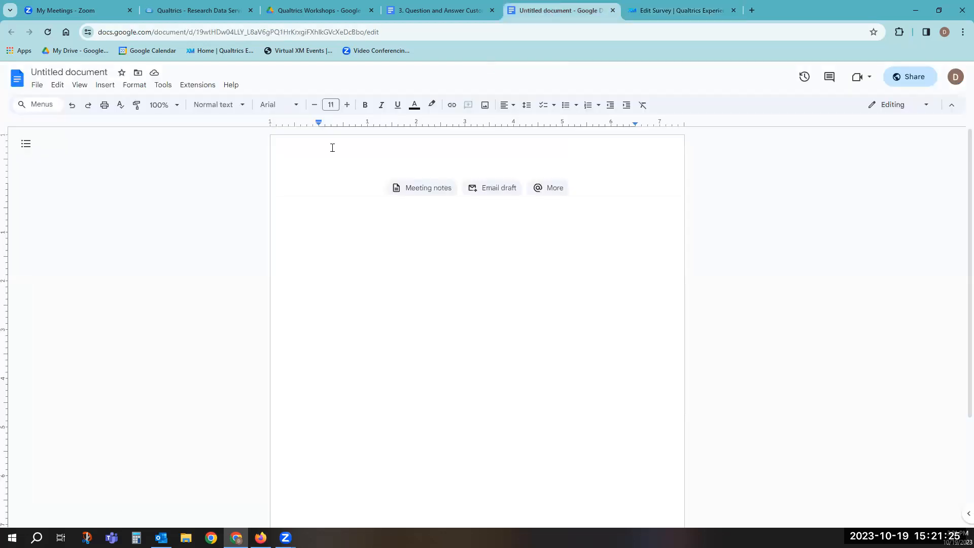
key("ctrl+v")
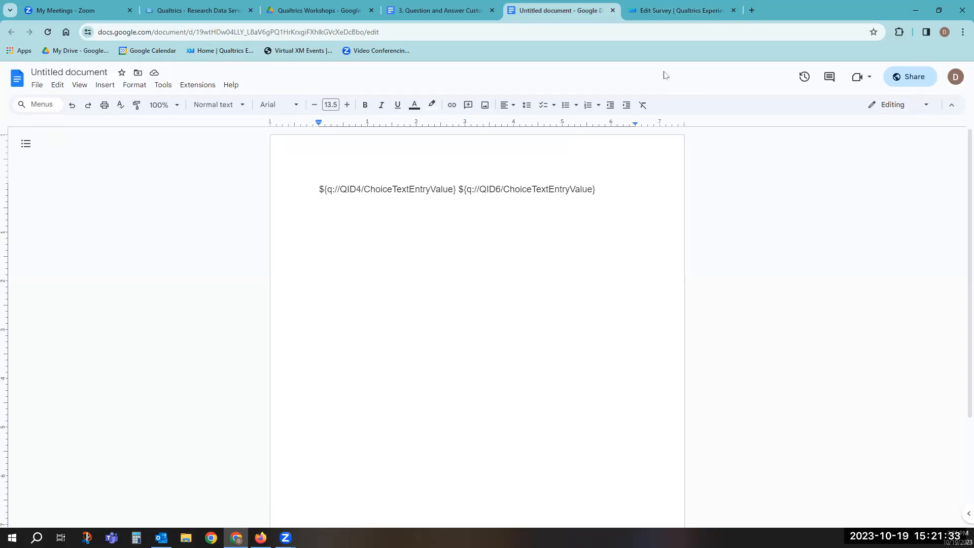
key("ctrl+Tab")
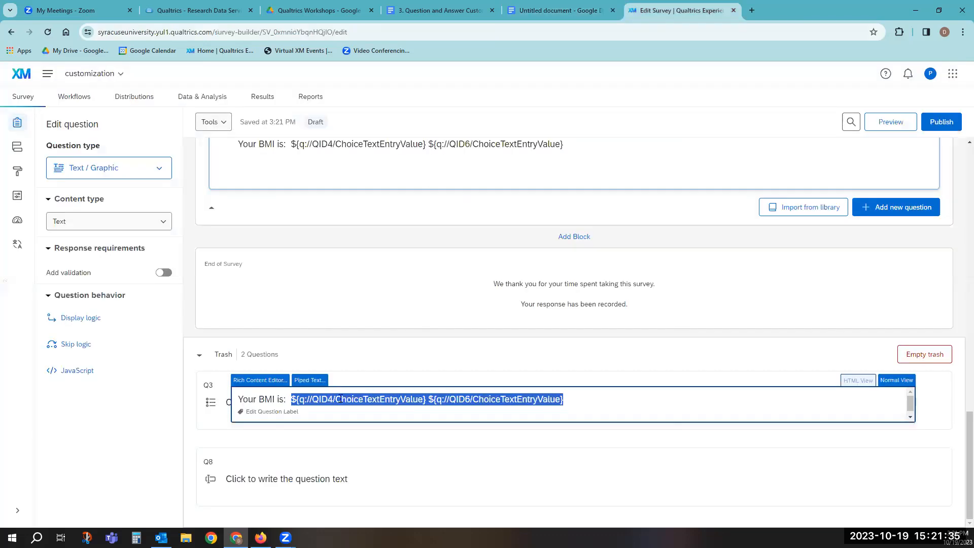
left_click(409, 406)
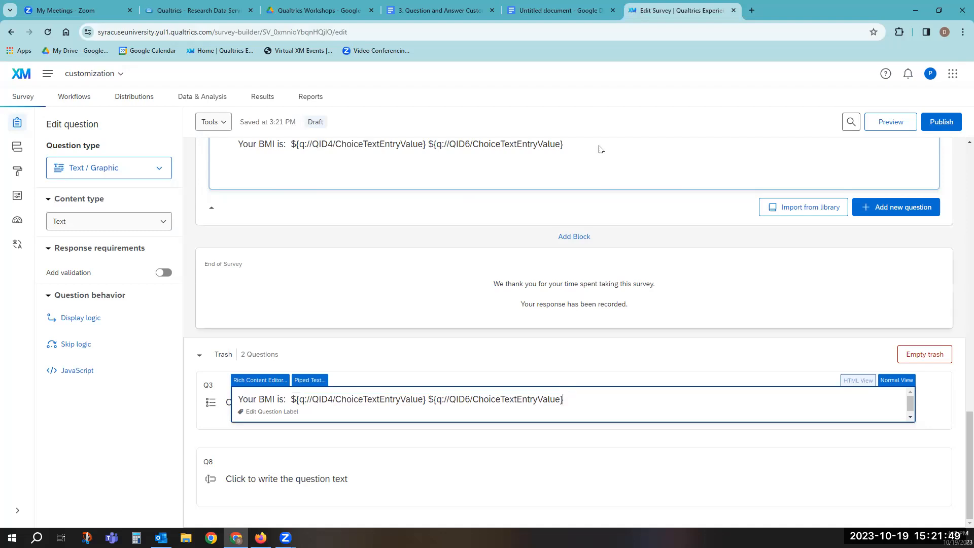
Switch to the untitled Google Docs document and duplicate the line with both piped text codes on a new line below
left_click(544, 9)
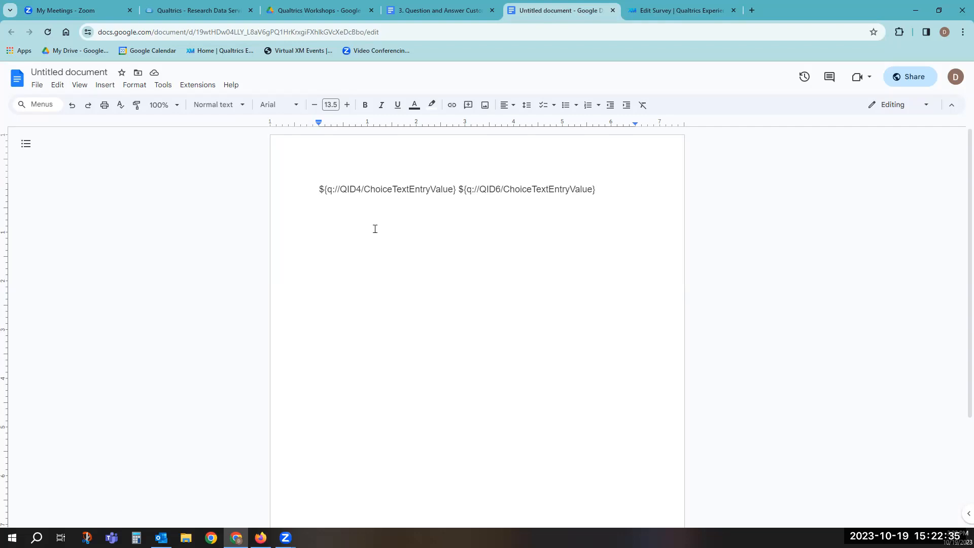
left_click_drag(318, 189, 623, 189)
key("ctrl+c")
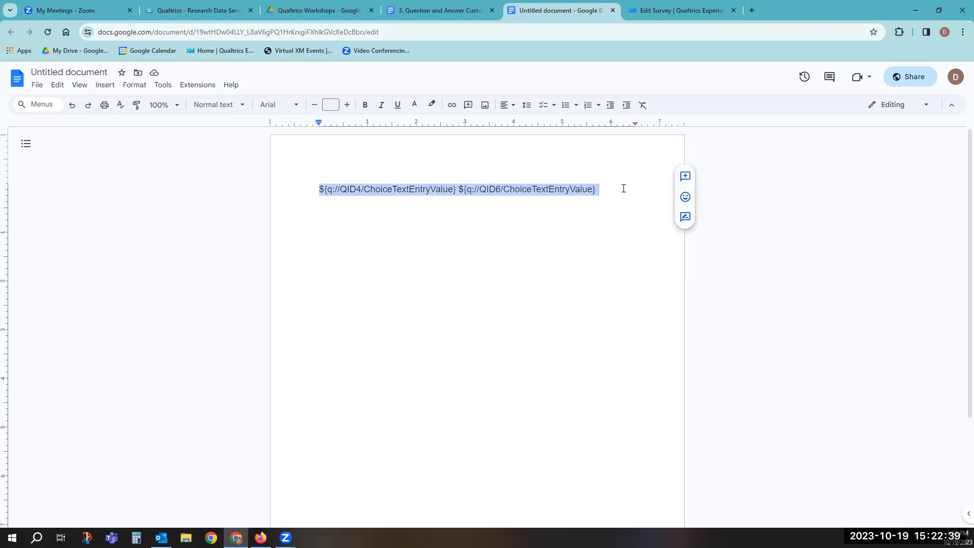
left_click(610, 209)
key("Return")
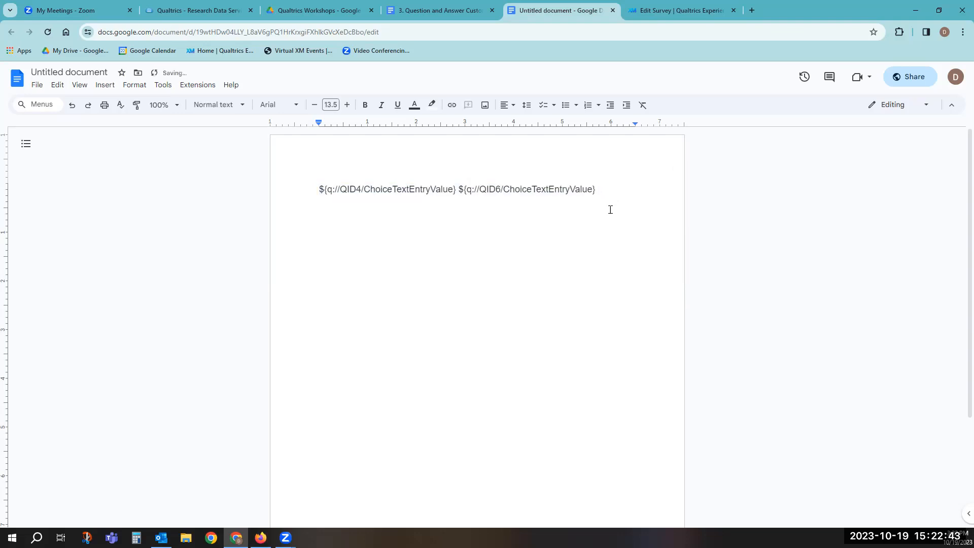
key("ctrl+v")
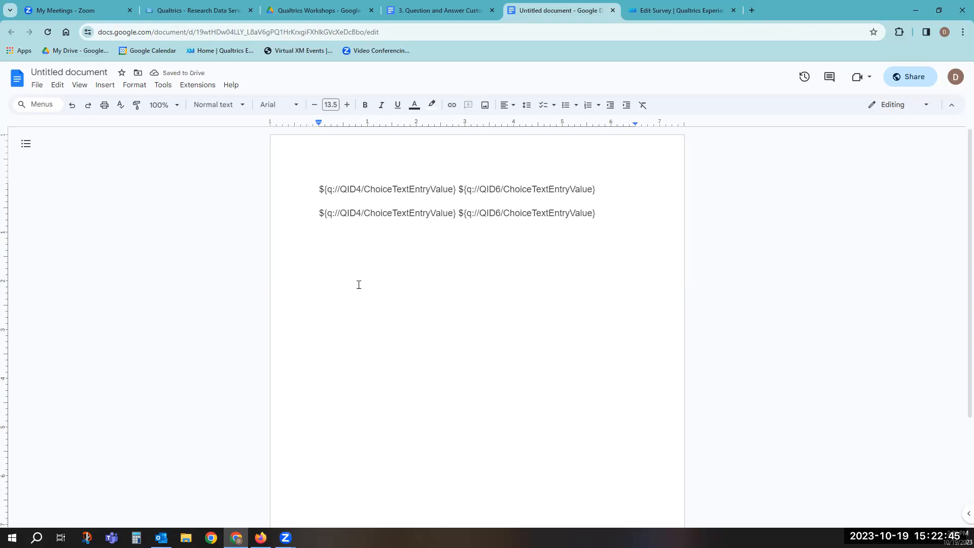
Edit the second line into the math expression $e{q://QID4/ChoiceTextEntryValue + q://QID6/ChoiceTextEntryValue}
left_click(325, 214)
type("e")
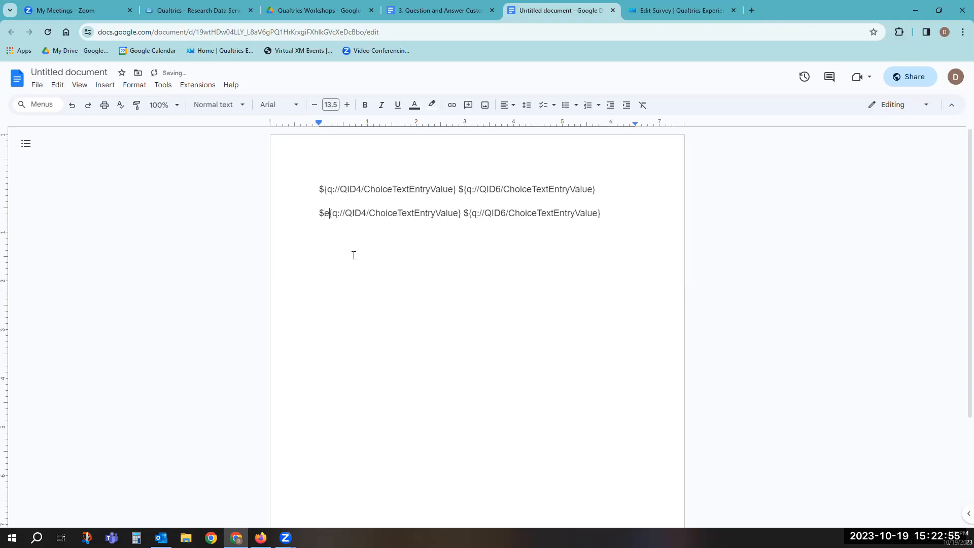
left_click(461, 215)
key("BackSpace")
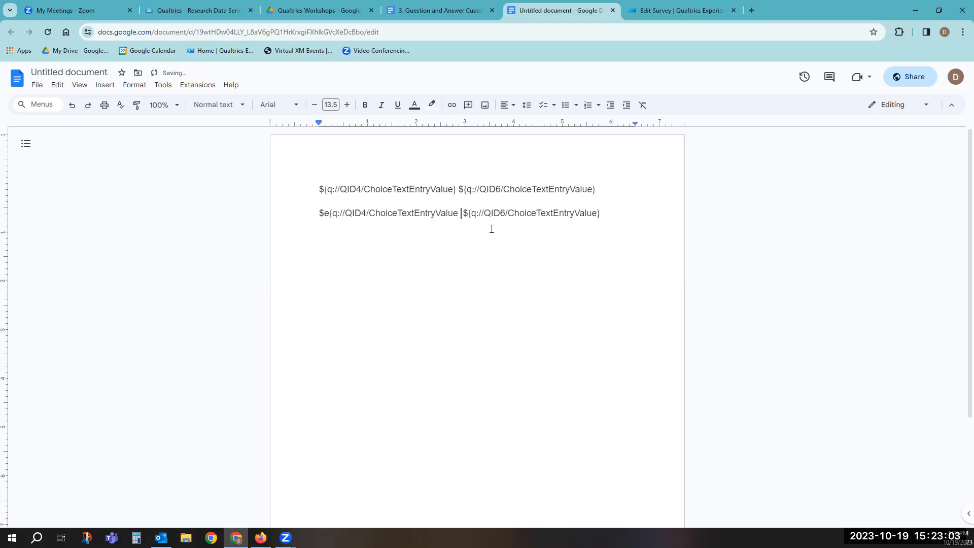
type("+")
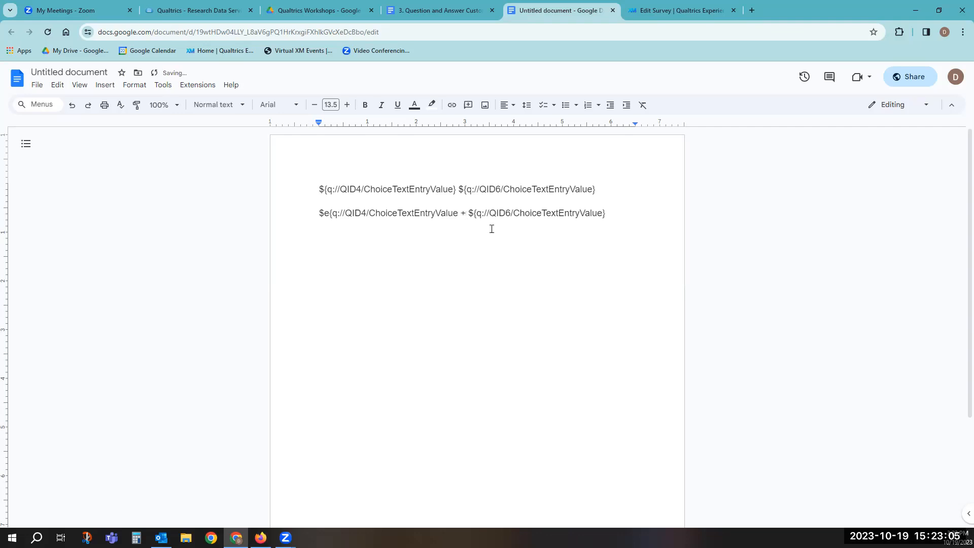
key("Delete")
key("Delete")
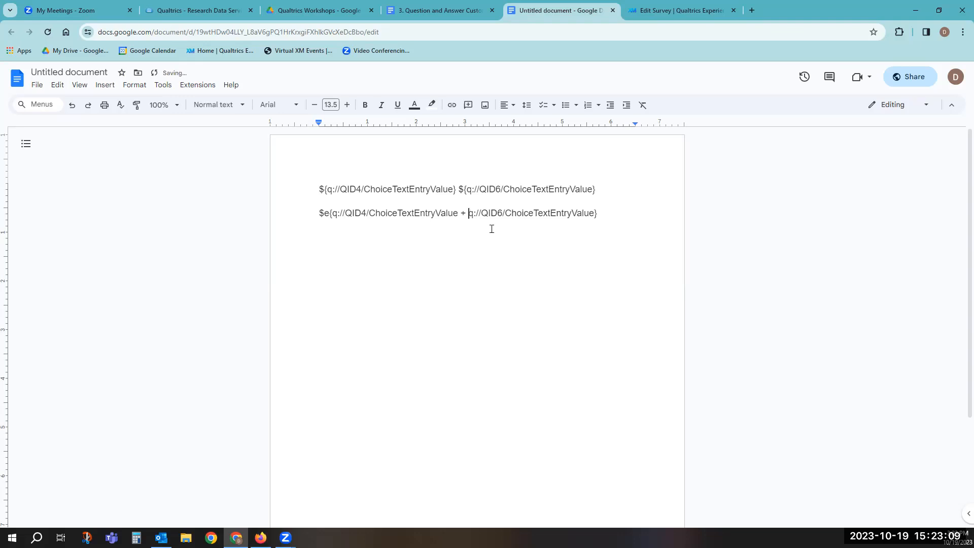
left_click(601, 267)
left_click_drag(458, 212, 468, 213)
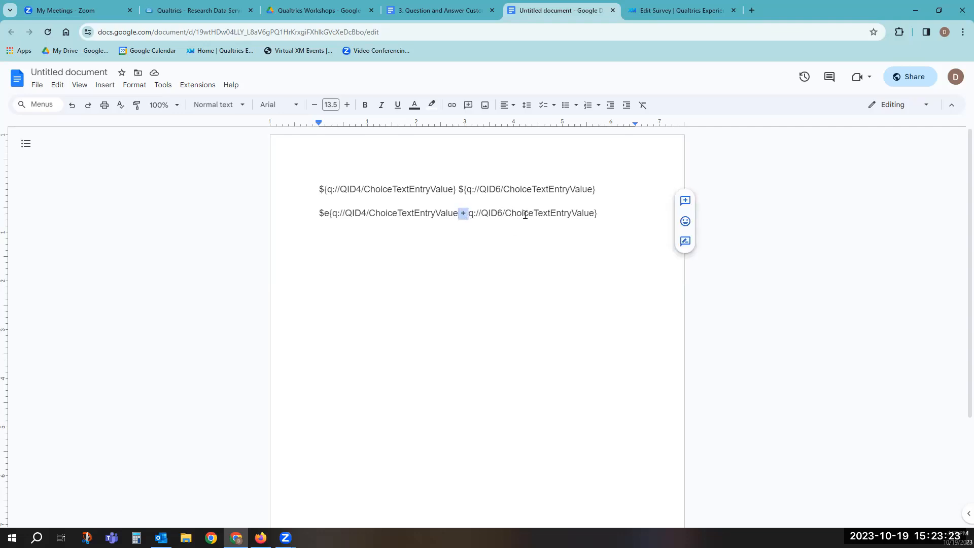
left_click(465, 213)
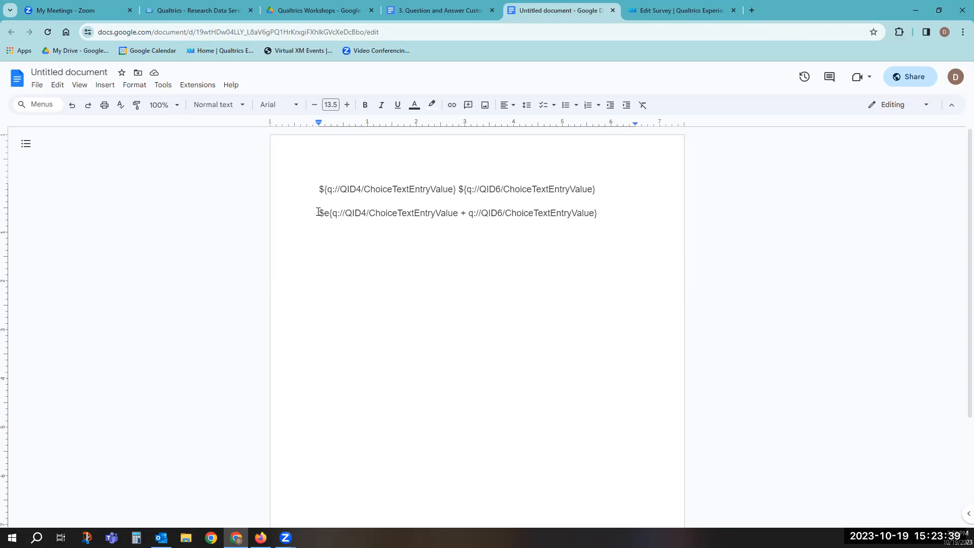
Copy the $e{...} expression from Google Docs and replace the two piped codes after "Your BMI is:" in Qualtrics Q5 with it
left_click_drag(318, 212, 602, 213)
key("ctrl+c")
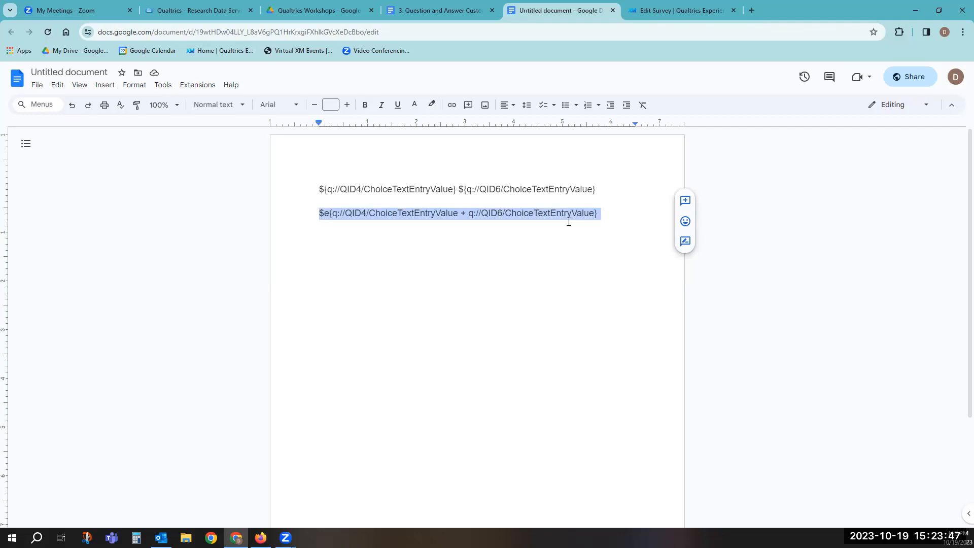
left_click(658, 11)
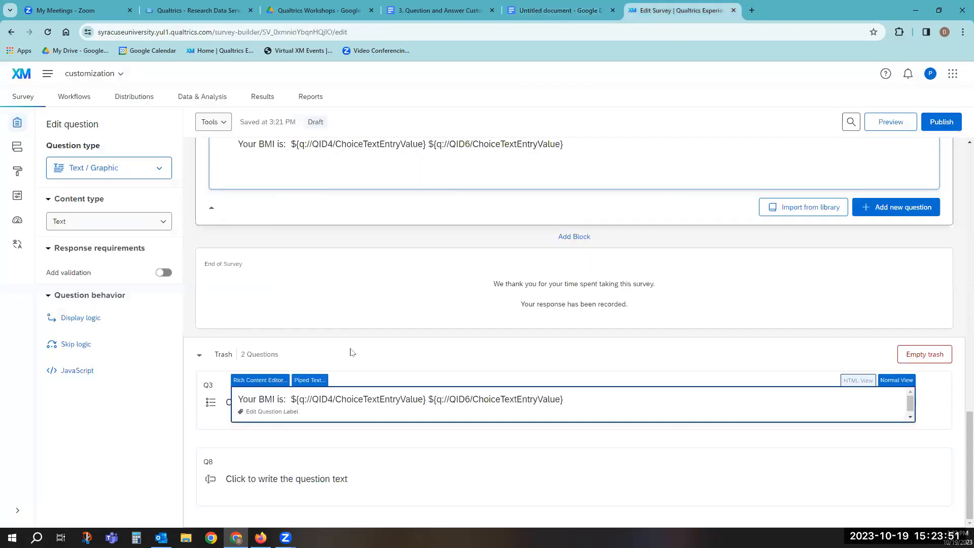
left_click_drag(292, 400, 571, 398)
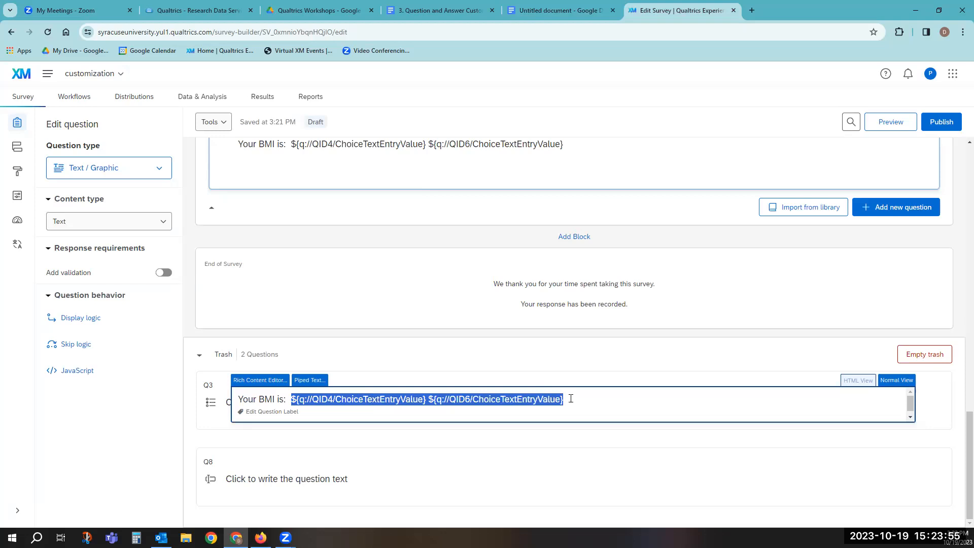
key("ctrl+v")
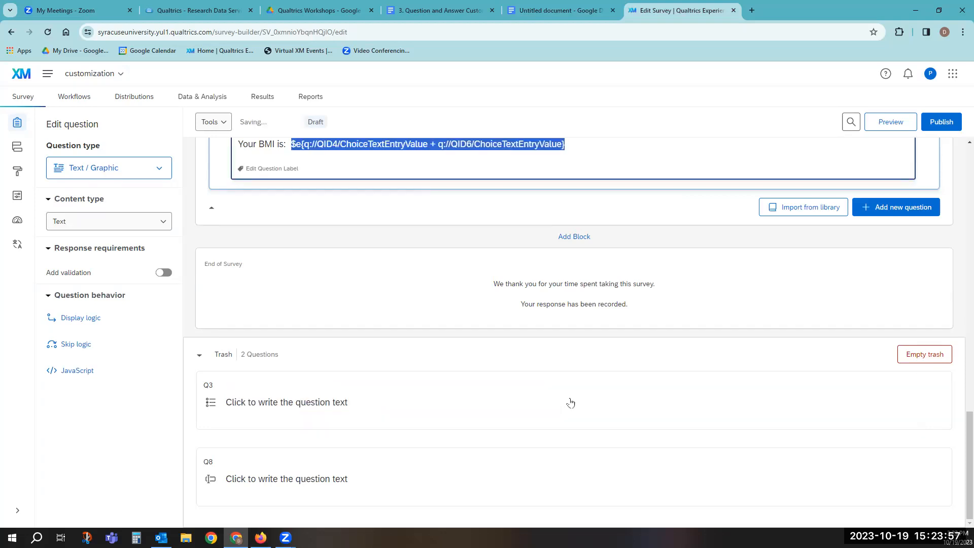
left_click(450, 205)
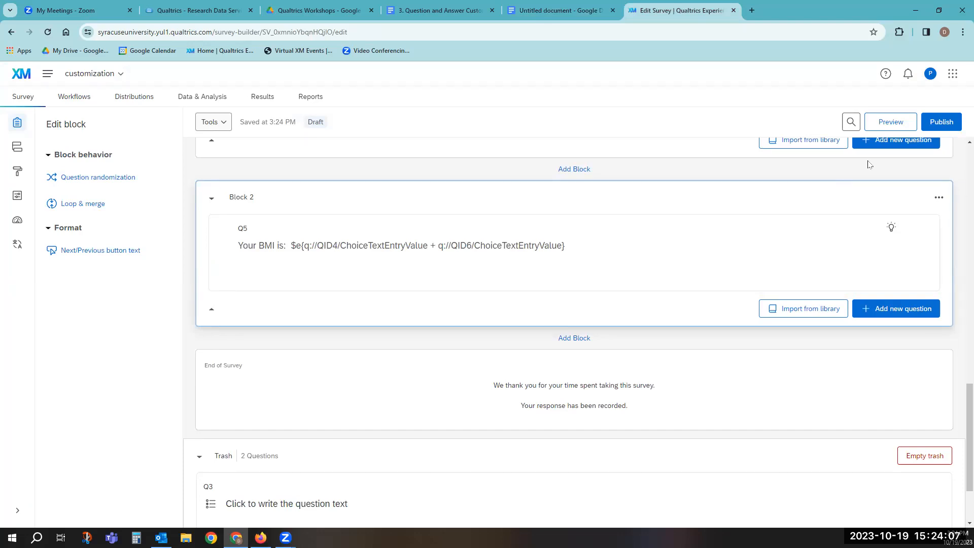
Preview the survey and advance past both ice cream pages, without answering, to the height and weight questions
left_click(885, 124)
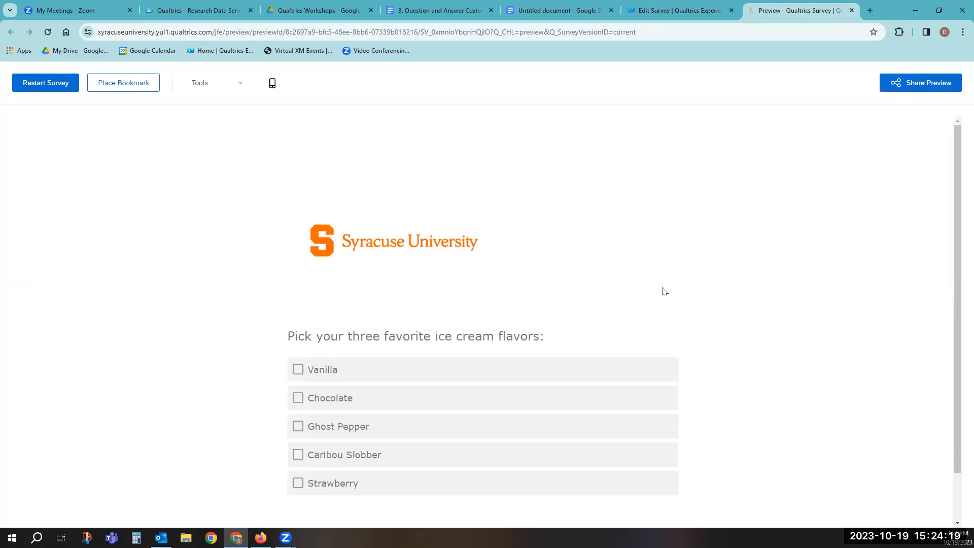
scroll(747, 306, "down", 1)
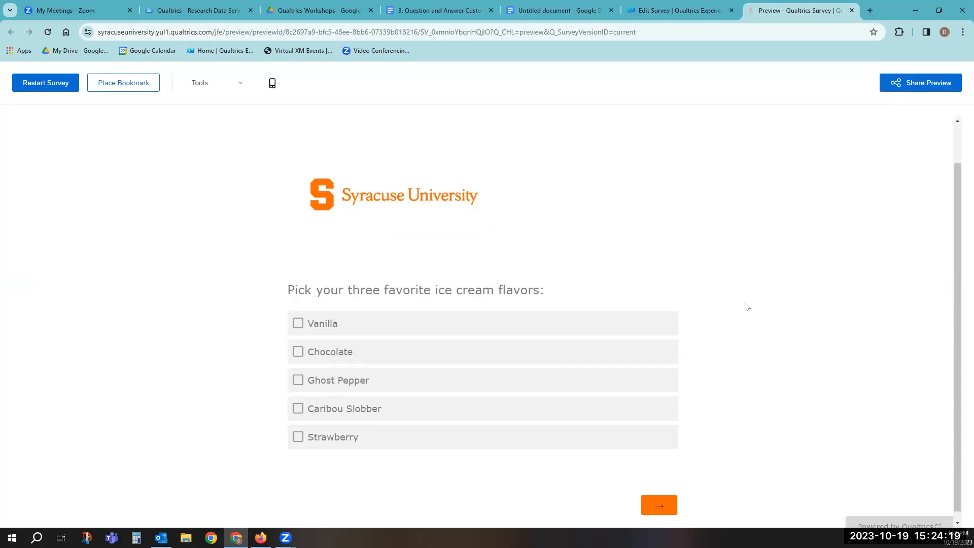
left_click(657, 495)
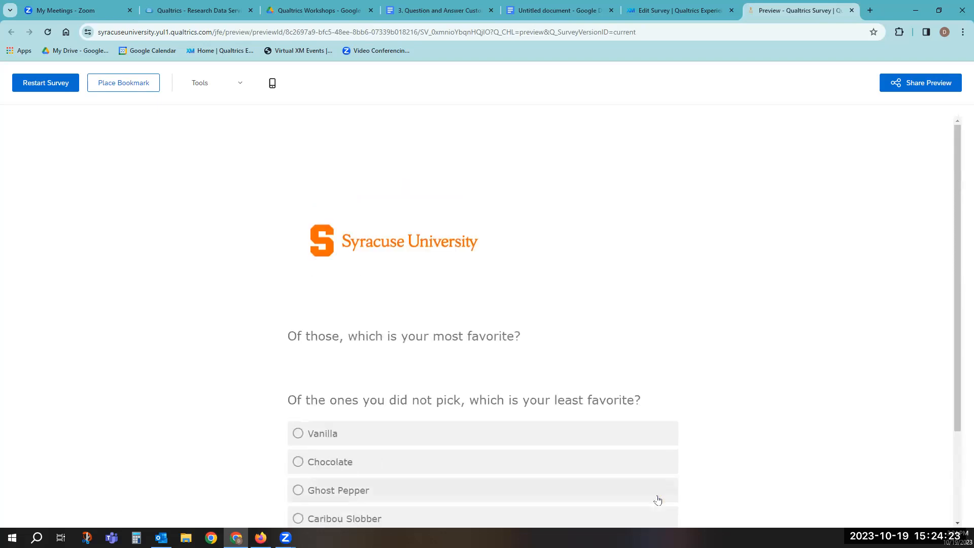
left_click(661, 497)
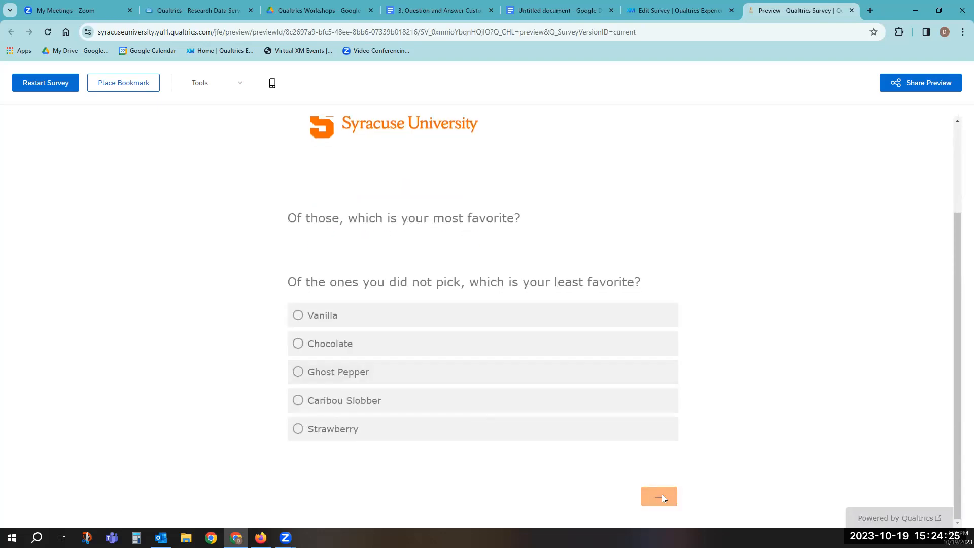
scroll(661, 495, "down", 1)
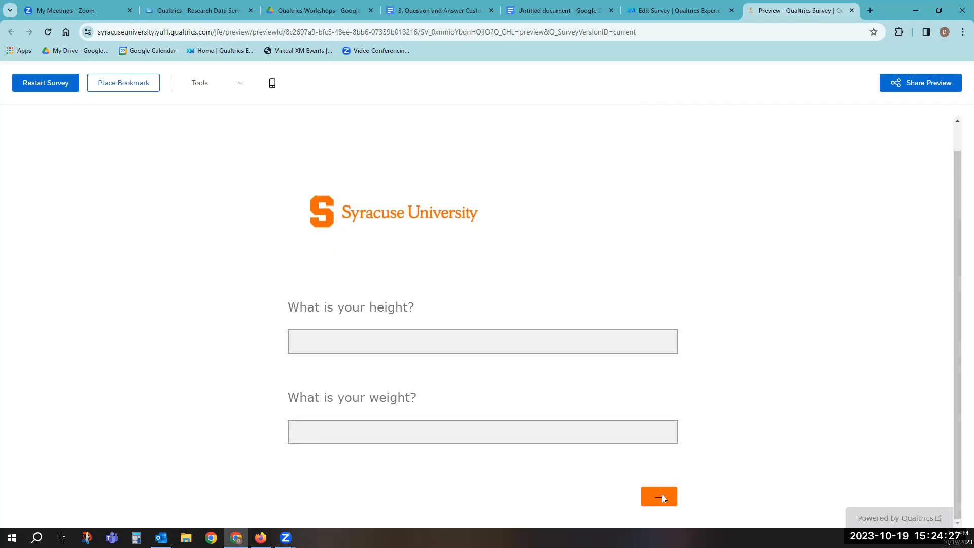
Answer 100 for height and 250 for weight, advance to the BMI page to check the result, and close the preview
left_click(562, 342)
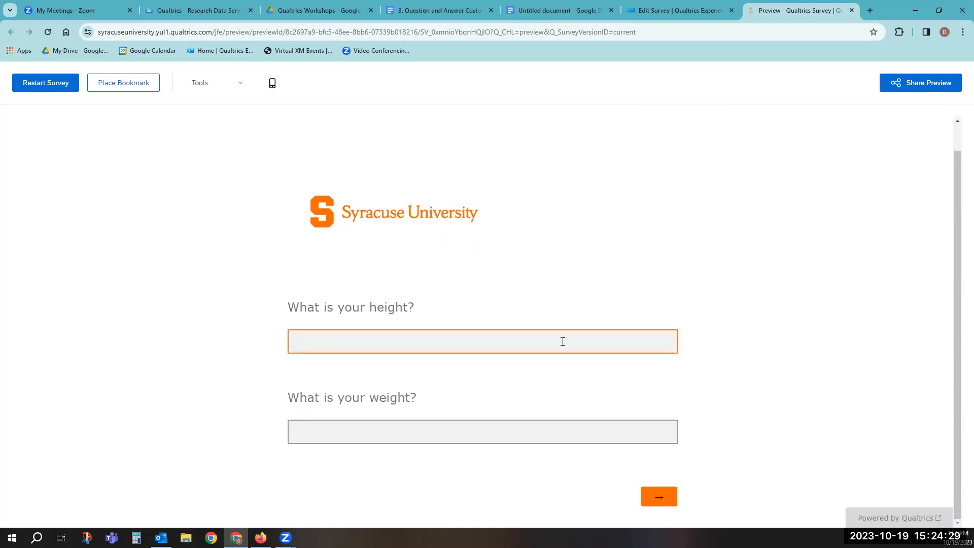
type("100")
left_click(526, 428)
type("250")
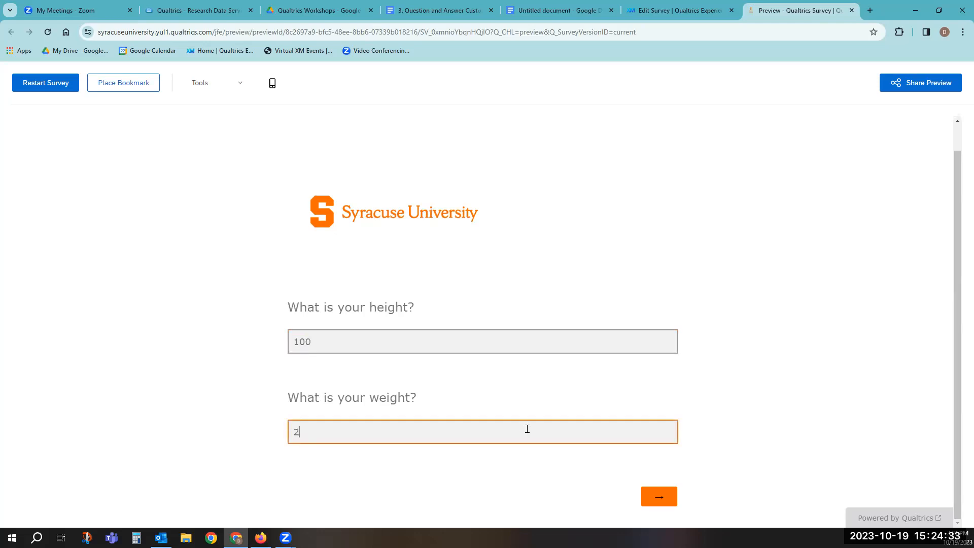
left_click(658, 498)
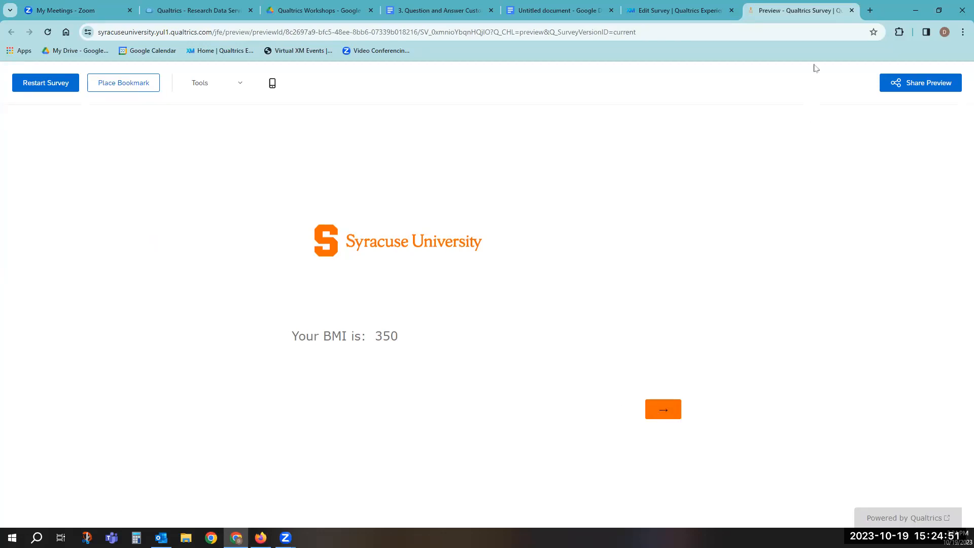
left_click(851, 10)
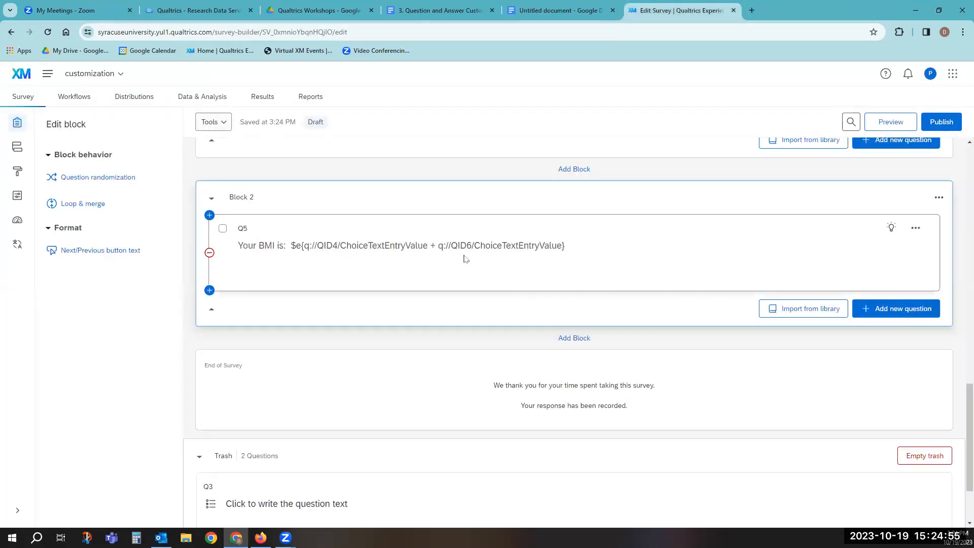
Delete the closing brace at the end of the math expression in Q5
left_click(570, 243)
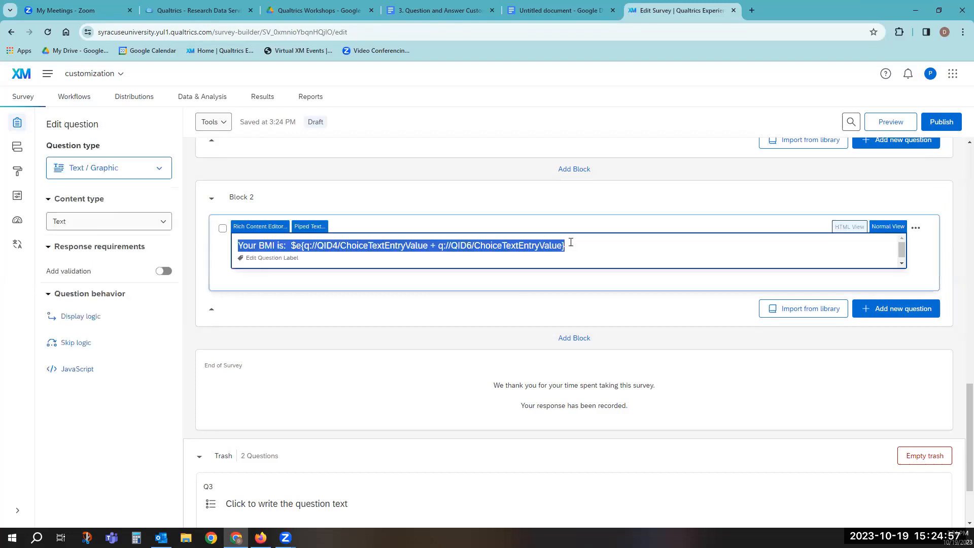
left_click(570, 243)
key("BackSpace")
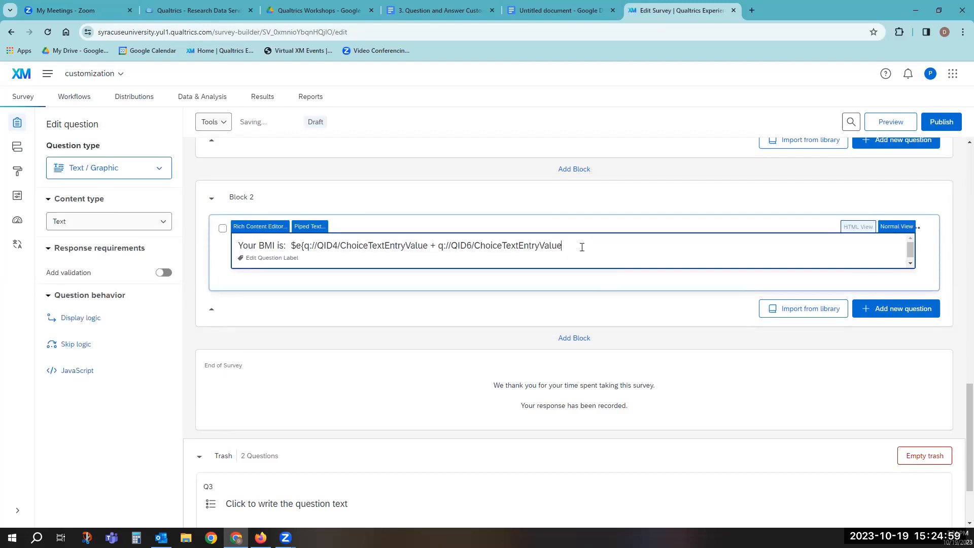
left_click(603, 306)
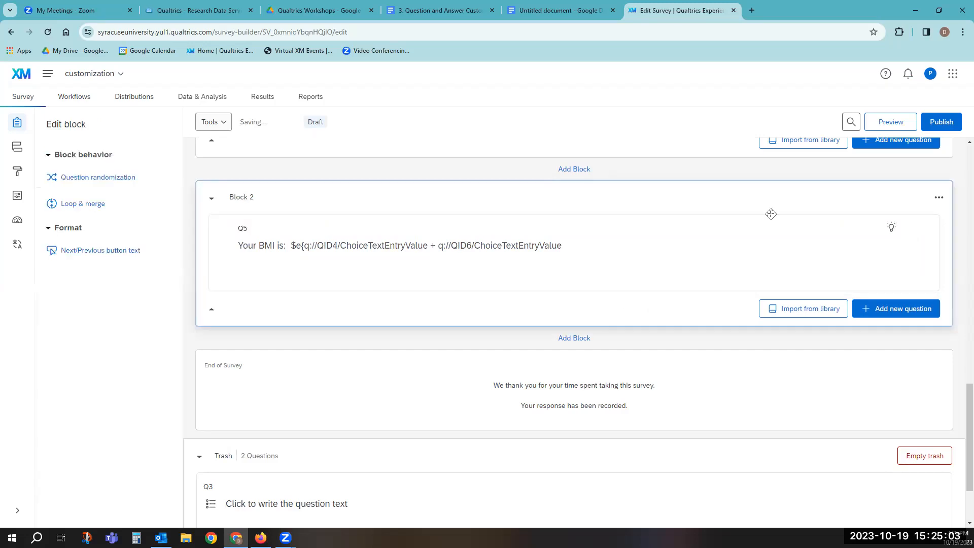
Preview the survey, skip through the ice cream pages, and place a bookmark on the height and weight page
left_click(885, 124)
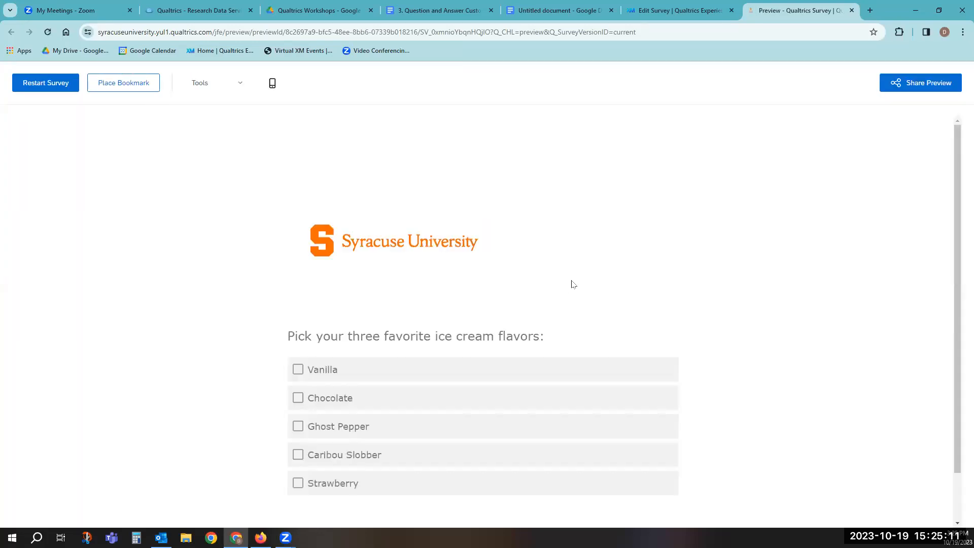
scroll(571, 284, "down", 1)
scroll(573, 287, "down", 1)
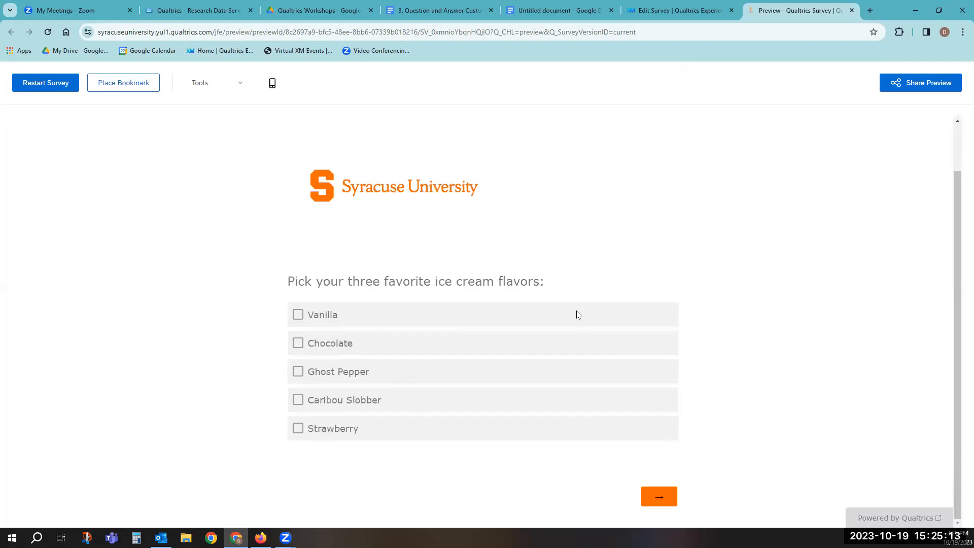
left_click(661, 494)
scroll(666, 503, "down", 2)
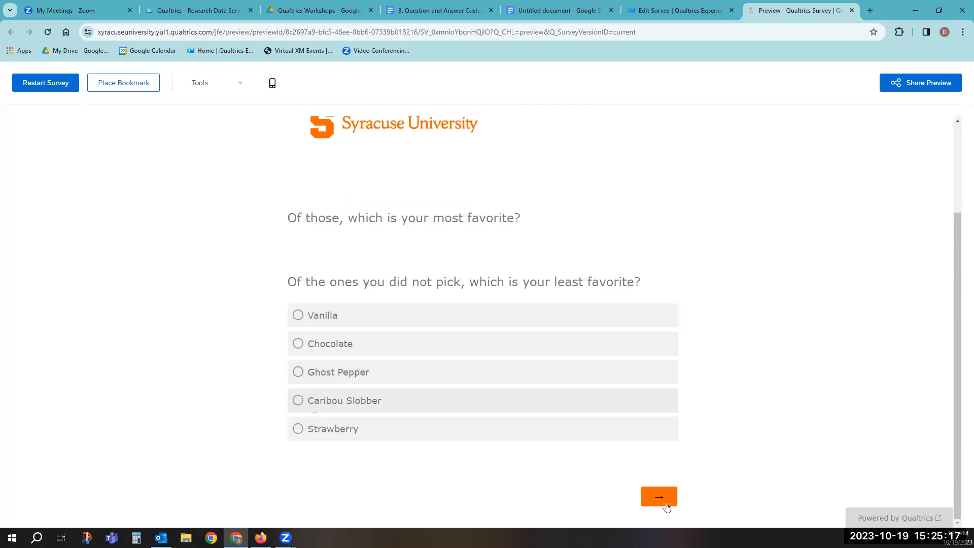
left_click(666, 504)
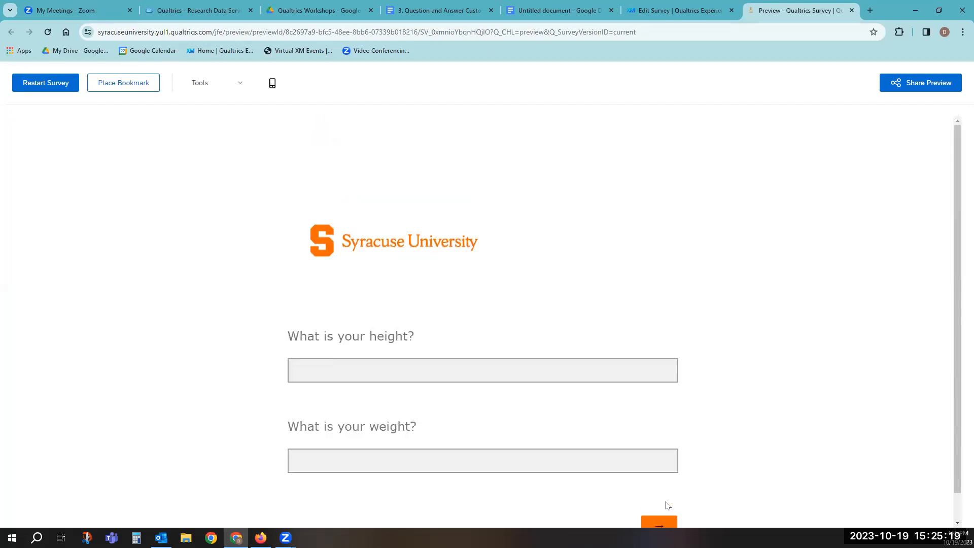
left_click(135, 87)
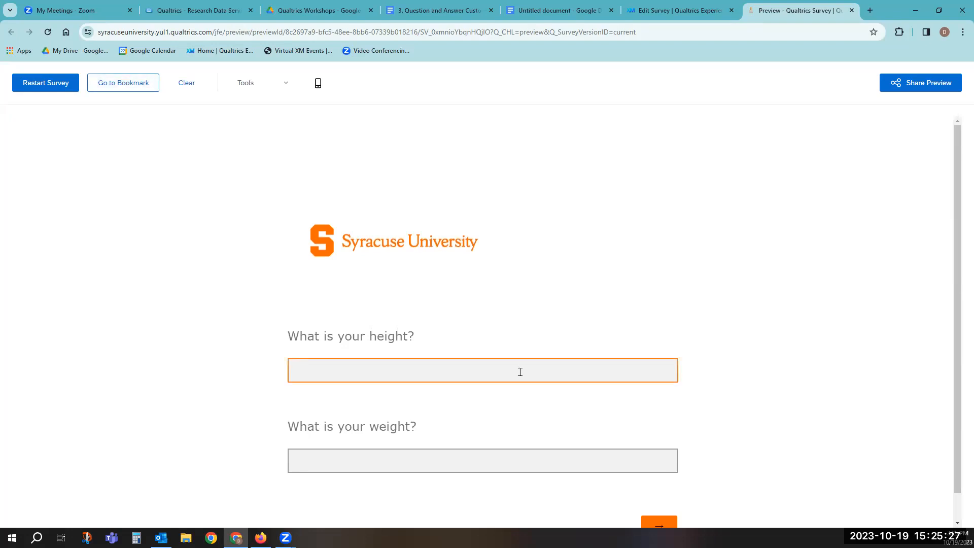
Answer 50 for height and 75 for weight, advance to check the BMI text, and close the preview
type("50")
left_click(515, 464)
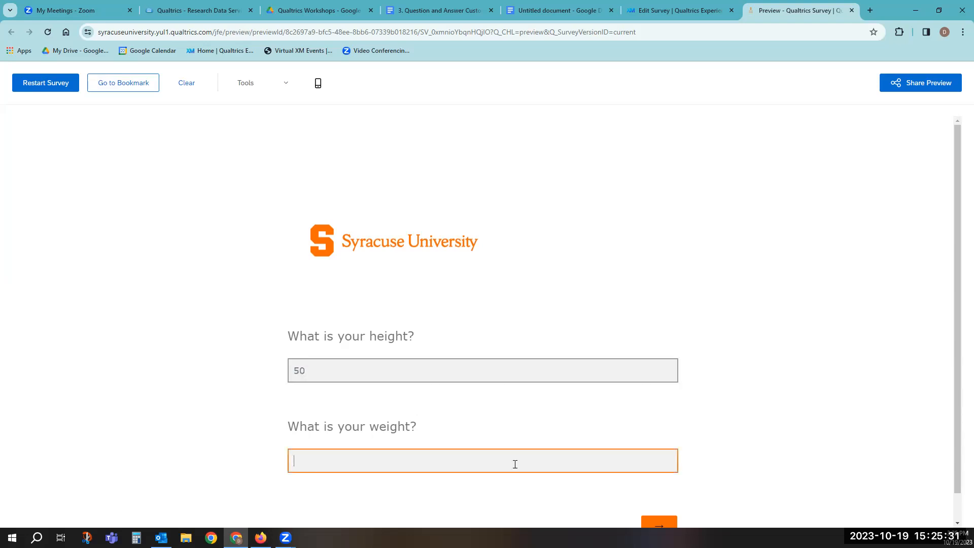
type("75")
scroll(673, 482, "down", 1)
left_click(664, 497)
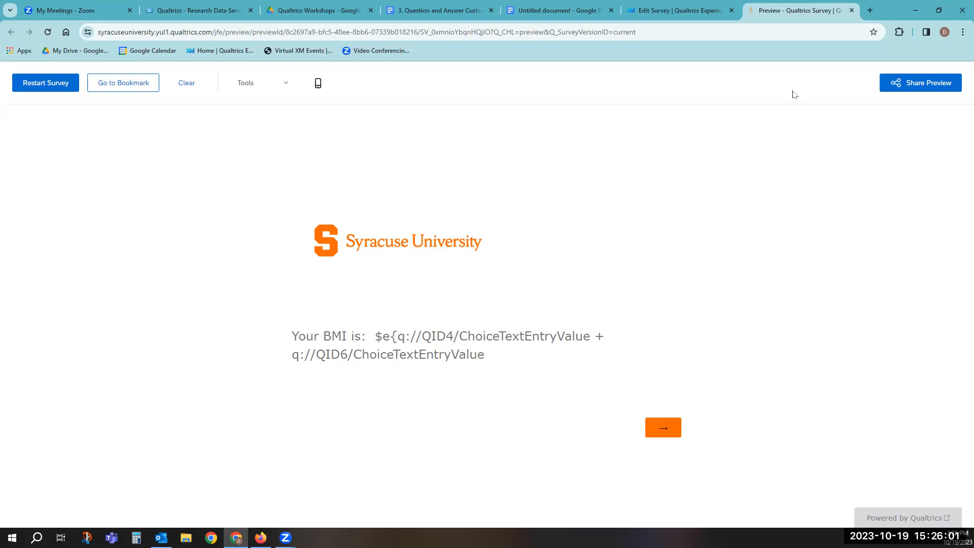
left_click(851, 10)
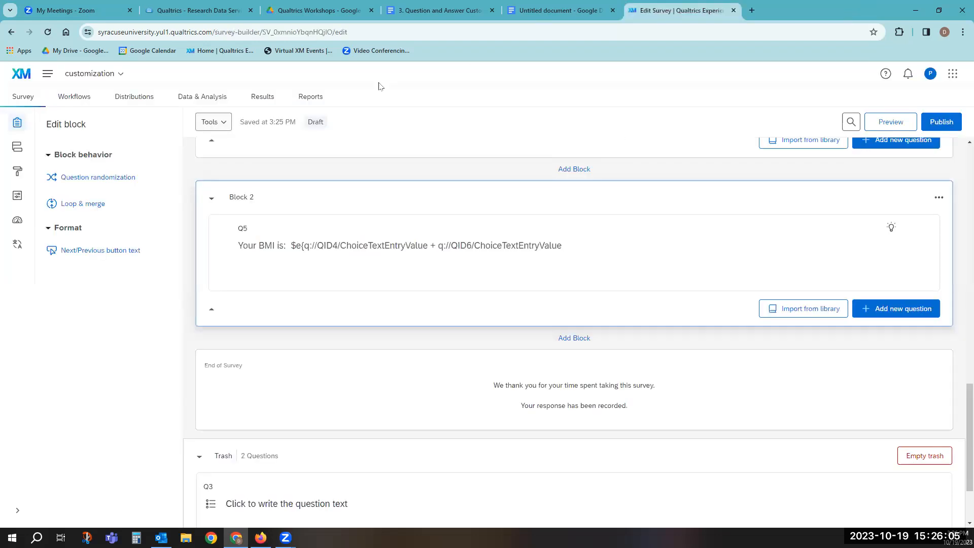
Restore the closing brace at the end of the math expression in Q5
left_click(572, 243)
left_click(567, 242)
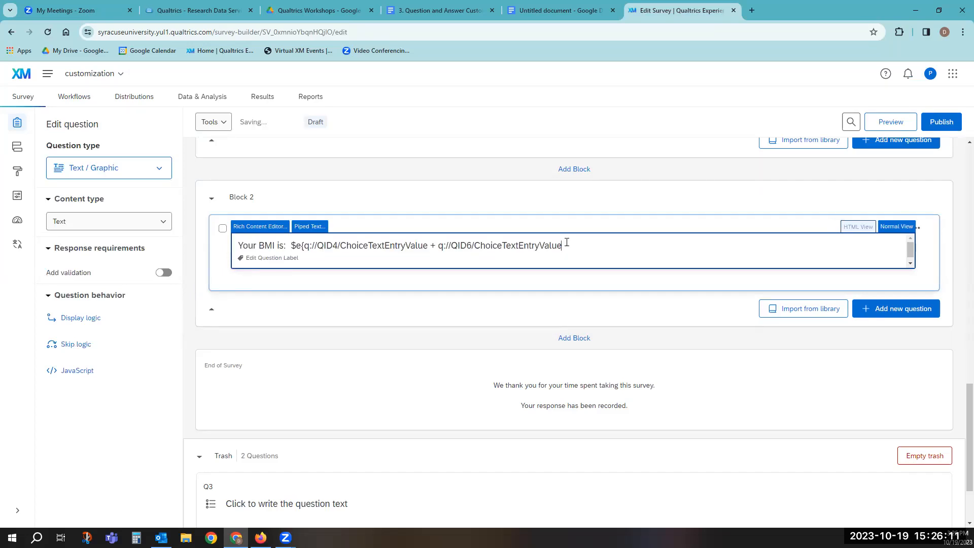
left_click(692, 198)
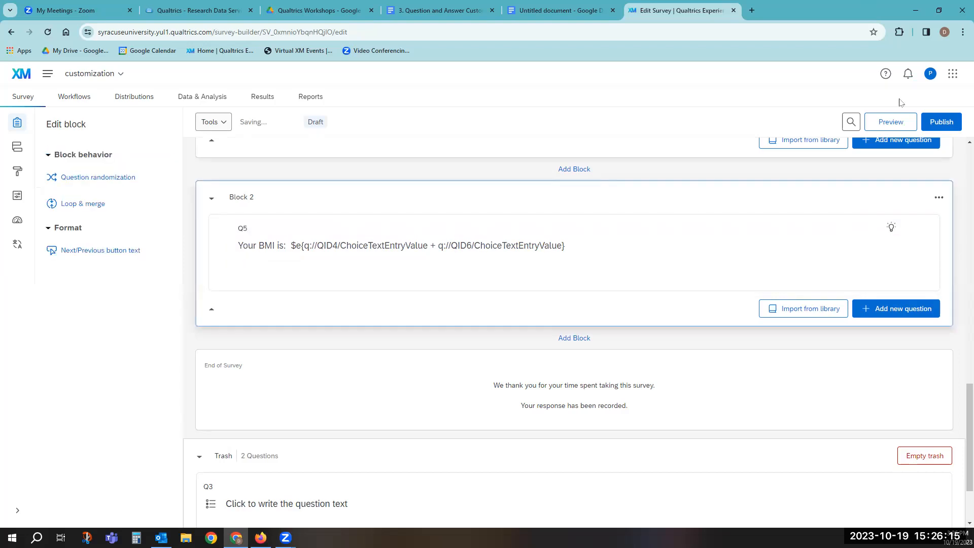
Preview the survey from the bookmark, submit height 200 and weight 300 to check the BMI text, and close the preview
left_click(897, 122)
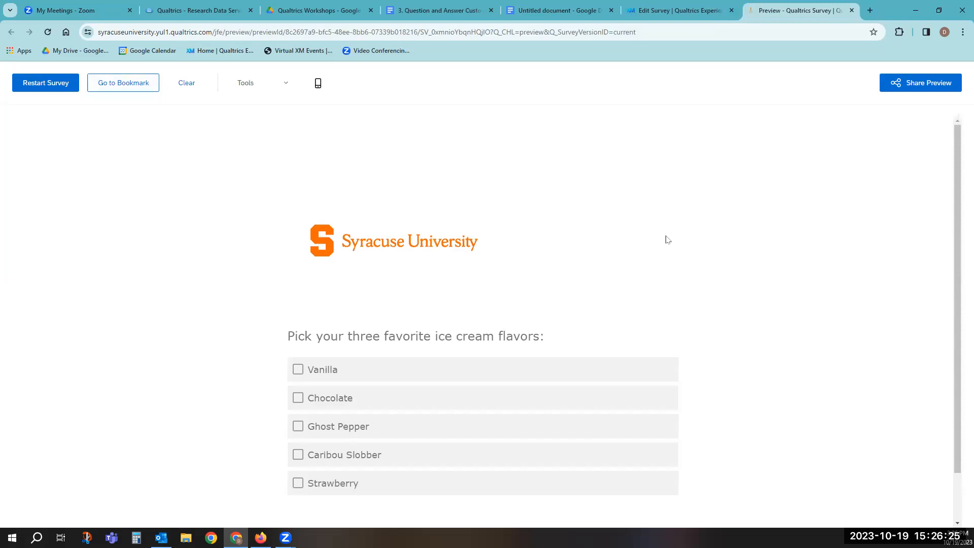
scroll(598, 336, "down", 1)
left_click(598, 336)
type("200")
left_click(571, 427)
type("300")
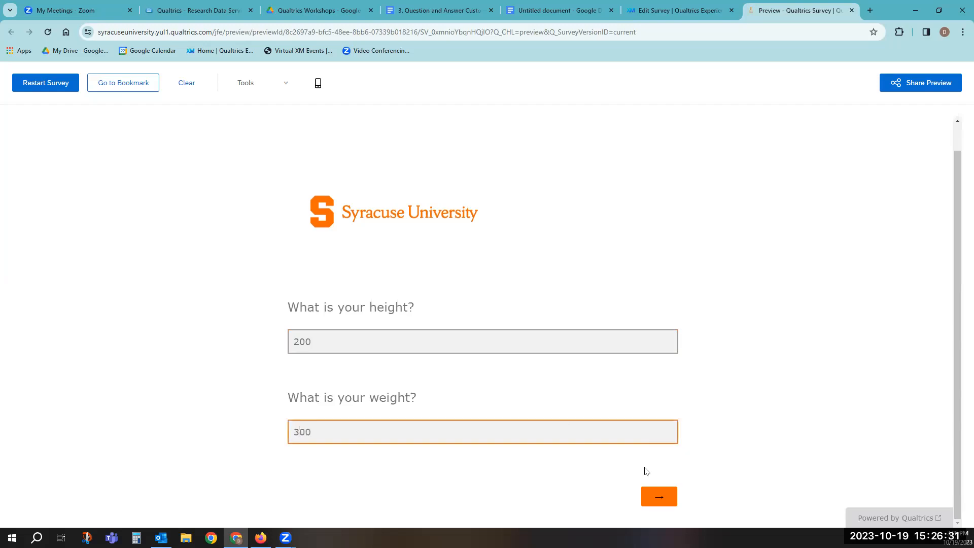
left_click(658, 497)
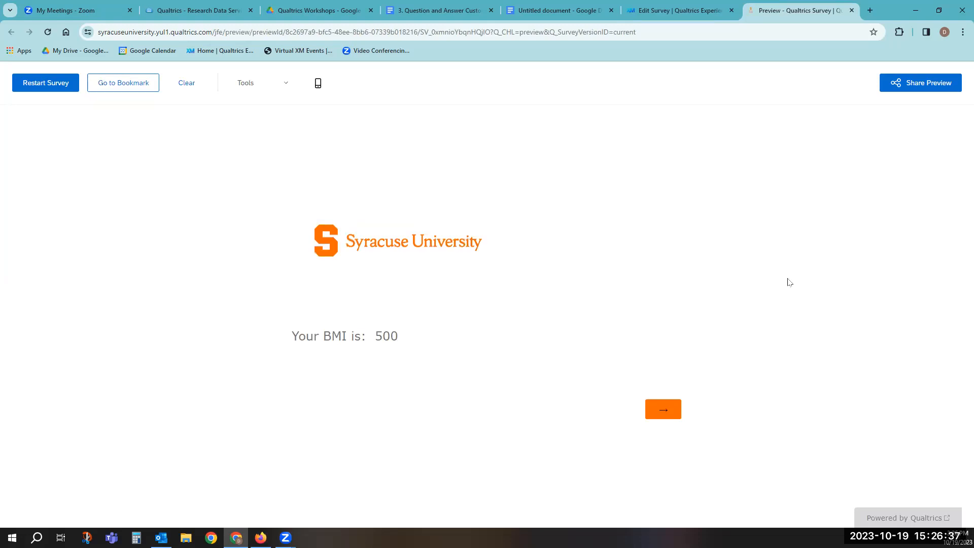
left_click(852, 10)
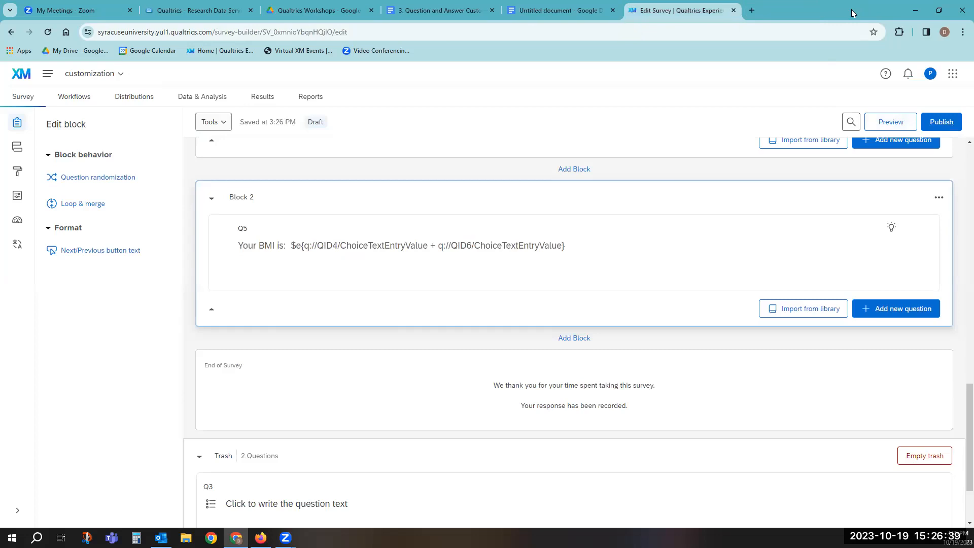
Switch to the untitled Google Docs document and edit the expression to $e{ (q://QID4/ChoiceTextEntryValue + q://QID6/ChoiceTextEntryValue) / 2}
left_click(554, 8)
left_click(423, 227)
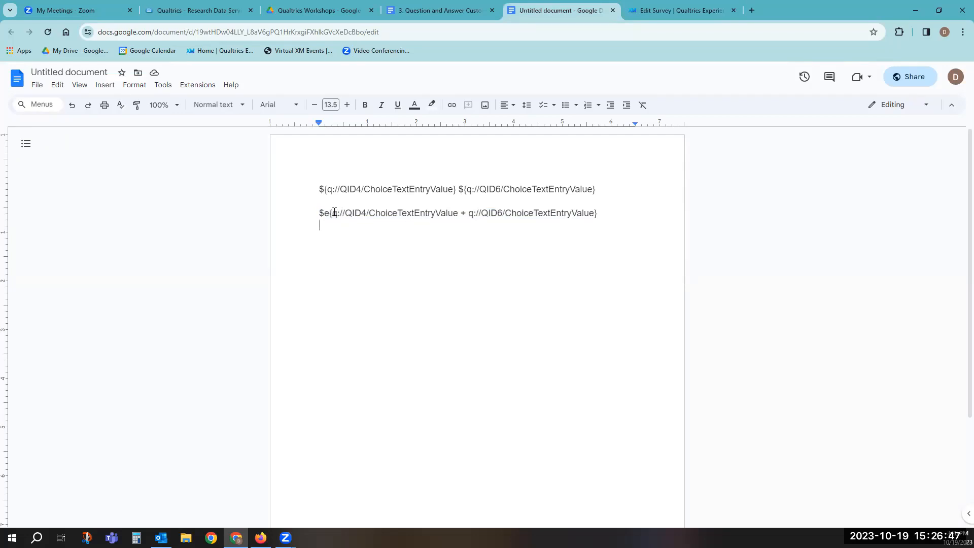
left_click(393, 219)
type("(")
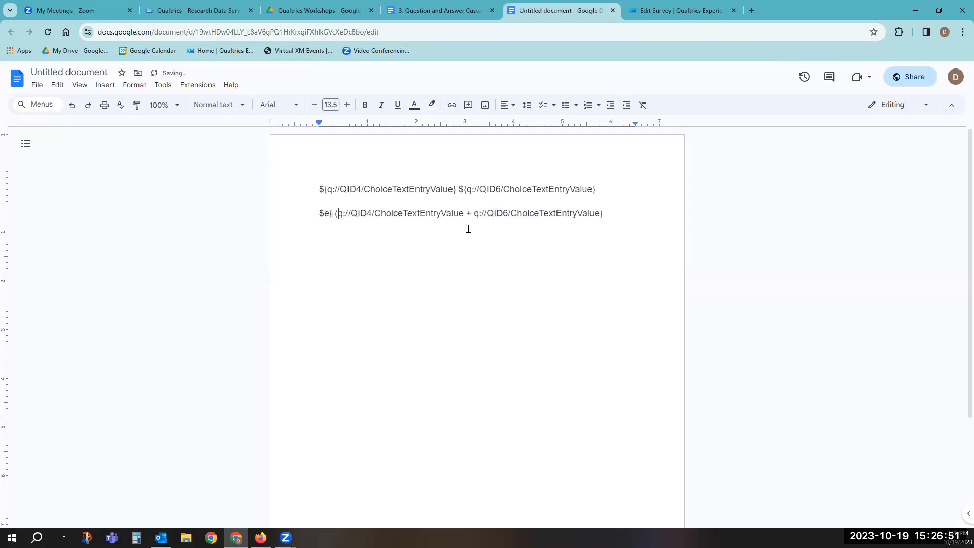
left_click(600, 213)
type(") / 2")
Copy the edited $e{...} expression from Google Docs and paste it over the expression after "Your BMI is:" in Qualtrics Q5
left_click_drag(320, 213, 623, 215)
key("ctrl+c")
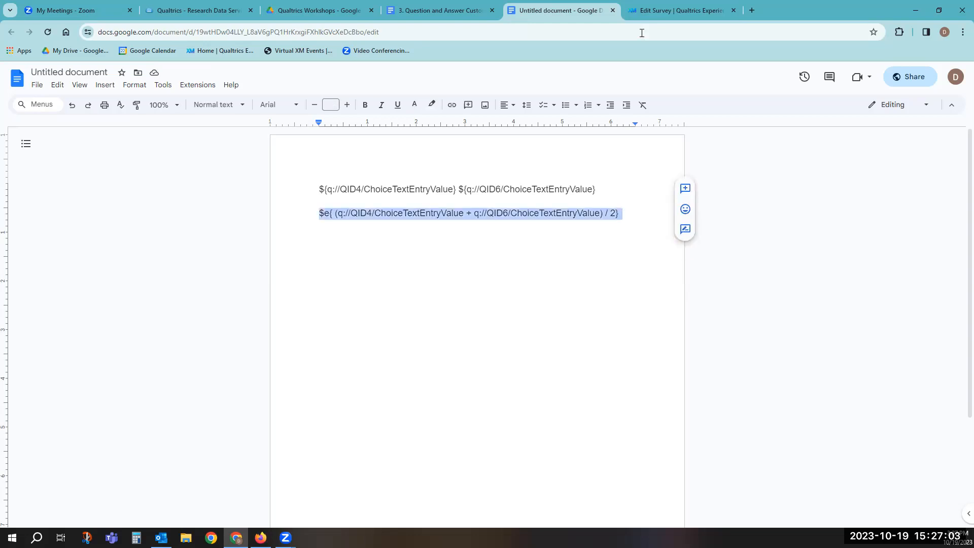
left_click(680, 11)
triple_click(344, 248)
left_click_drag(292, 246, 613, 252)
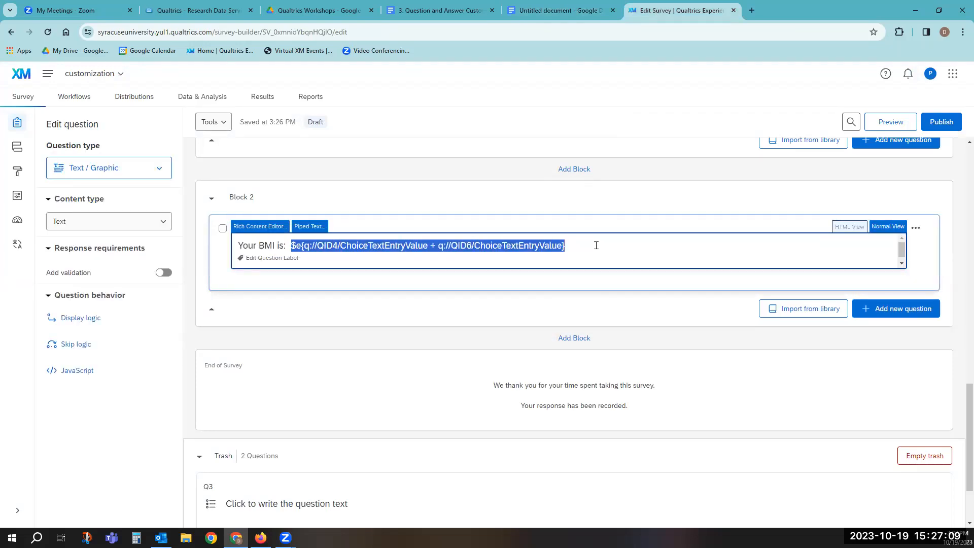
key("ctrl+v")
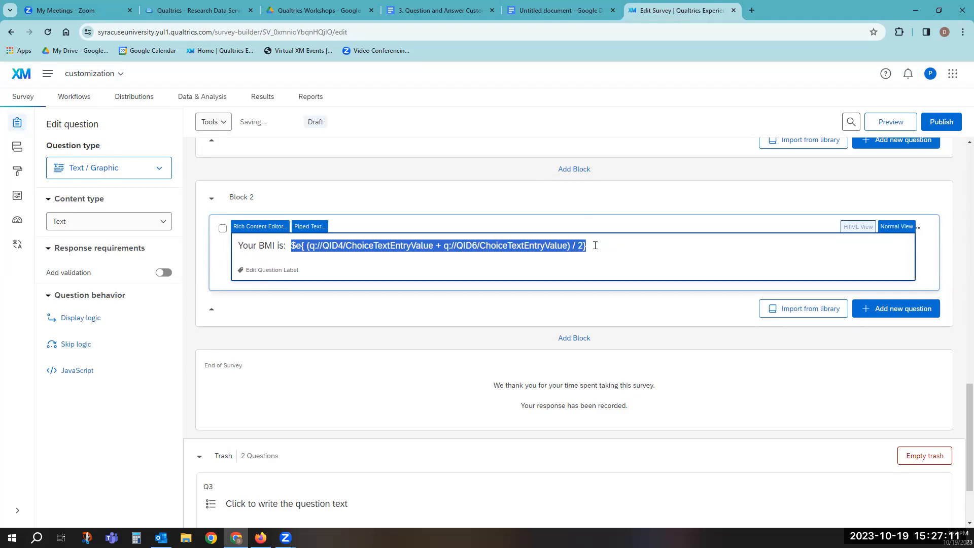
left_click(575, 198)
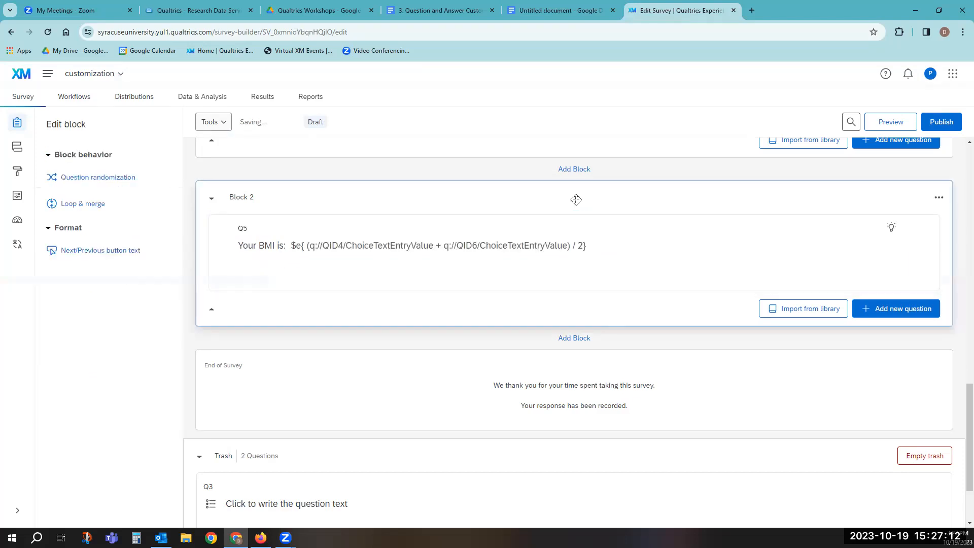
Preview the survey from the bookmark and submit height 40 and weight 50 to check the BMI text
left_click(891, 121)
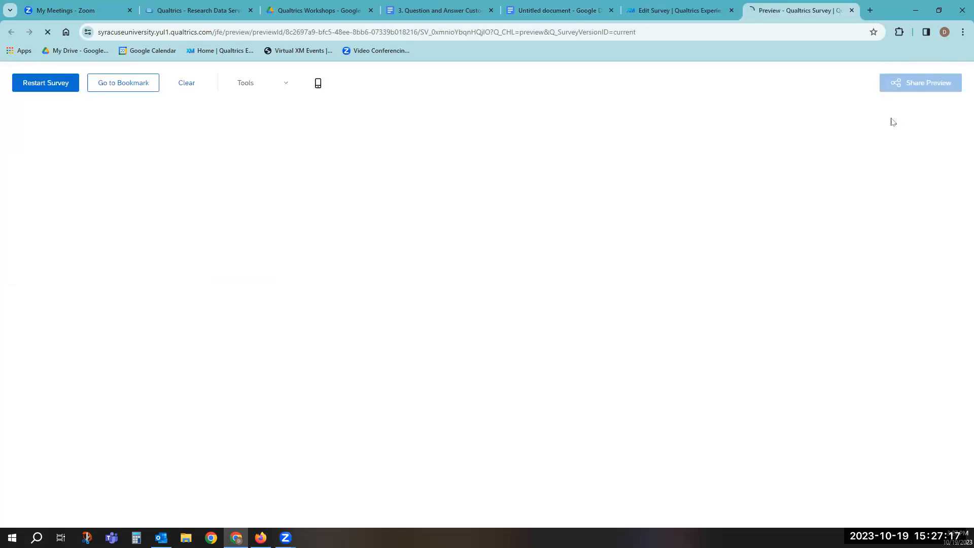
left_click(131, 91)
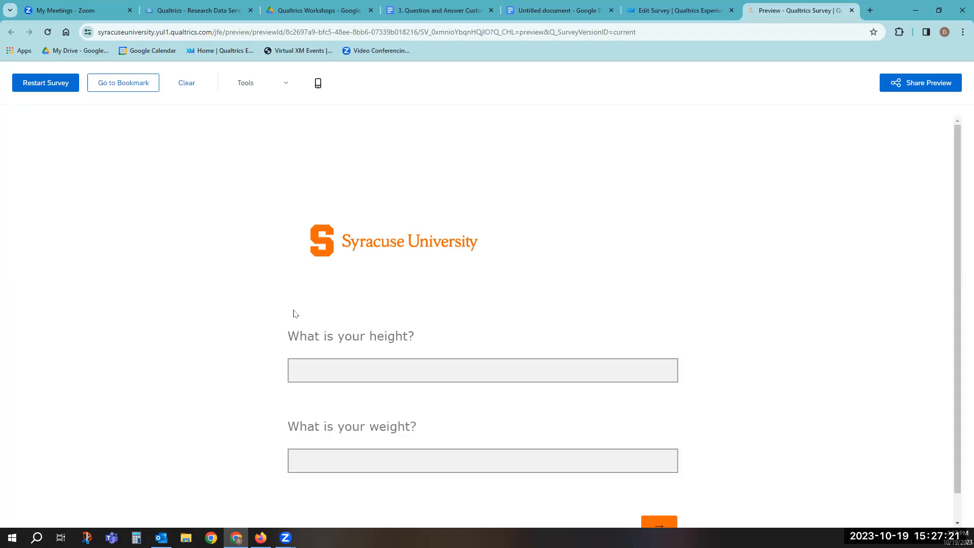
left_click(364, 368)
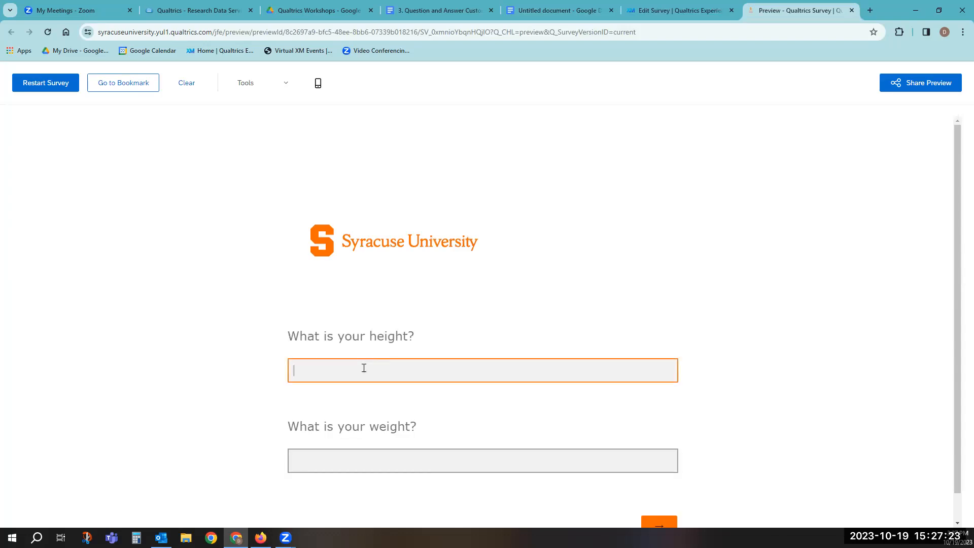
type("40")
left_click(417, 459)
type("50")
left_click(652, 525)
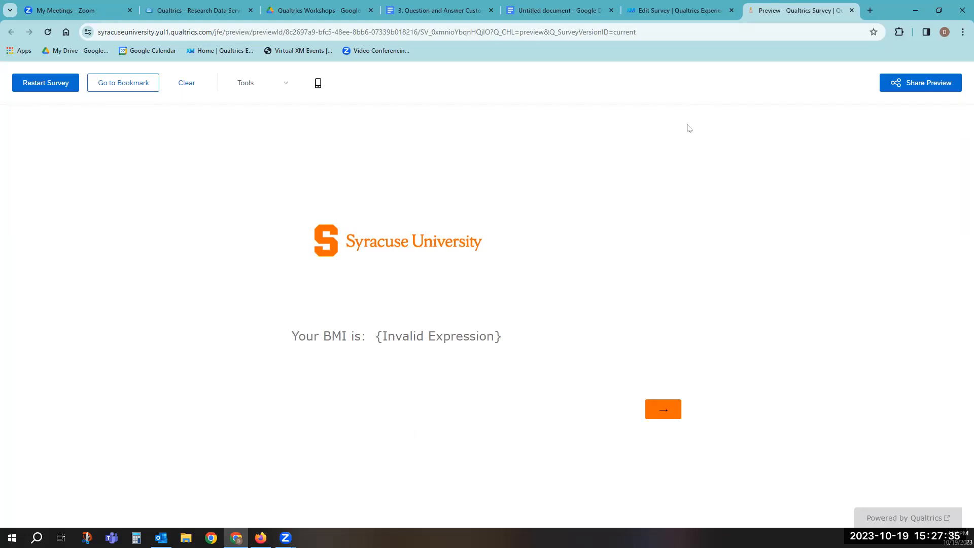
Return to the survey editor and remove the space after the opening brace of the Q5 math expression
left_click(665, 11)
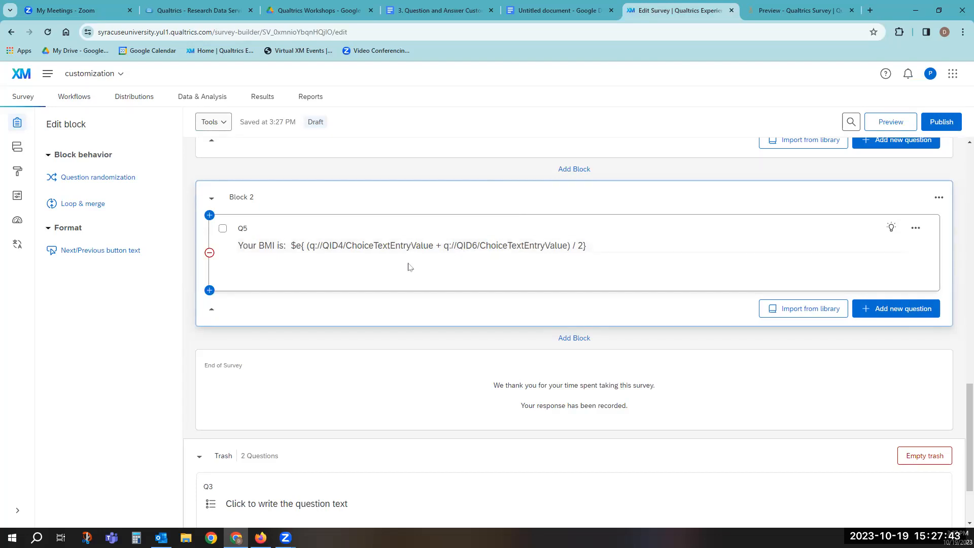
left_click(308, 248)
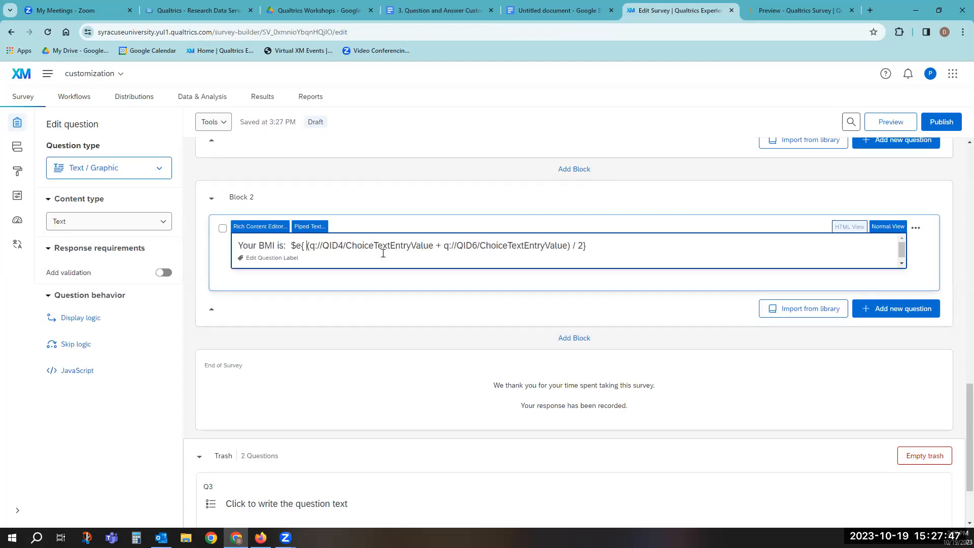
key("BackSpace")
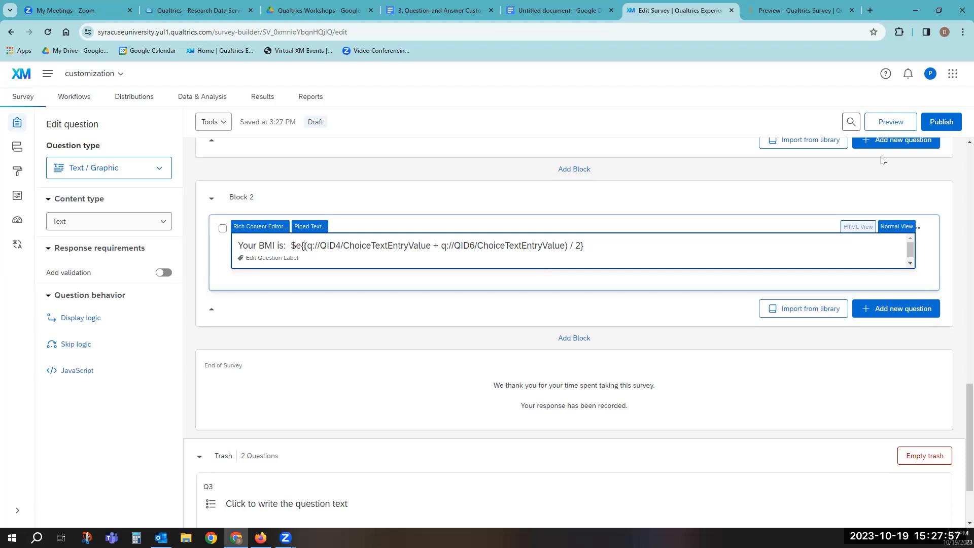
Preview the survey again and submit height 200 and weight 100 to check the BMI text
left_click(882, 123)
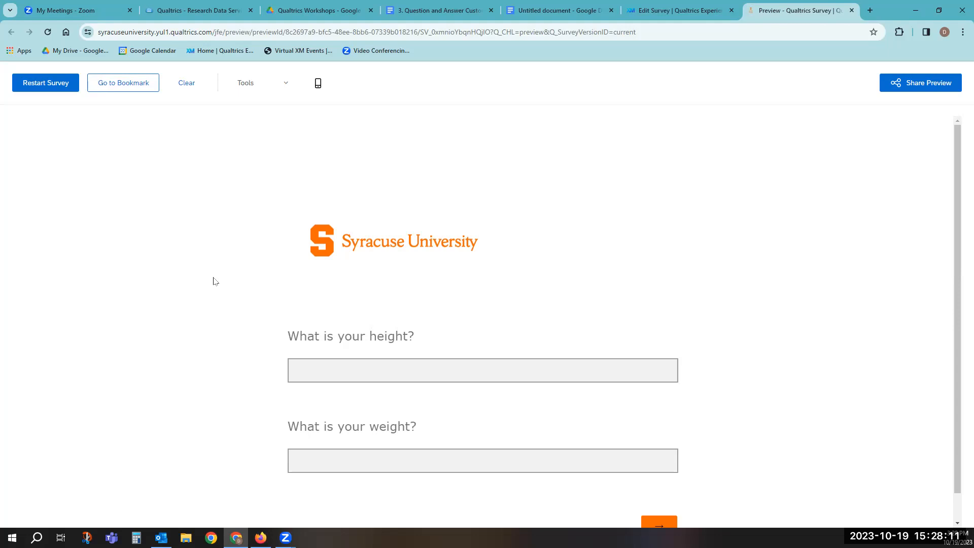
left_click(373, 373)
type("200")
left_click(367, 456)
type("100")
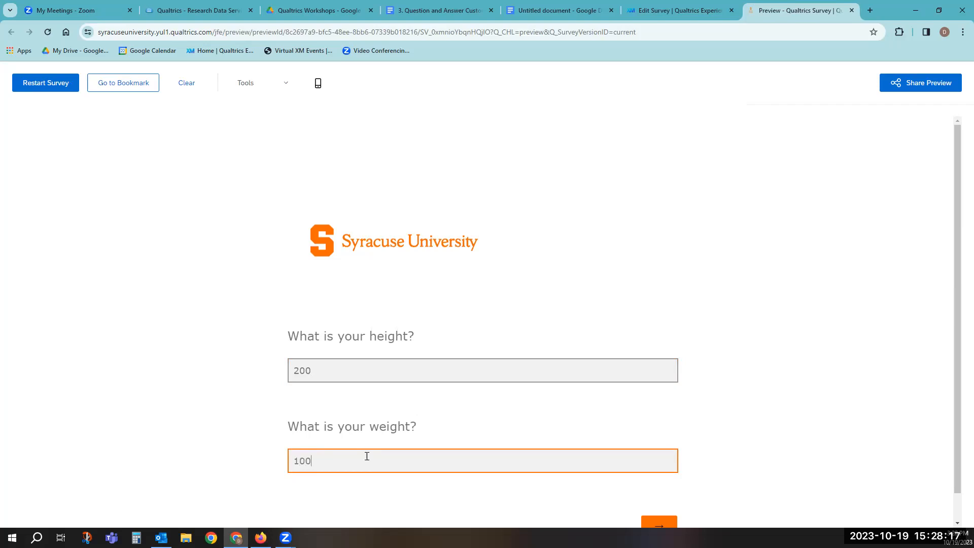
left_click(655, 520)
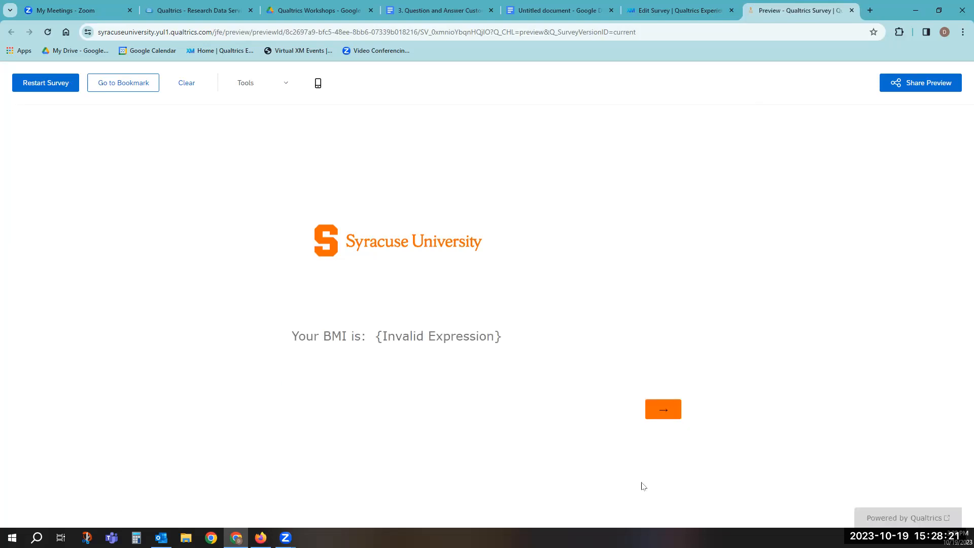
Check the formula formatting notes in the "3. Question and Answer Customization" document and return to the survey editor
left_click(705, 5)
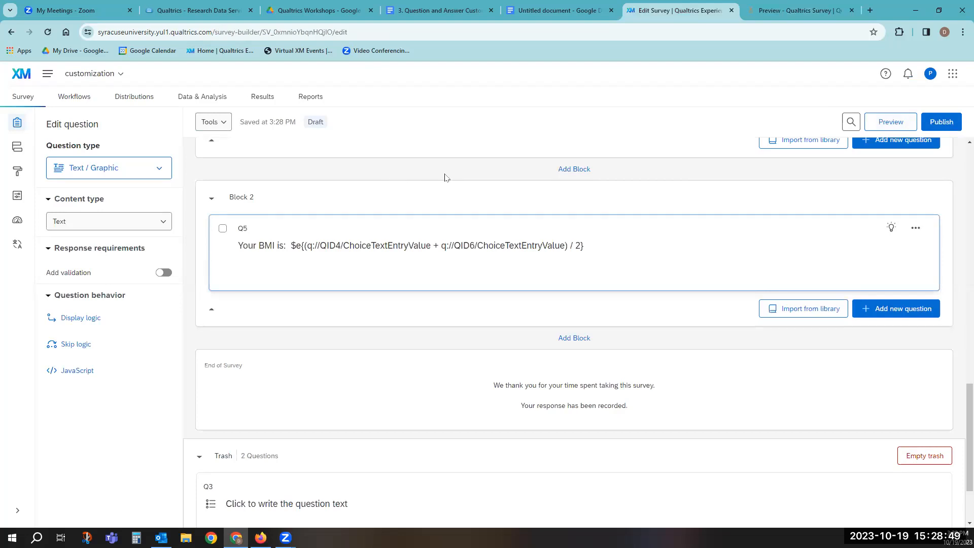
left_click(431, 13)
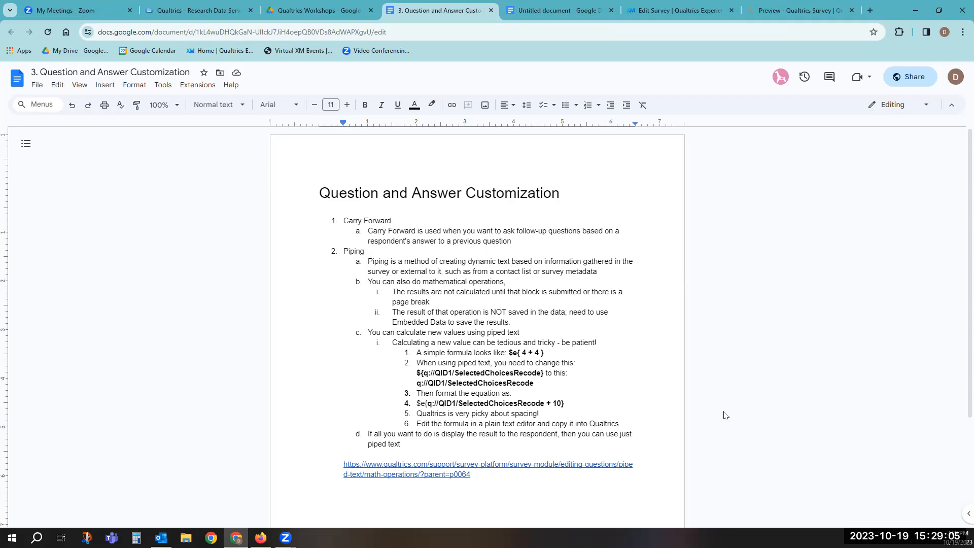
left_click(670, 10)
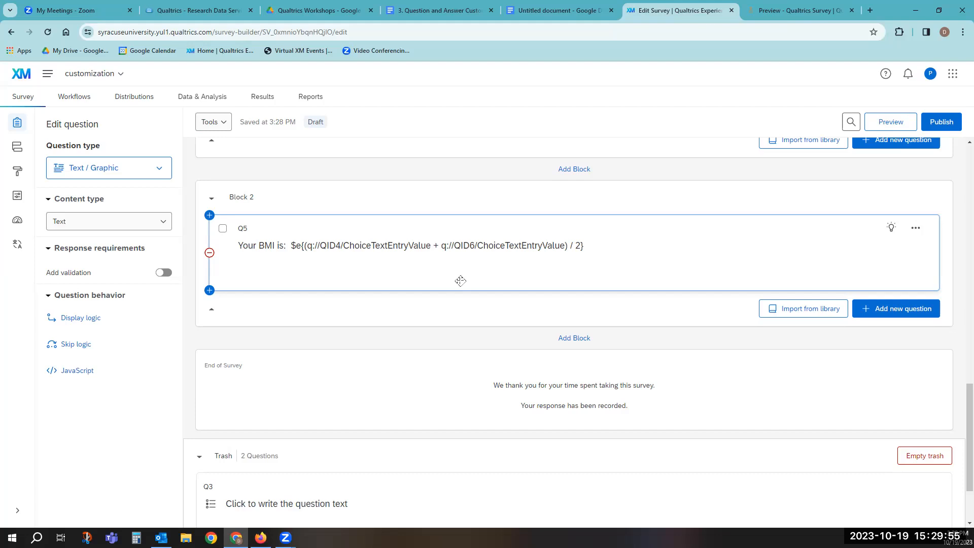
Review the height, weight and BMI questions and the trashed questions at the end of the survey
scroll(460, 280, "up", 4)
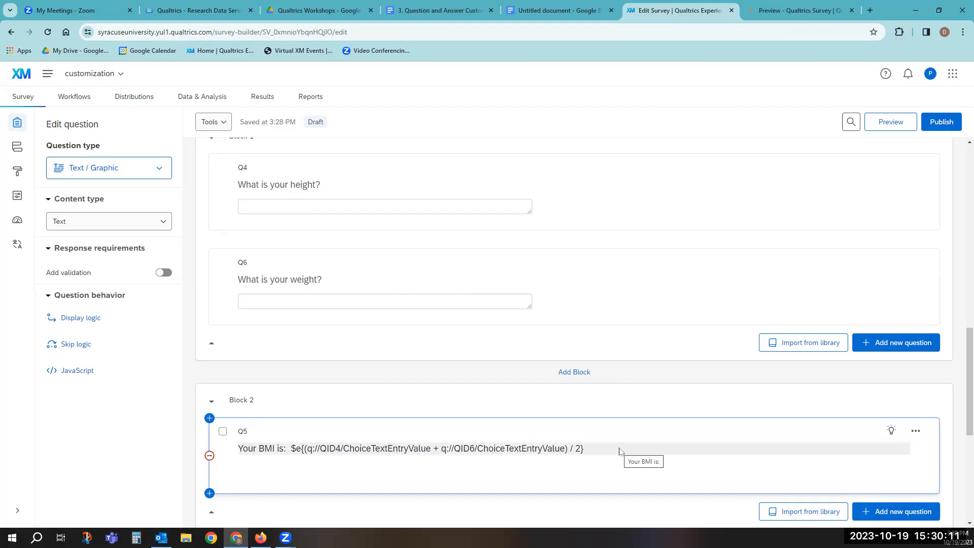
left_click(408, 203)
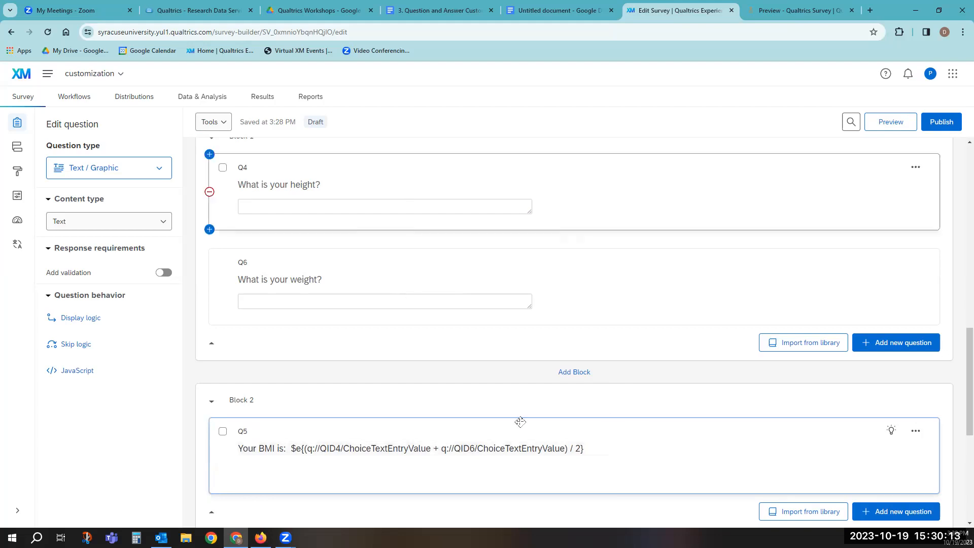
left_click(599, 454)
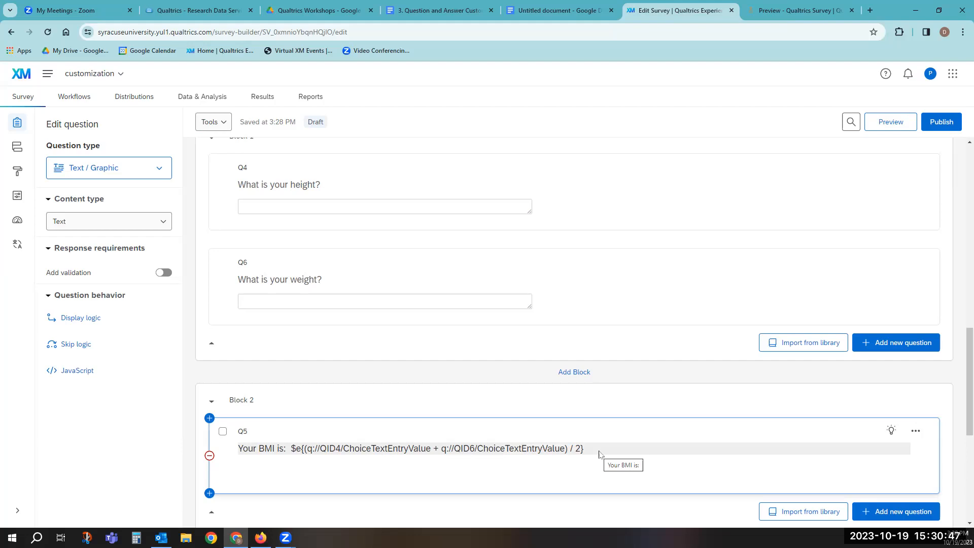
scroll(545, 320, "down", 2)
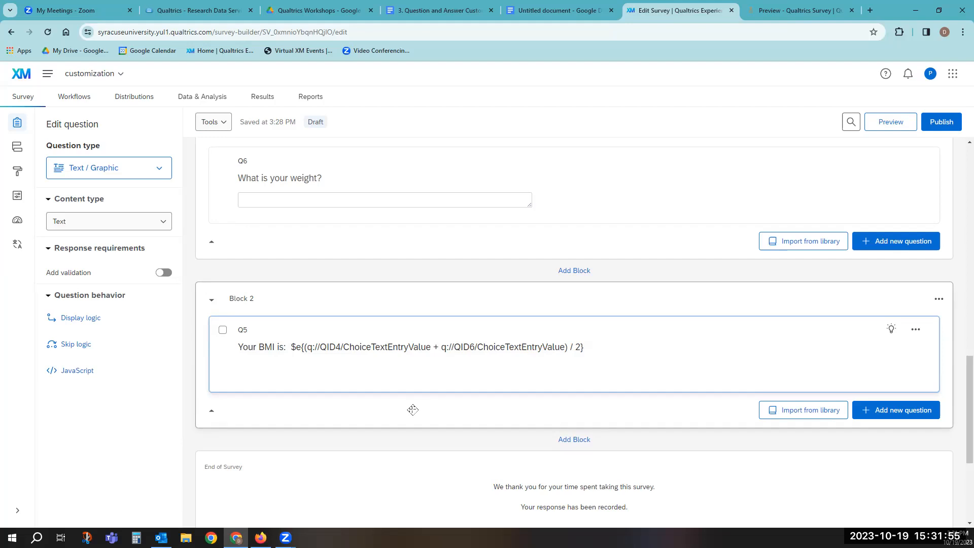
scroll(413, 409, "down", 1)
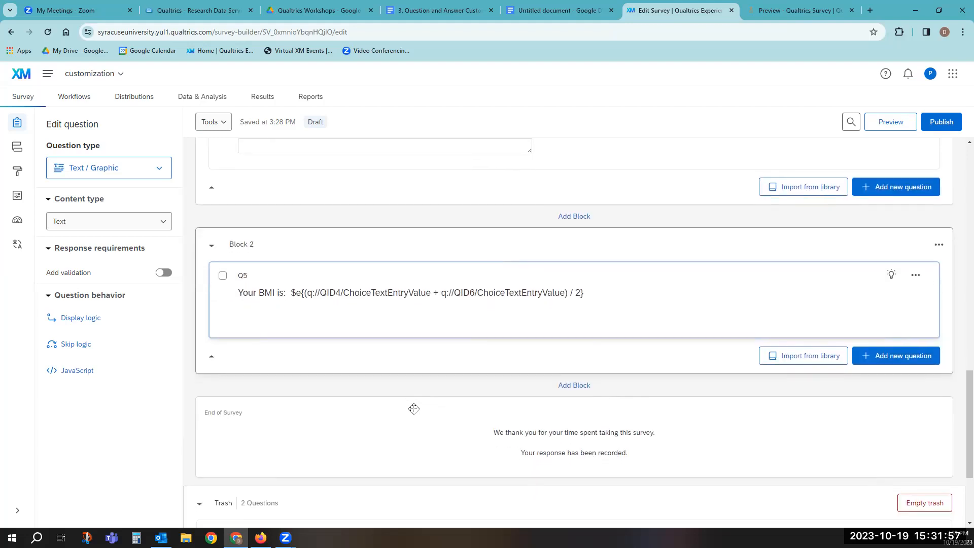
scroll(413, 410, "down", 1)
scroll(428, 383, "down", 2)
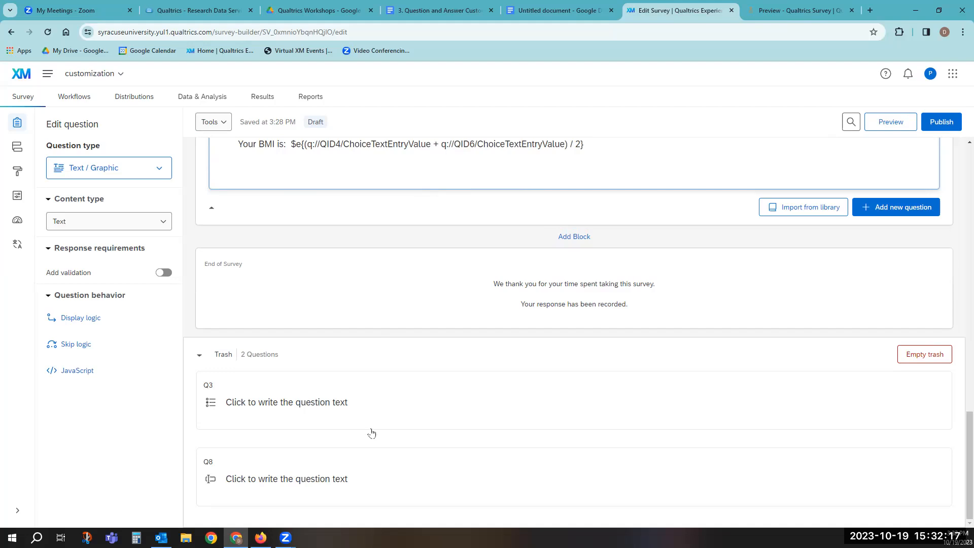
left_click(445, 388)
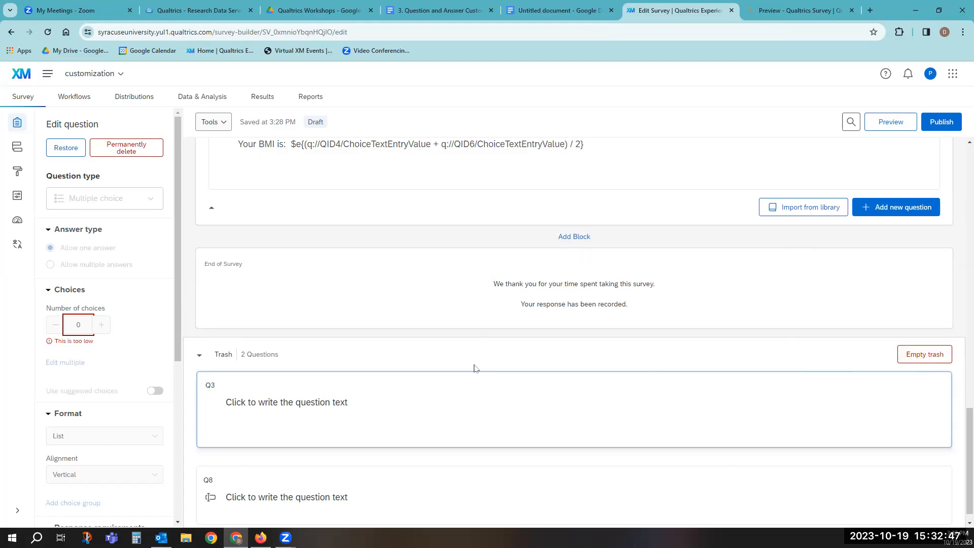
scroll(477, 361, "down", 1)
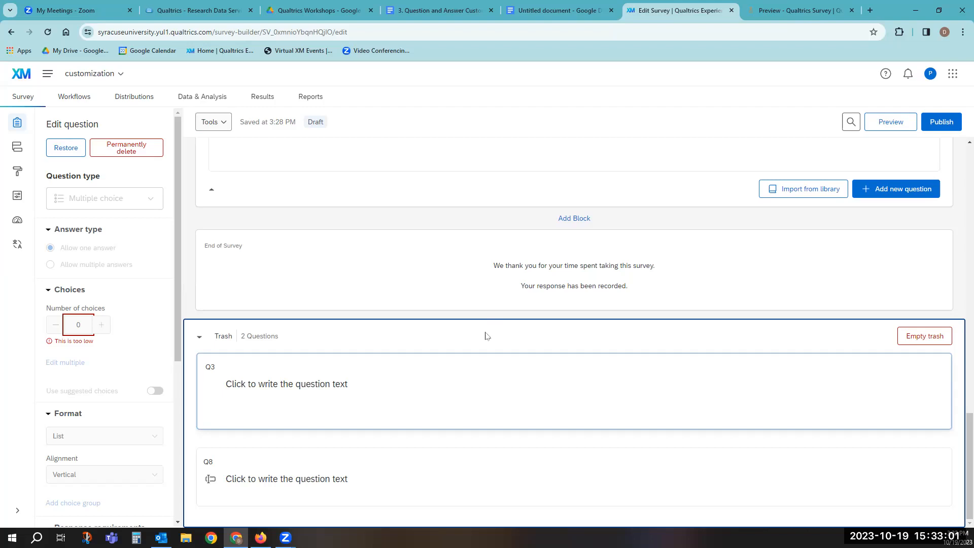
Set the end of survey message to Custom
left_click(384, 269)
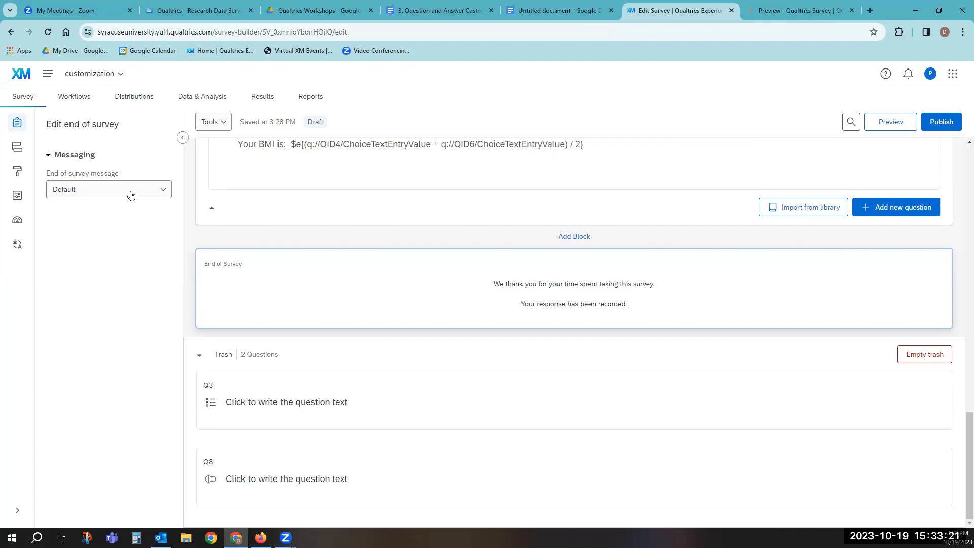
left_click(153, 194)
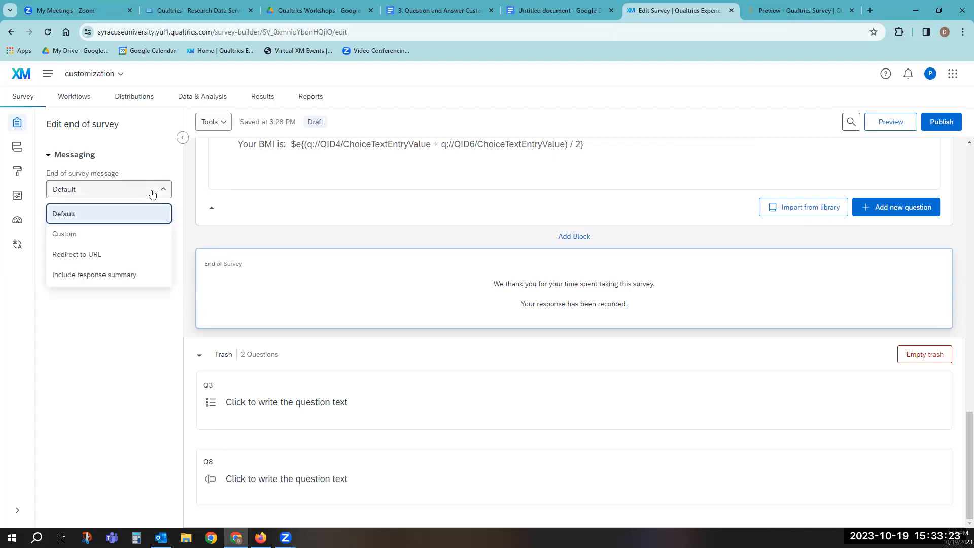
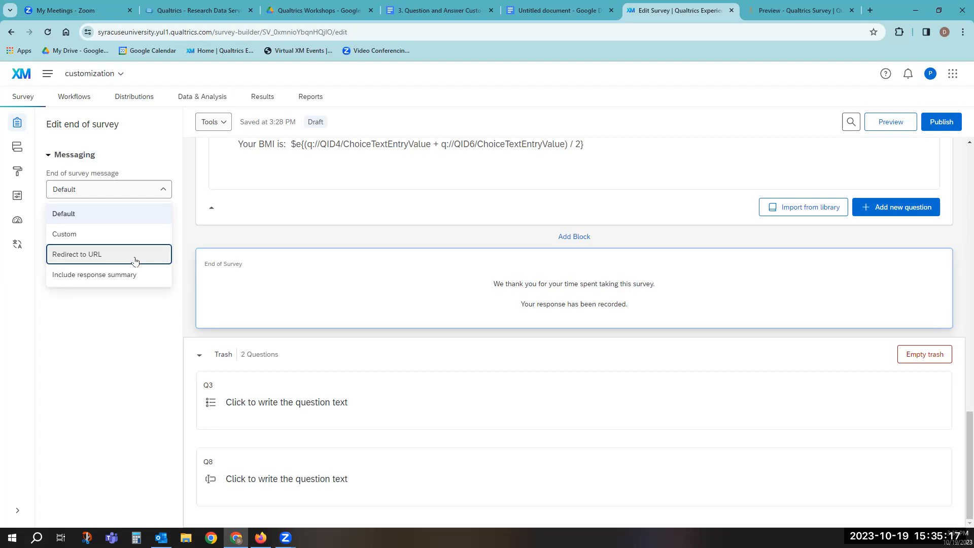
left_click(79, 234)
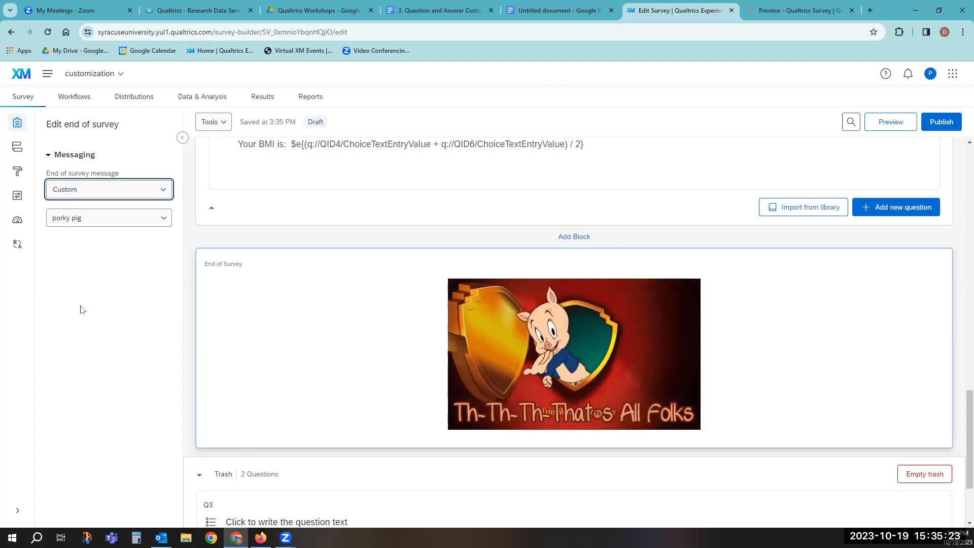
Examine the custom end of survey messages offered in the personal library and in the global Qualtrics library
left_click(163, 218)
mouse_move(136, 245)
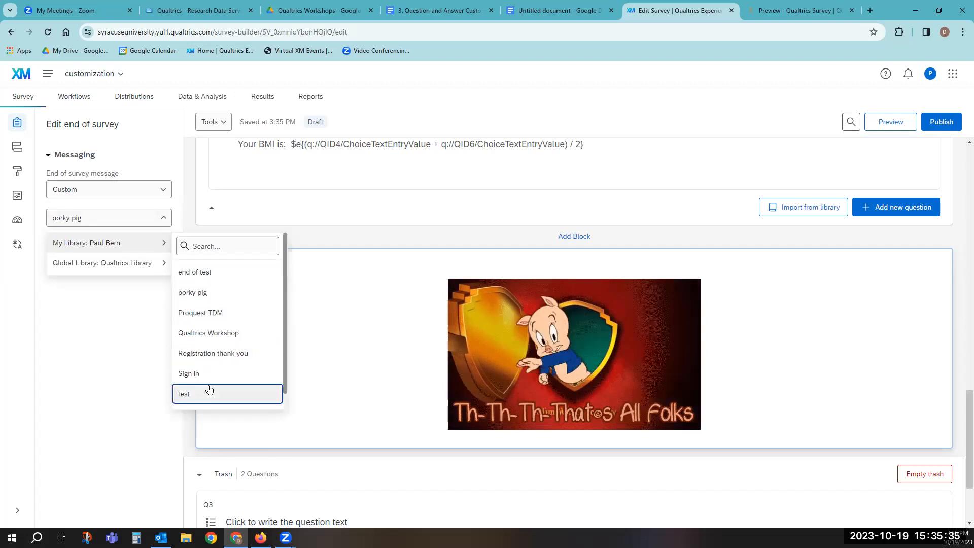
scroll(205, 397, "down", 1)
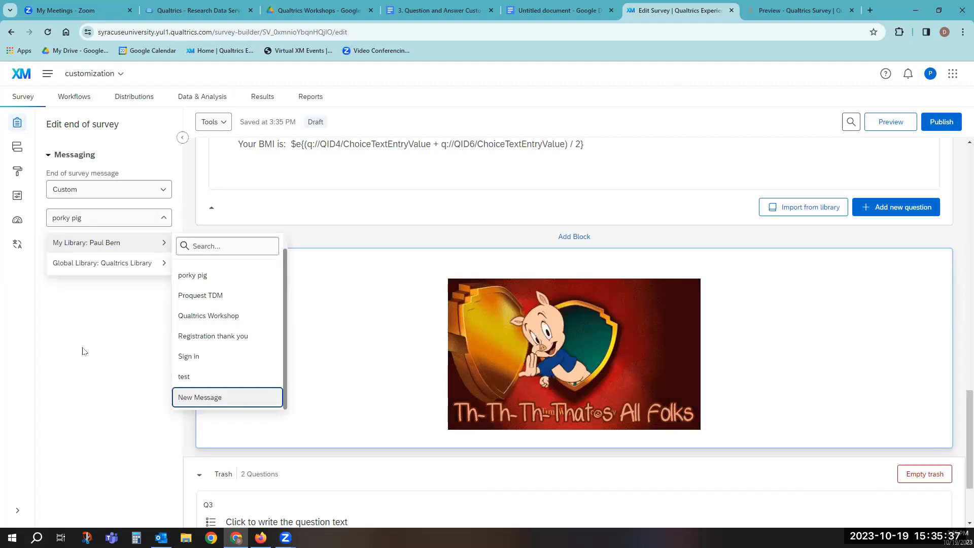
left_click(140, 225)
left_click(140, 224)
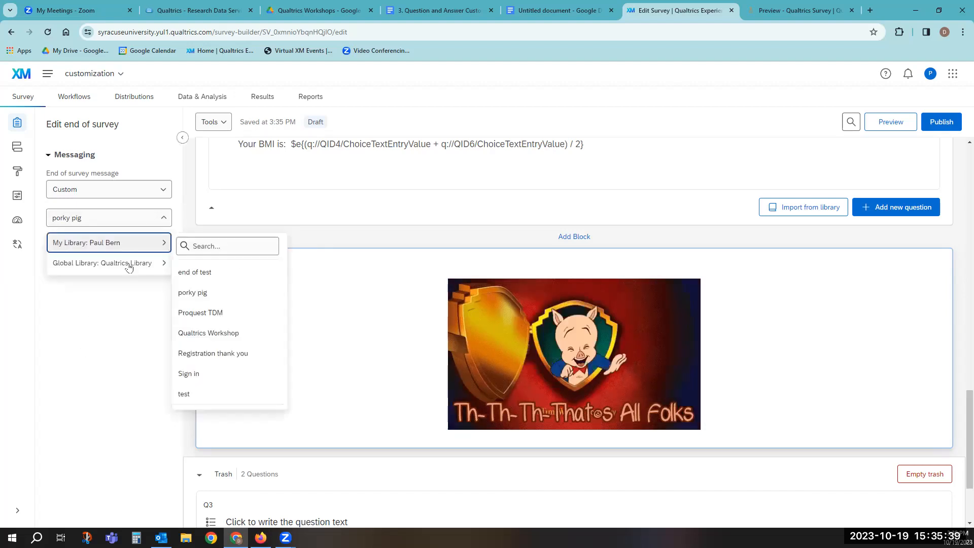
left_click(130, 263)
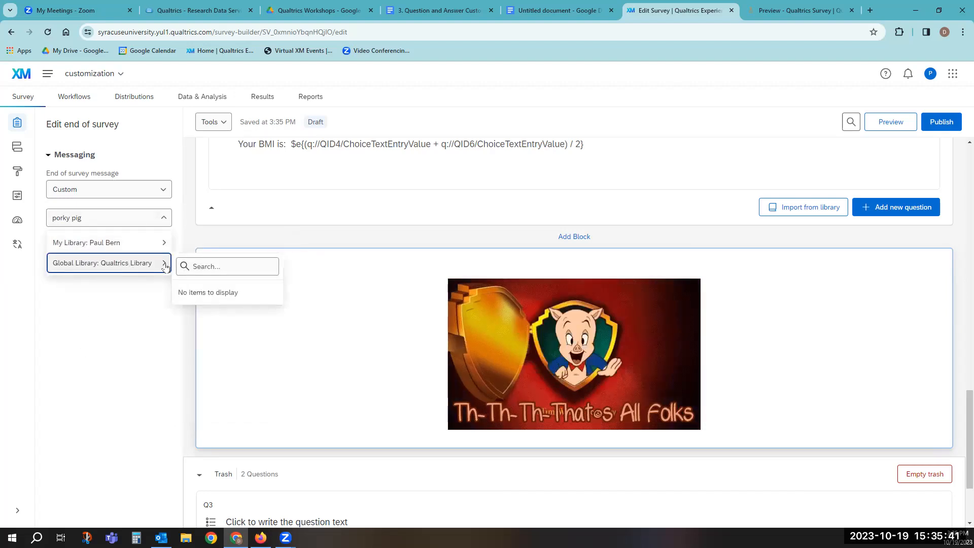
left_click(75, 342)
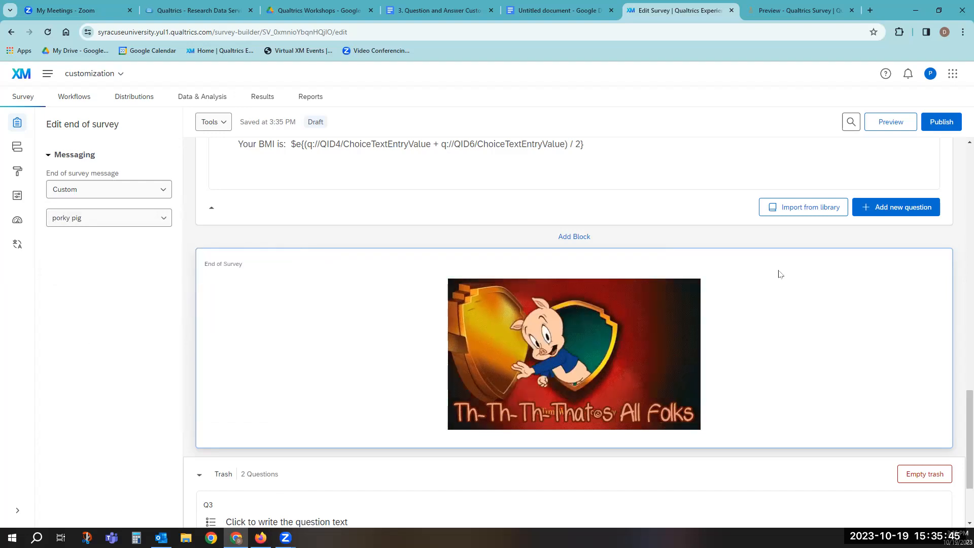
Preview the survey from the bookmark, advance without answers to the custom end message, and close the preview
left_click(900, 122)
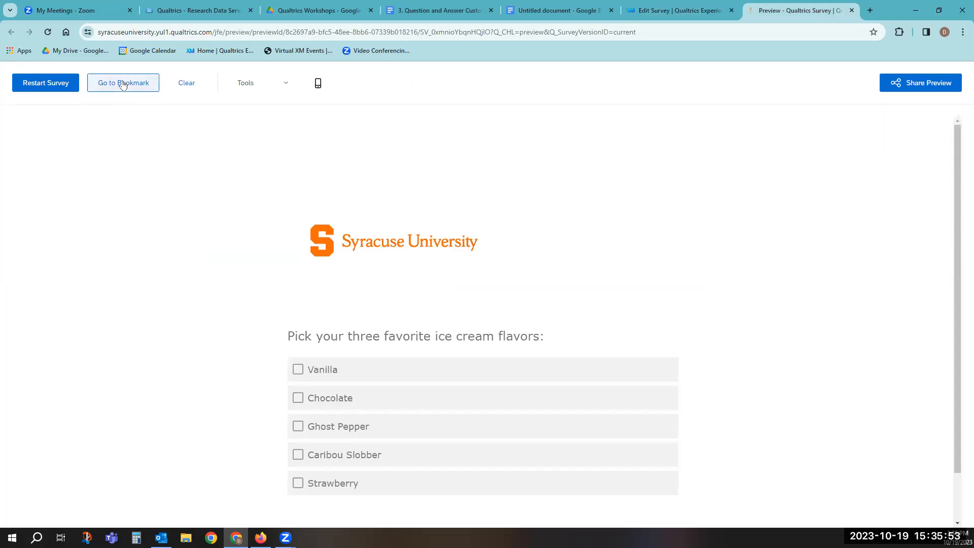
left_click(122, 84)
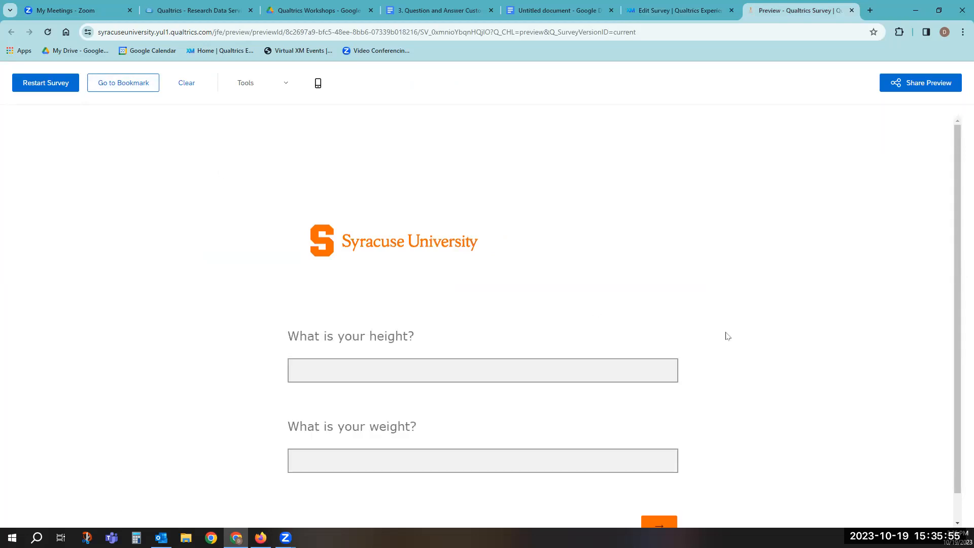
scroll(720, 355, "down", 1)
left_click(657, 502)
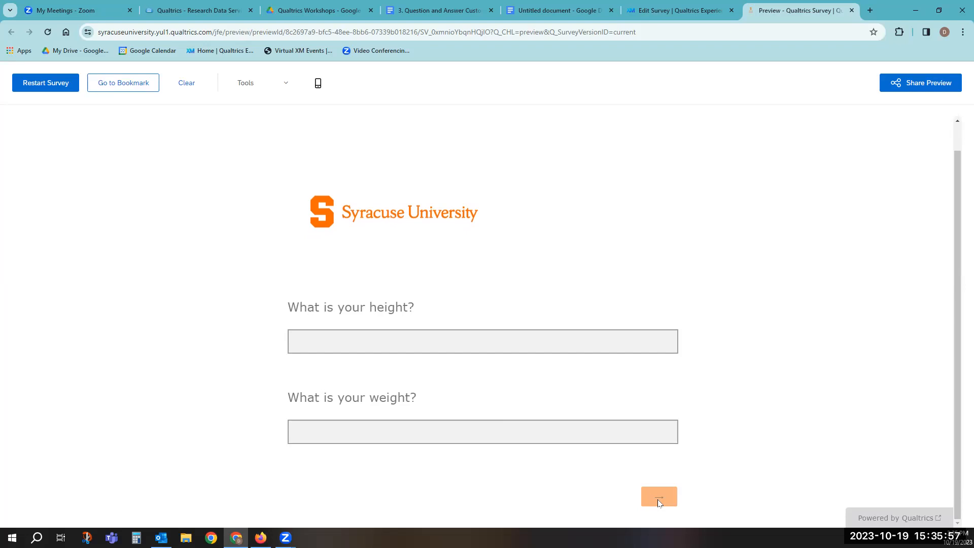
left_click(666, 410)
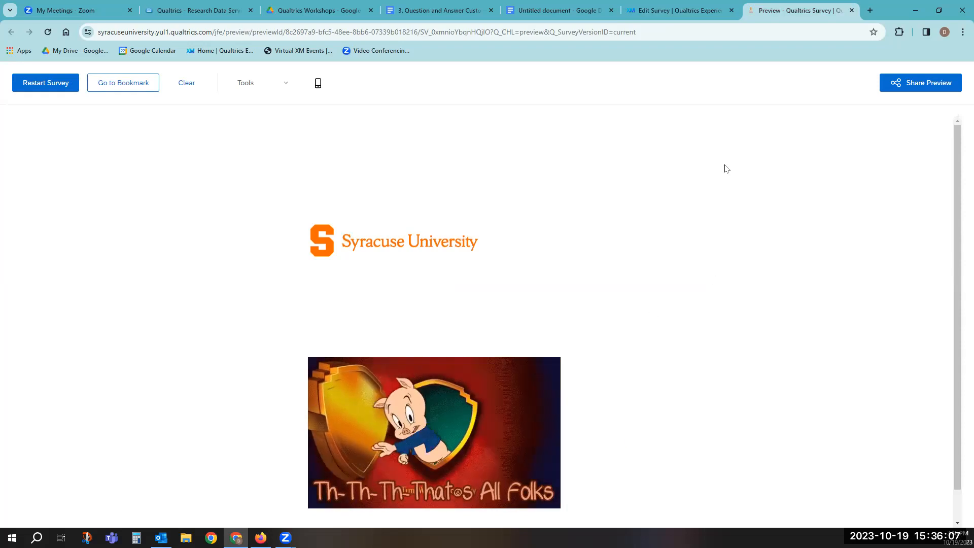
left_click(851, 10)
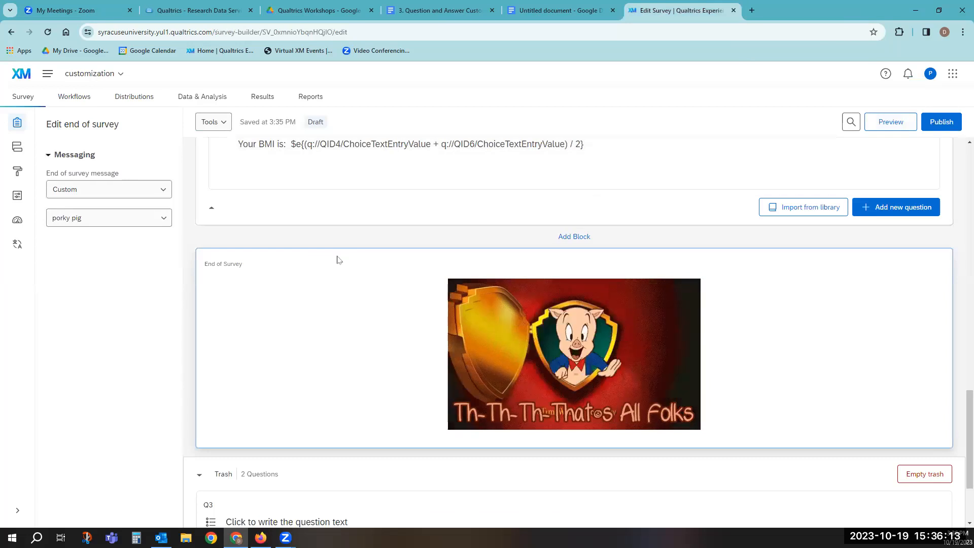
Examine the available end of survey message types, keeping the Custom selection
left_click(159, 195)
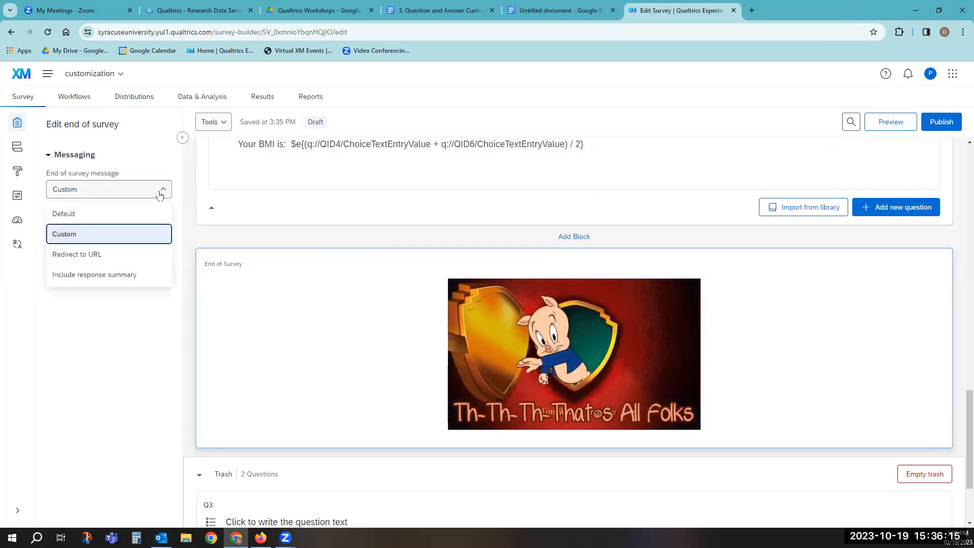
left_click(322, 239)
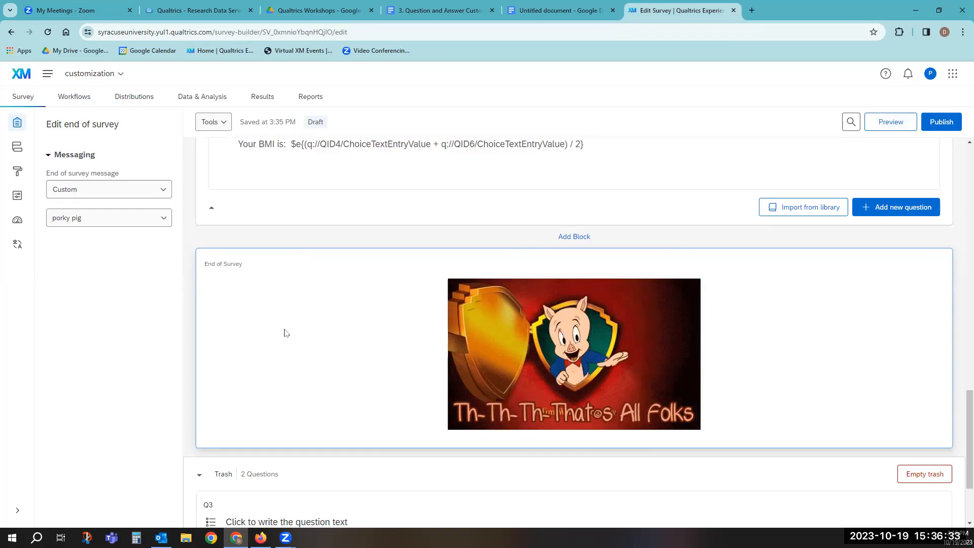
scroll(279, 340, "up", 3)
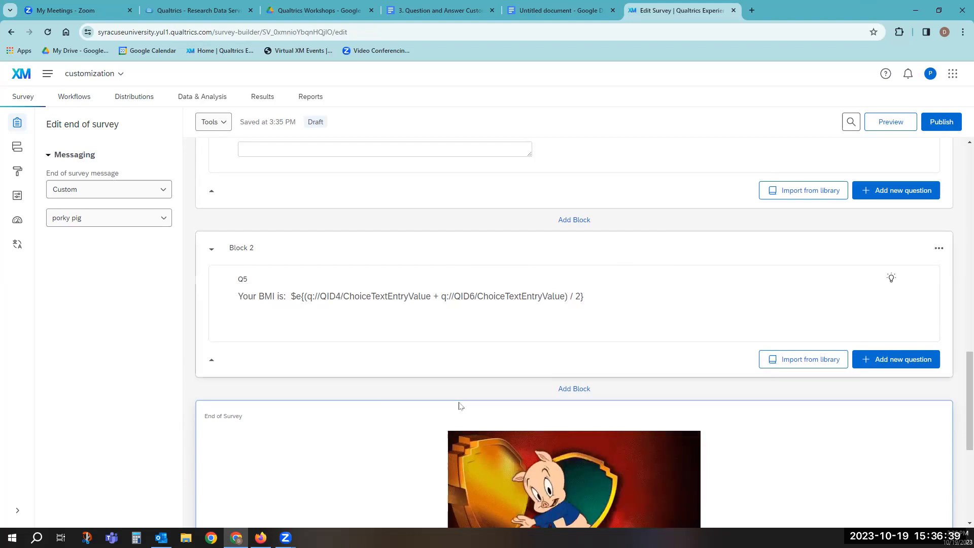
scroll(365, 403, "down", 3)
scroll(355, 391, "down", 1)
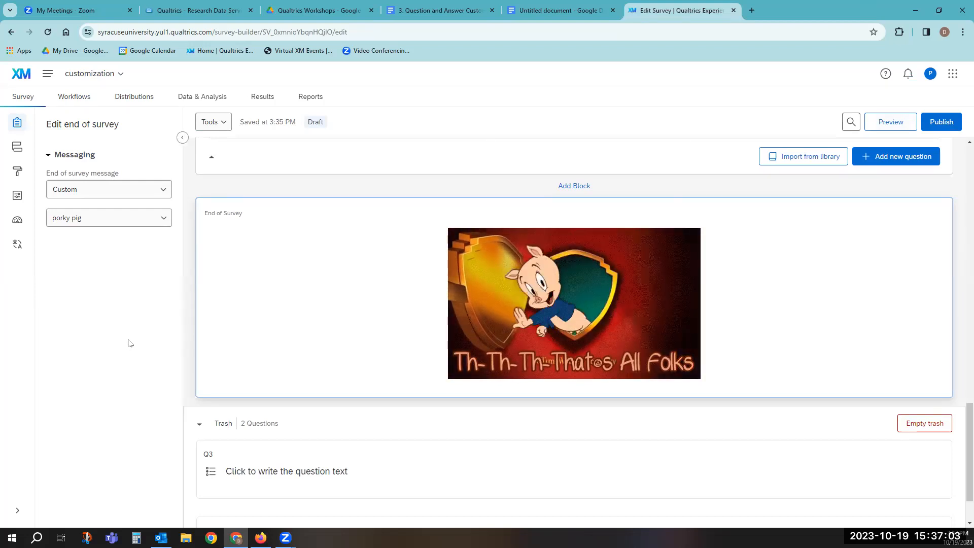
scroll(239, 342, "up", 4)
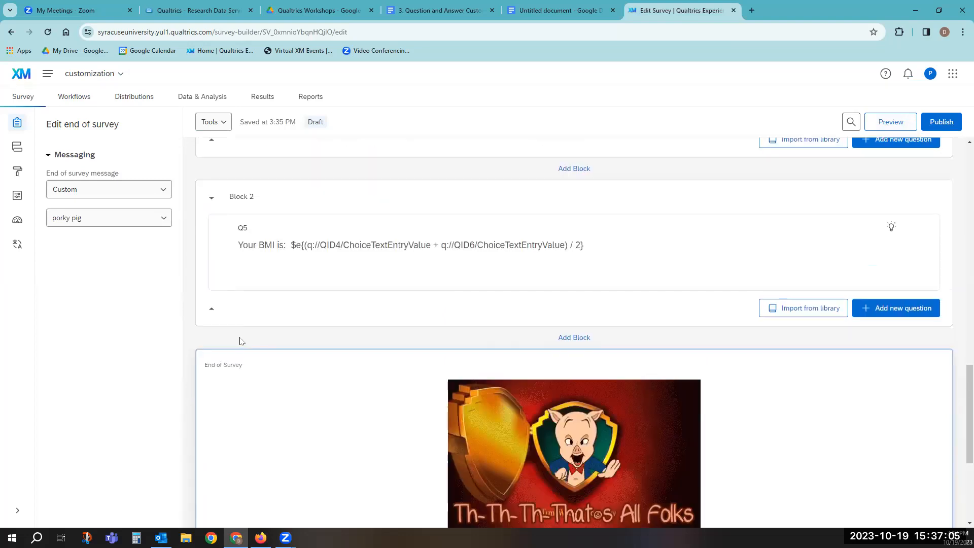
mouse_move(224, 334)
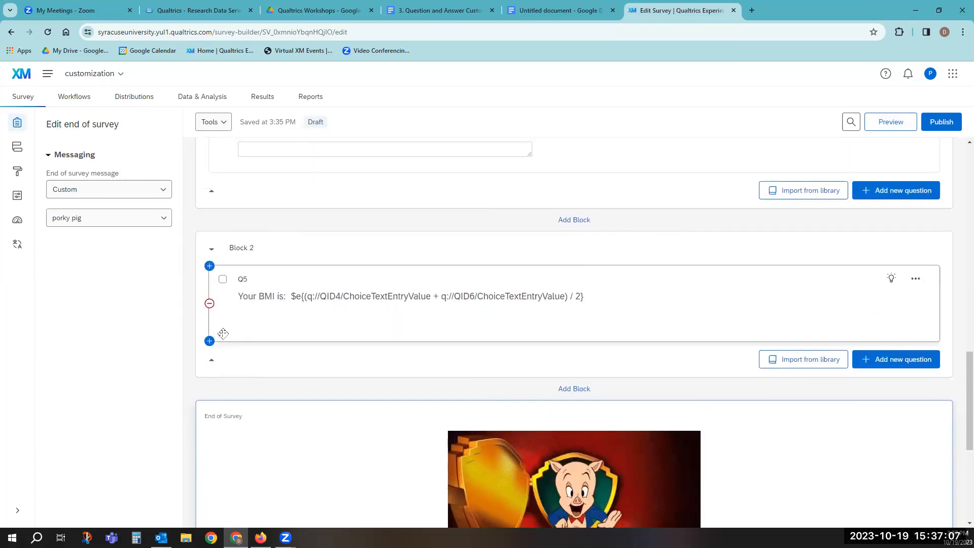